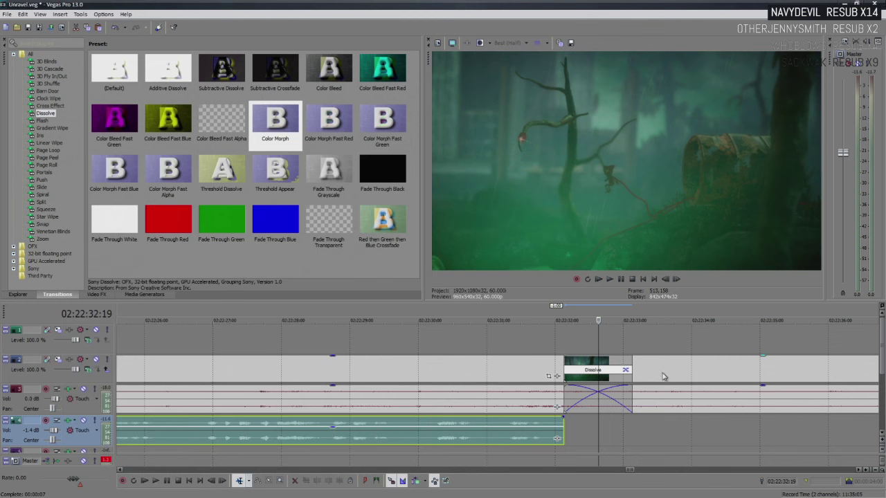
- Apply the Color Corrector (Secondary) preset Desaturate All but Reds to the video clip that follows the Dissolve transition
{"action": "left_click", "coordinate": [663, 377]}
{"action": "left_click", "coordinate": [101, 295]}
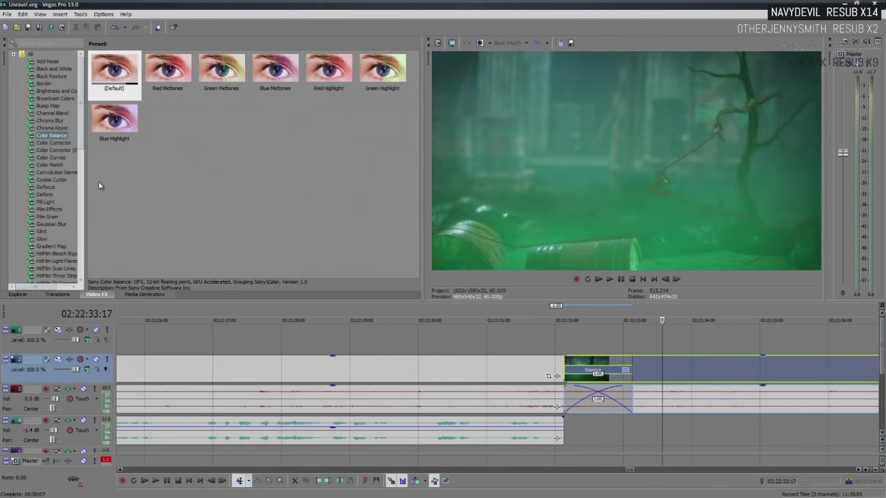
{"action": "left_click", "coordinate": [53, 150]}
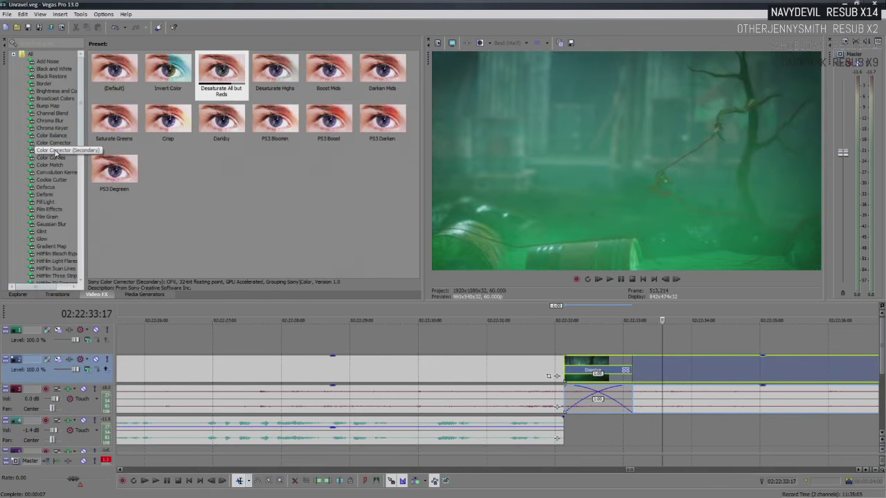
{"action": "left_click_drag", "start_coordinate": [235, 74], "coordinate": [668, 363]}
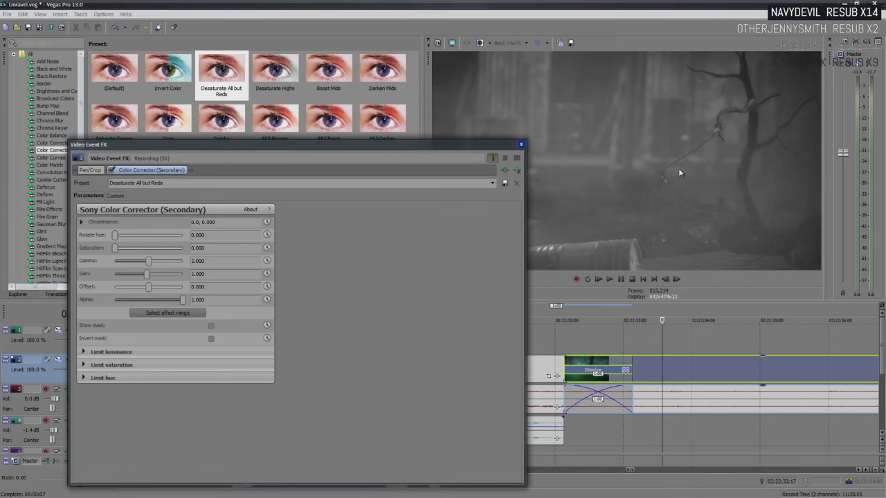
{"action": "left_click", "coordinate": [522, 145]}
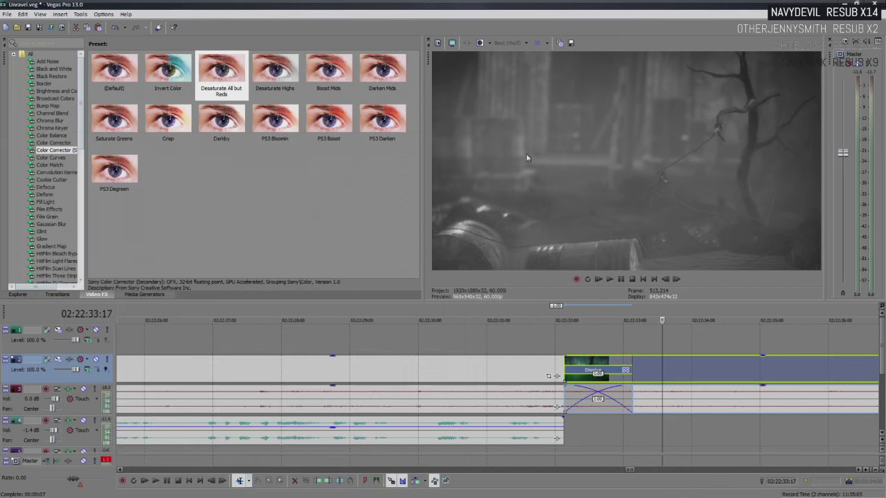
- Examine the desaturated picture at several points along the clip to judge how much red remains
{"action": "left_click", "coordinate": [640, 370]}
{"action": "left_click", "coordinate": [706, 372]}
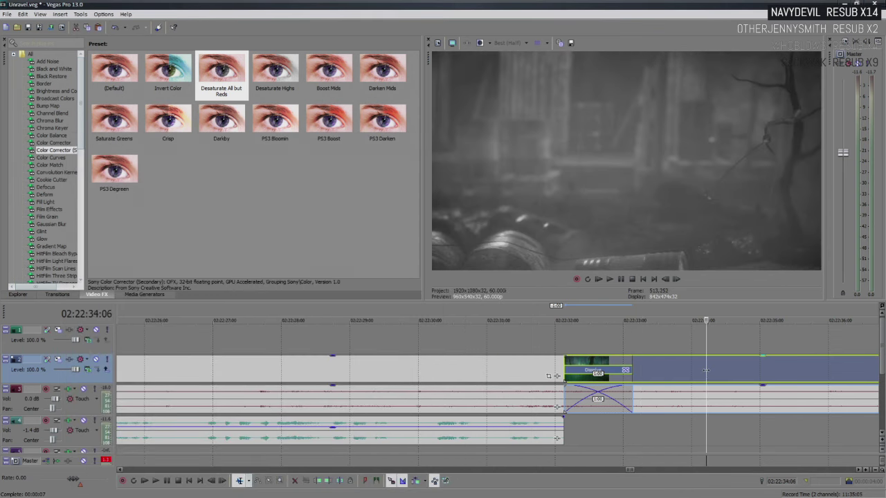
{"action": "scroll", "coordinate": [706, 372], "scroll_direction": "down", "scroll_amount": 2}
{"action": "left_click", "coordinate": [566, 367]}
{"action": "left_click", "coordinate": [625, 370]}
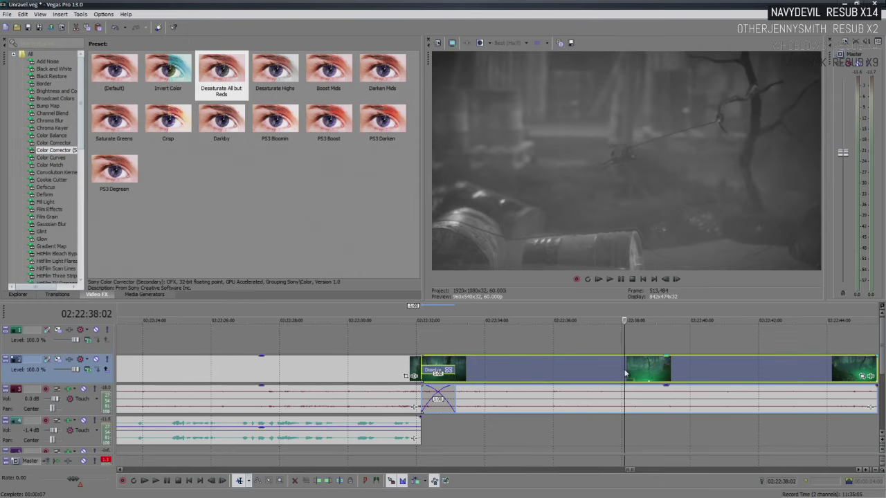
{"action": "left_click", "coordinate": [673, 368]}
{"action": "left_click", "coordinate": [721, 365]}
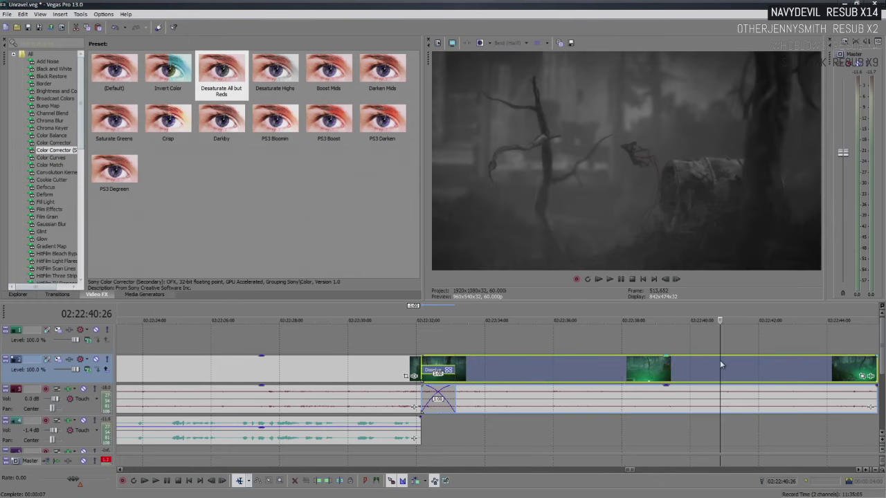
{"action": "left_click", "coordinate": [535, 371]}
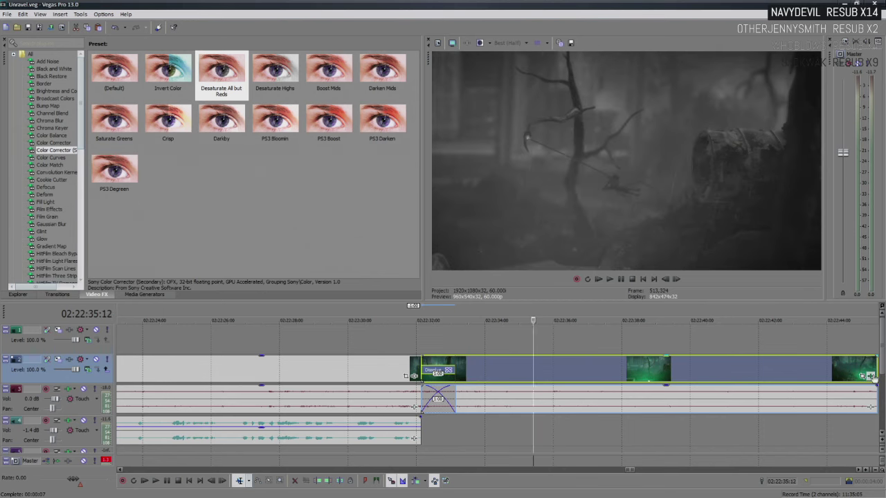
- Bypass the clip's Color Corrector (Secondary) and sample its effect range from the red yarn in the preview
{"action": "left_click", "coordinate": [871, 376]}
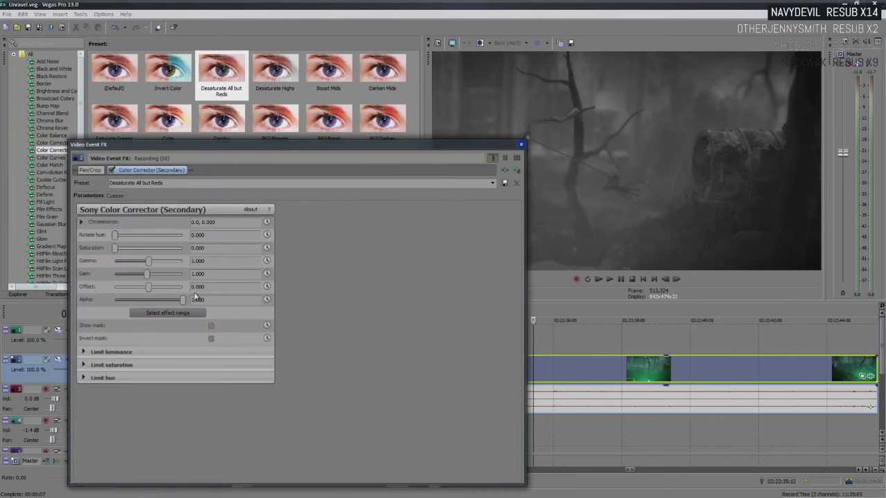
{"action": "left_click", "coordinate": [161, 312]}
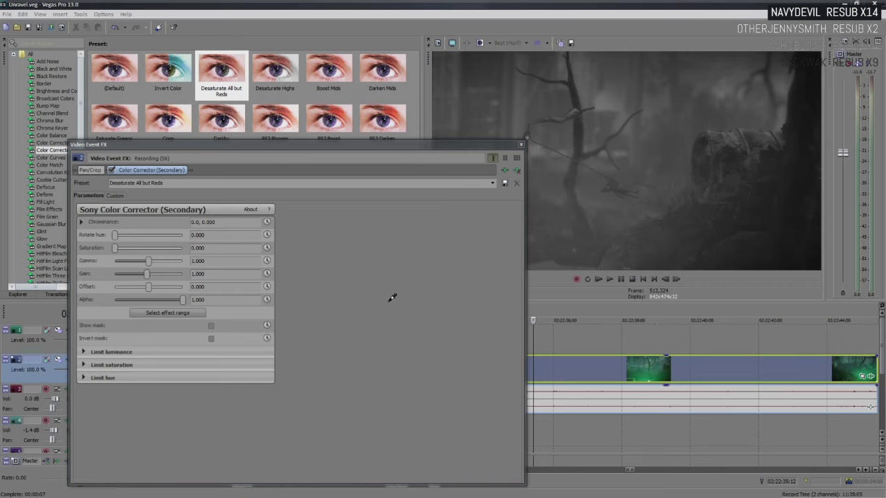
{"action": "left_click", "coordinate": [218, 322]}
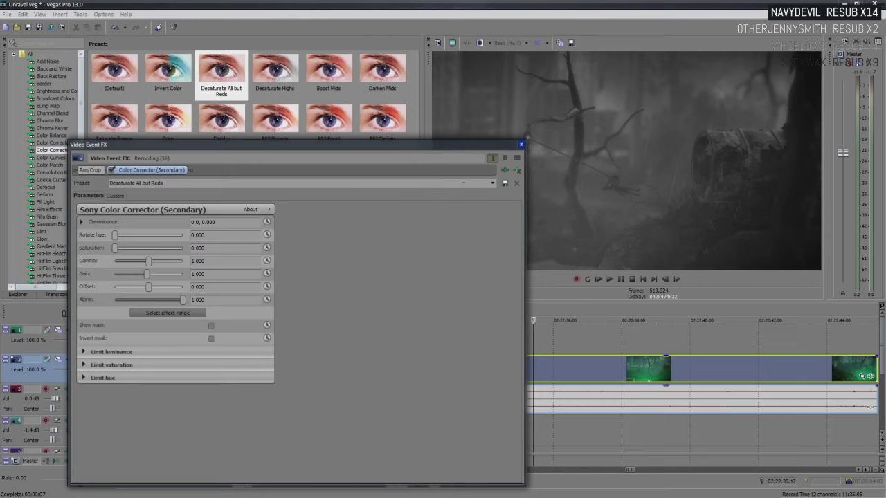
{"action": "left_click", "coordinate": [112, 170]}
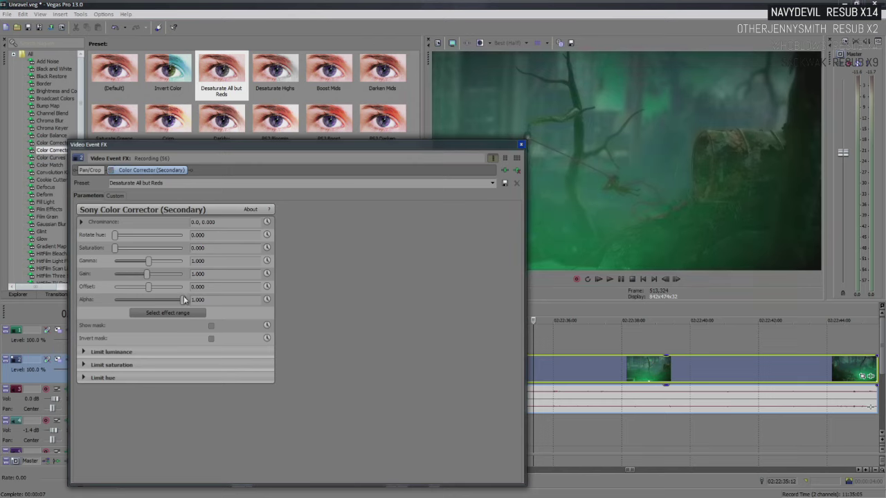
{"action": "left_click", "coordinate": [172, 313]}
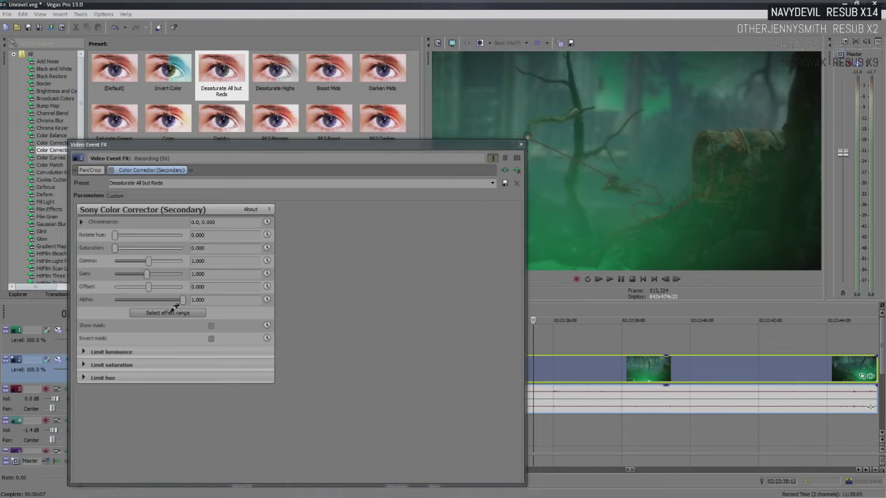
{"action": "left_click", "coordinate": [578, 159]}
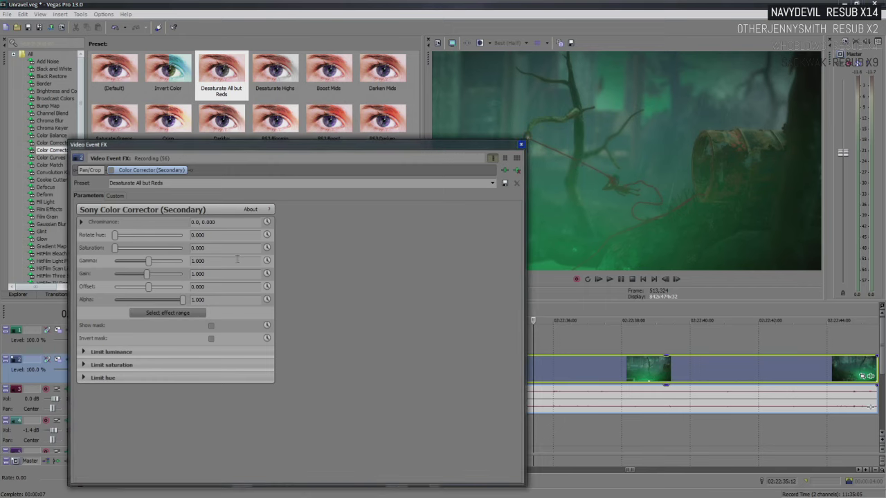
{"action": "left_click", "coordinate": [522, 146]}
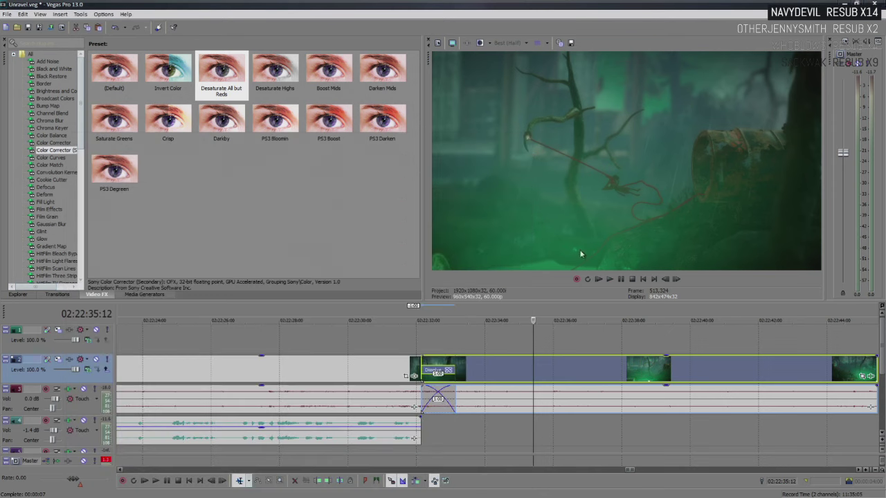
- Try the Show mask and Invert mask options of the color corrector on the frame at 02:22:34:07
{"action": "left_click", "coordinate": [471, 374]}
{"action": "left_click", "coordinate": [516, 378]}
{"action": "left_click", "coordinate": [582, 379]}
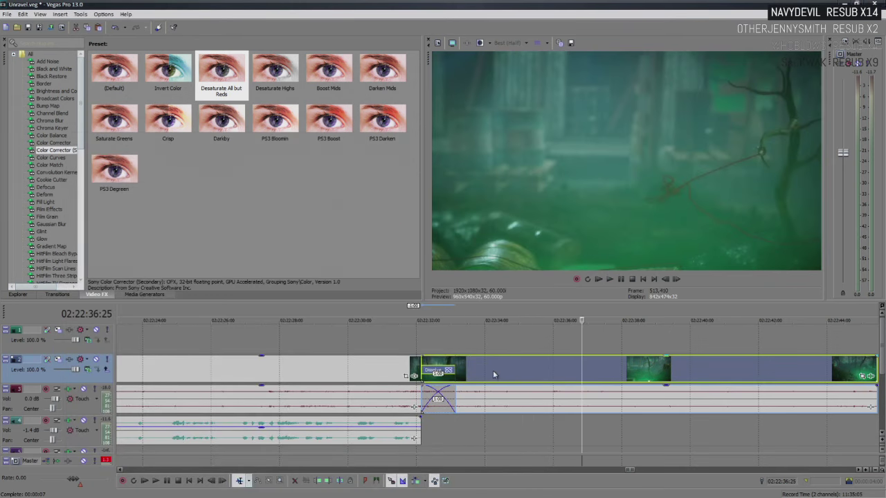
{"action": "left_click", "coordinate": [493, 379]}
{"action": "left_click", "coordinate": [862, 376]}
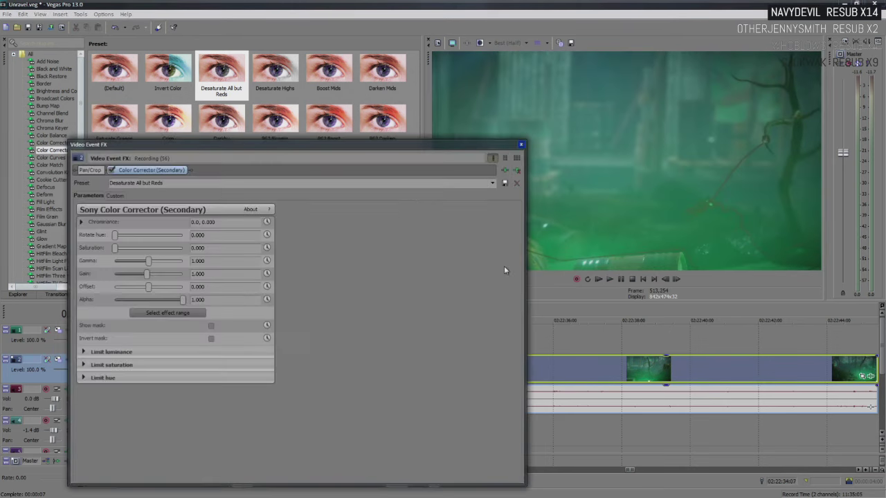
{"action": "left_click", "coordinate": [211, 326]}
{"action": "left_click", "coordinate": [211, 326]}
{"action": "left_click", "coordinate": [211, 339]}
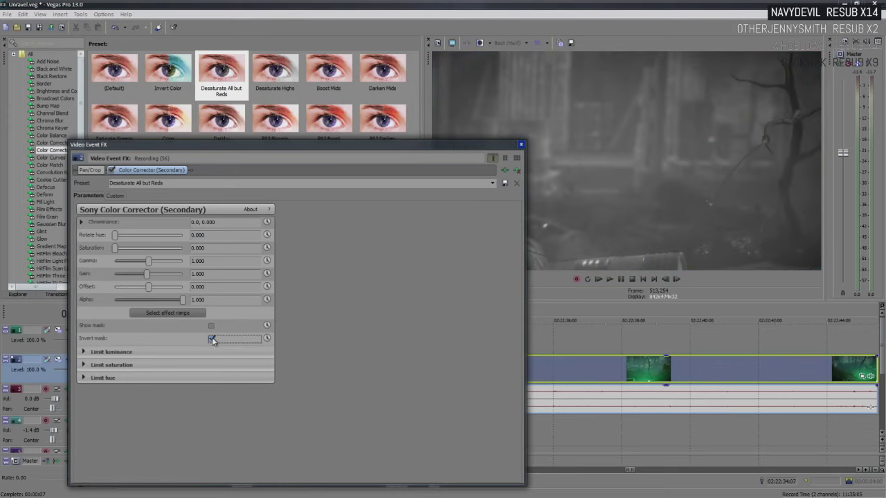
{"action": "left_click", "coordinate": [211, 339]}
- Try resampling the color corrector's effect range from several spots on the red yarn and its character in the preview
{"action": "left_click", "coordinate": [170, 312]}
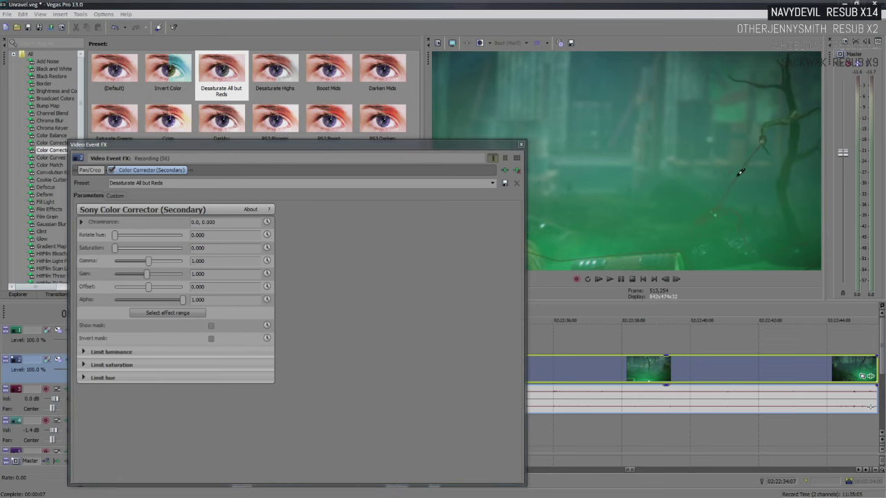
{"action": "left_click", "coordinate": [740, 172]}
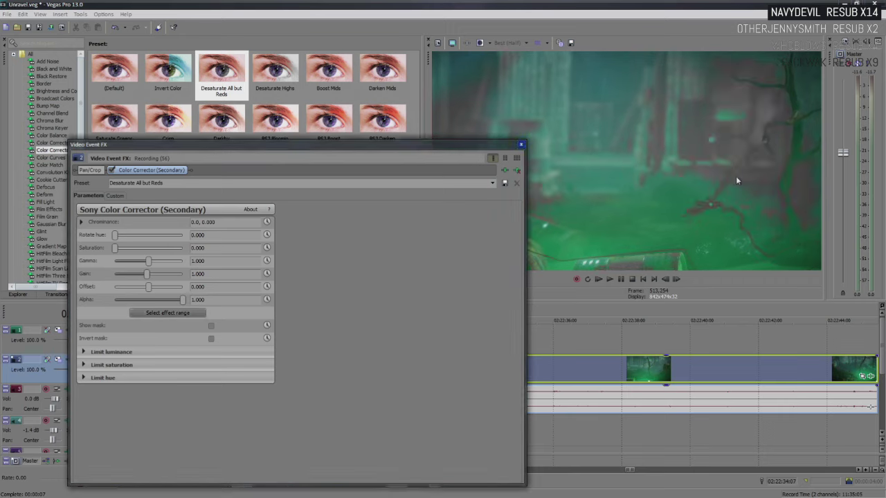
{"action": "left_click", "coordinate": [168, 313]}
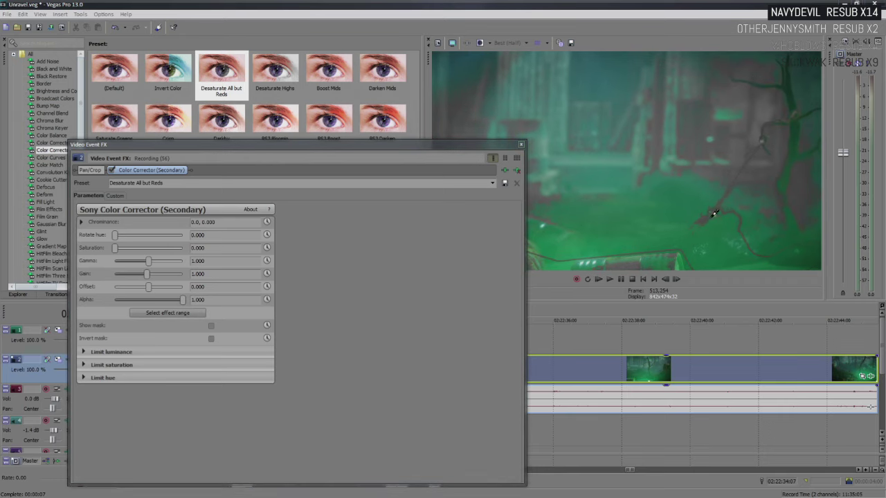
{"action": "left_click", "coordinate": [709, 221]}
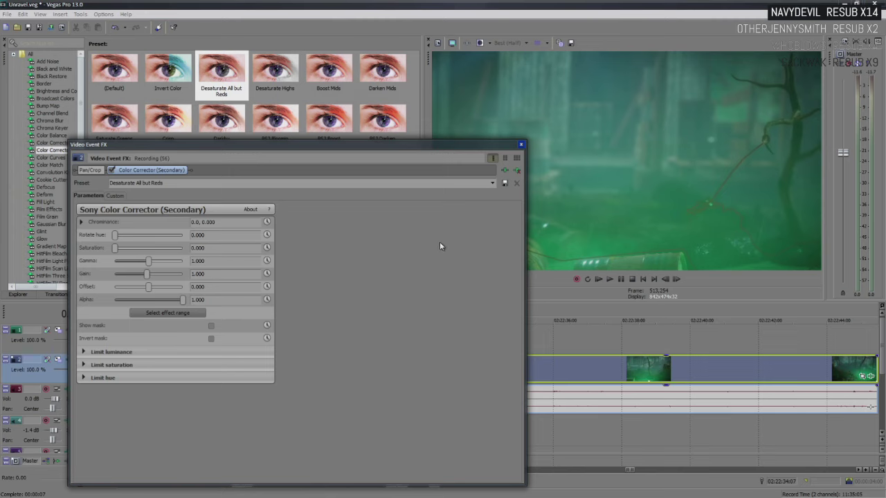
{"action": "left_click", "coordinate": [168, 312]}
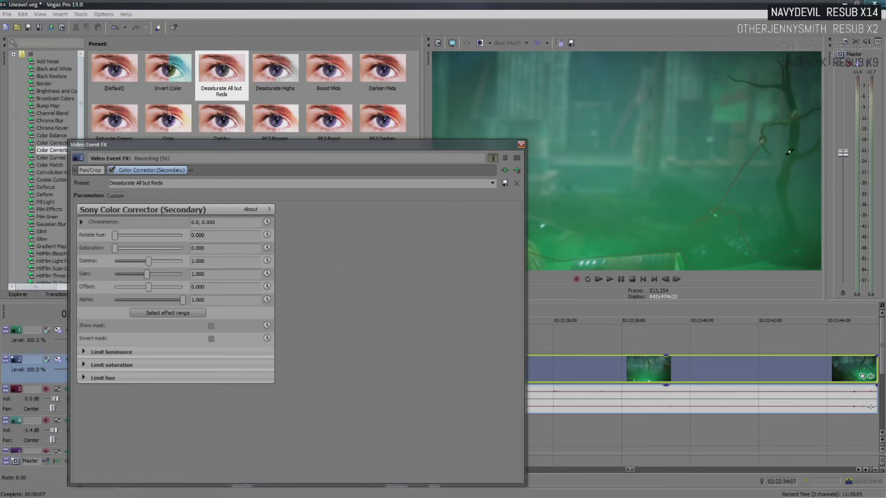
{"action": "left_click_drag", "start_coordinate": [761, 143], "coordinate": [758, 154]}
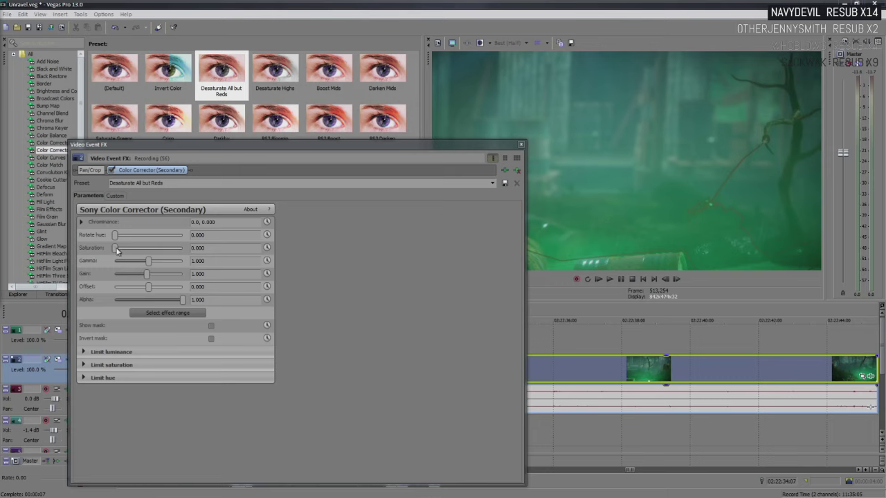
- Remove the Color Corrector (Secondary) effect from the clip and close its effect settings
{"action": "mouse_move", "coordinate": [119, 240]}
{"action": "left_mouse_down"}
{"action": "mouse_move", "coordinate": [156, 236]}
{"action": "mouse_move", "coordinate": [116, 236]}
{"action": "left_mouse_up"}
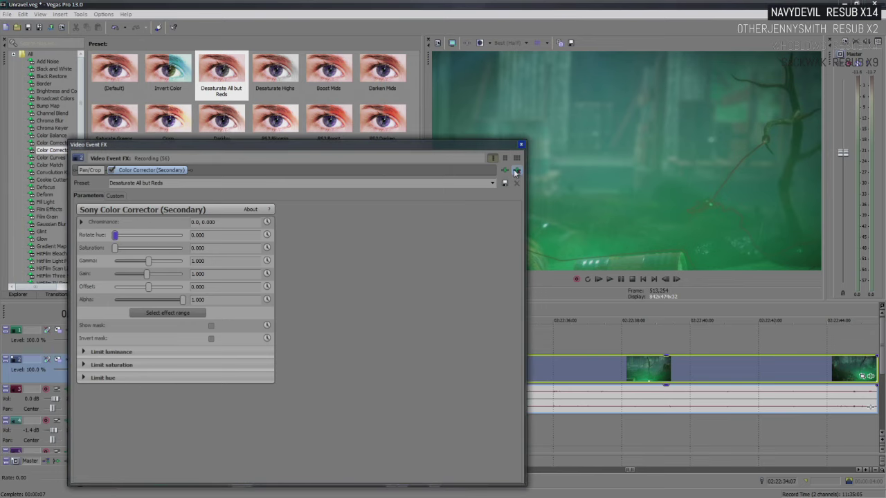
{"action": "left_click", "coordinate": [517, 170]}
{"action": "left_click", "coordinate": [521, 146]}
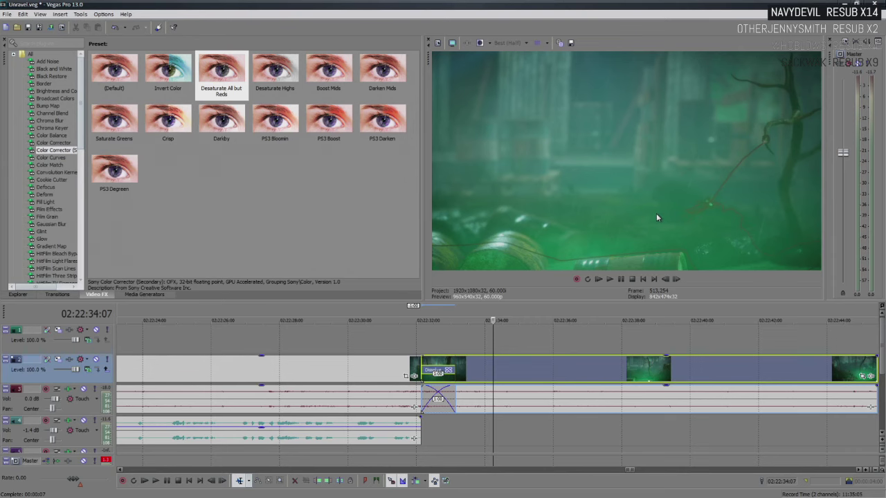
- Try the Desaturate Highs preset on the clip and remove it again
{"action": "left_click_drag", "start_coordinate": [275, 69], "coordinate": [551, 357]}
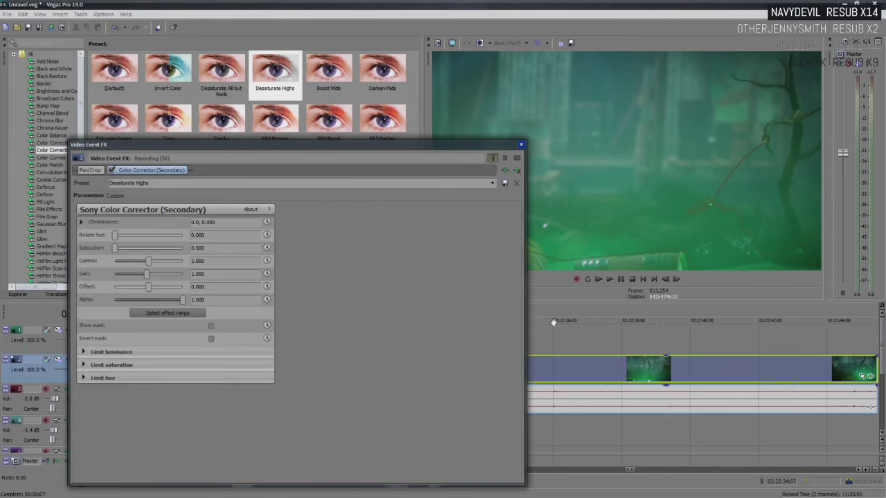
{"action": "left_click", "coordinate": [515, 171]}
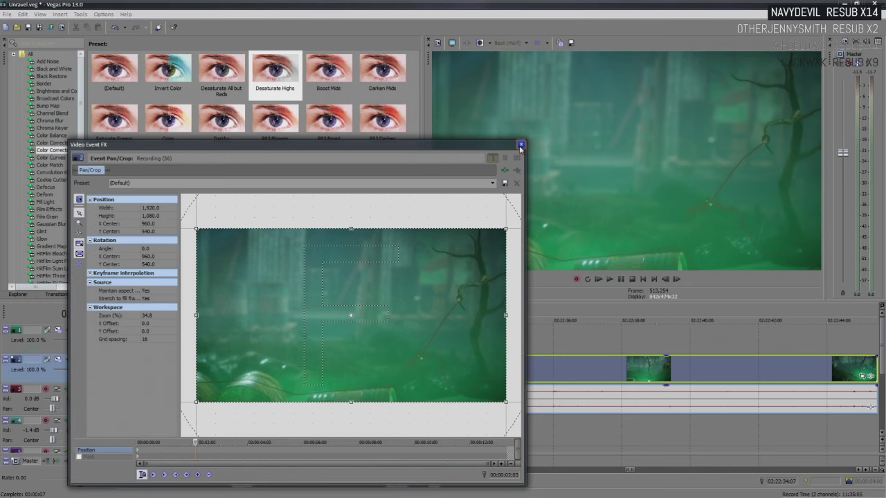
{"action": "left_click", "coordinate": [520, 144]}
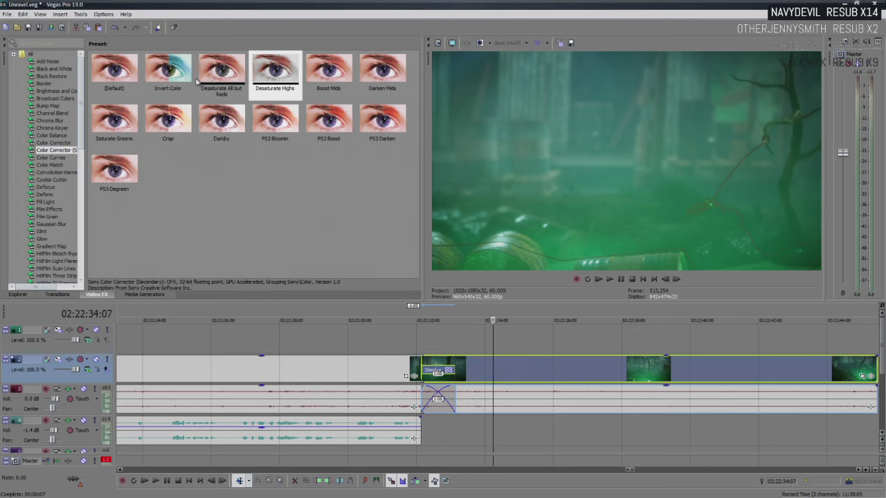
- Reapply the Desaturate All but Reds preset to the clip and check it at two other points
{"action": "left_click_drag", "start_coordinate": [221, 76], "coordinate": [545, 377]}
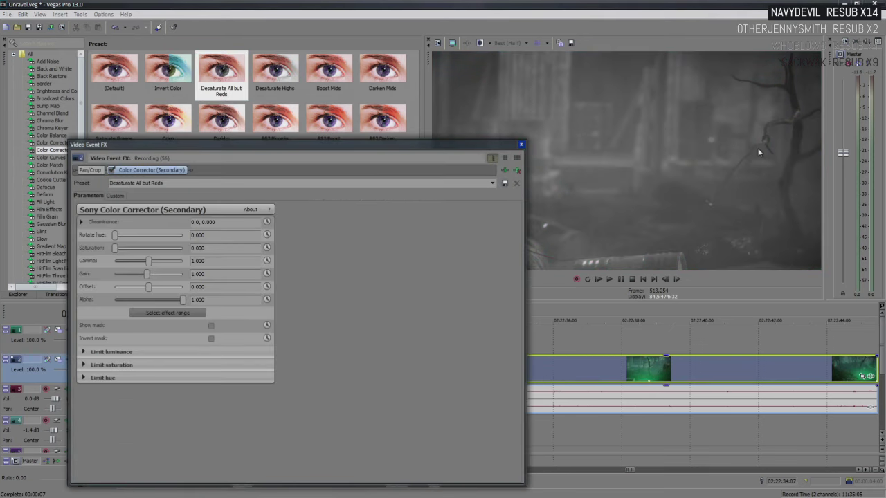
{"action": "left_click", "coordinate": [675, 364]}
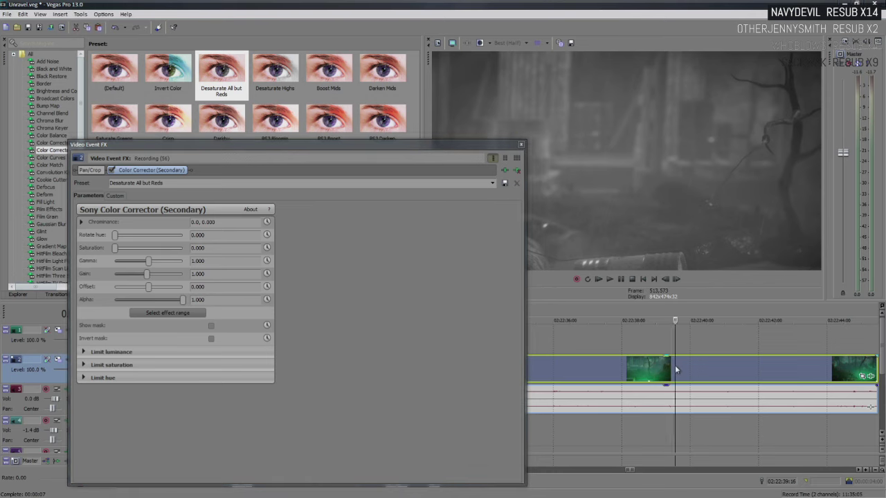
{"action": "left_click", "coordinate": [755, 339]}
- Place the playhead at 02:22:40:06 in the clip and move the effect settings window clear of the preview
{"action": "scroll", "coordinate": [754, 338], "scroll_direction": "down", "scroll_amount": 3}
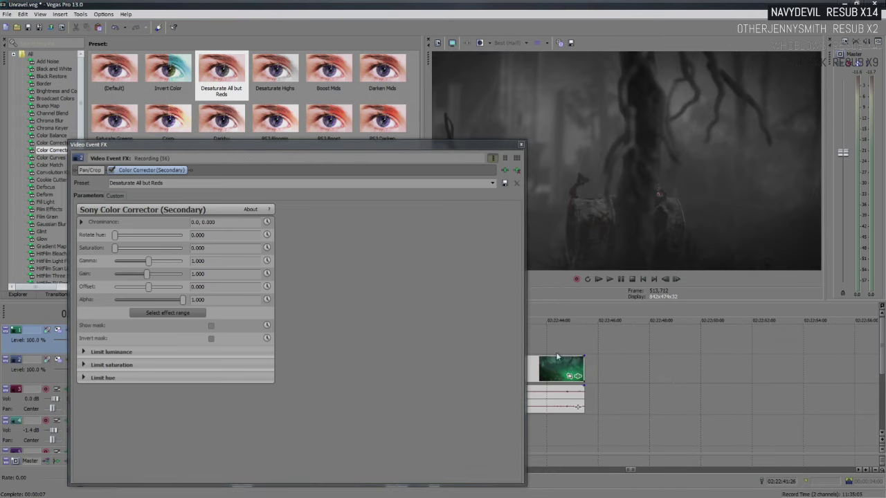
{"action": "scroll", "coordinate": [574, 370], "scroll_direction": "down", "scroll_amount": 2}
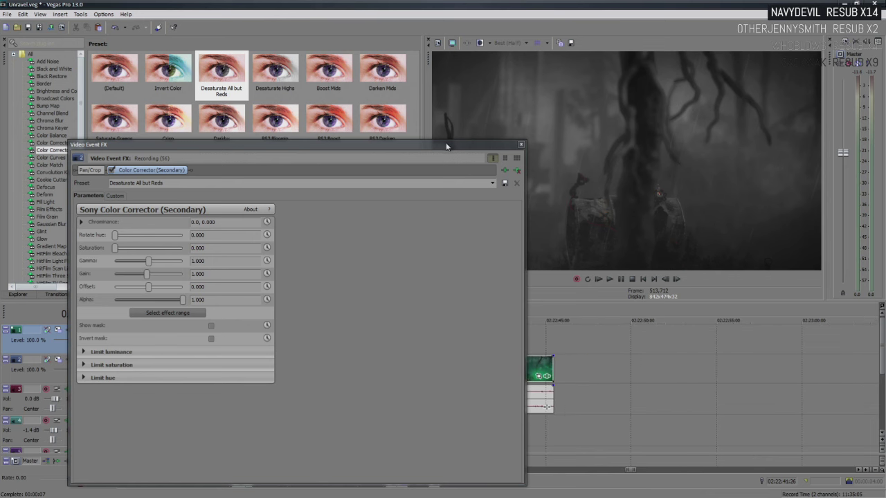
{"action": "left_click_drag", "start_coordinate": [446, 146], "coordinate": [368, 133]}
{"action": "left_click", "coordinate": [464, 362]}
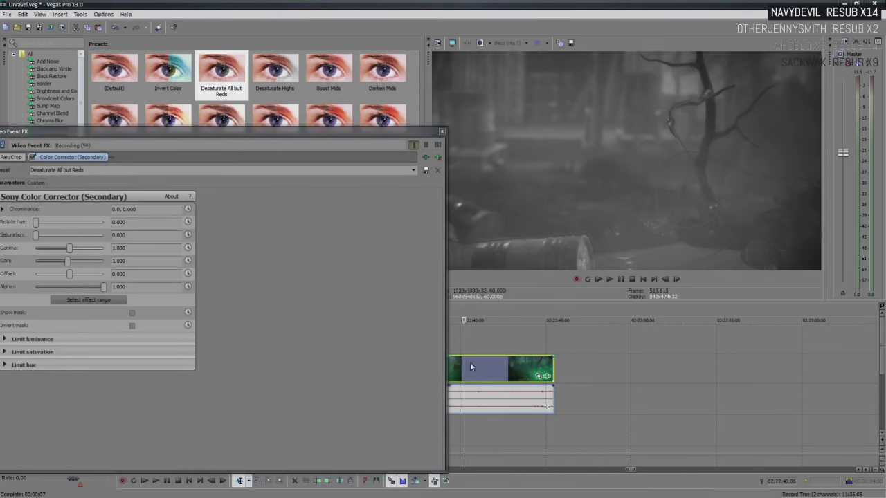
{"action": "scroll", "coordinate": [478, 367], "scroll_direction": "up", "scroll_amount": 3}
{"action": "left_click_drag", "start_coordinate": [222, 145], "coordinate": [253, 129]}
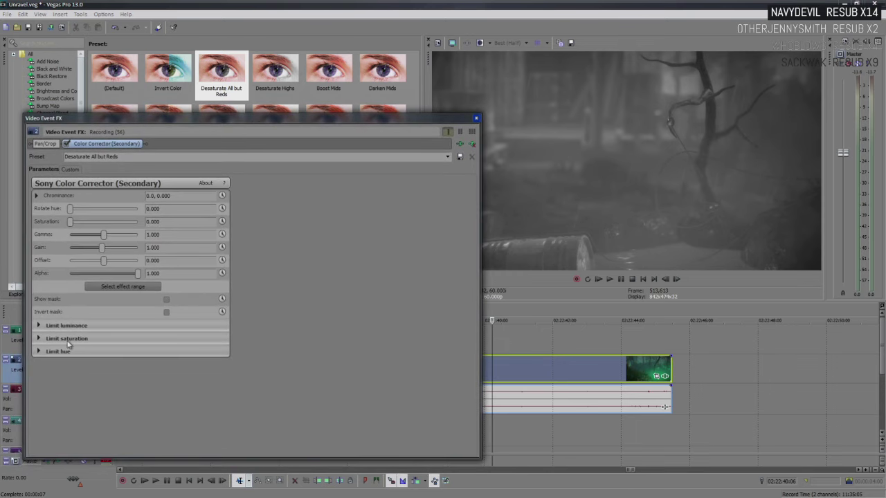
- Set the luminance limit's Low to 112.755 and Smooth to 88.469 for the color correction, and close the effect settings
{"action": "left_click", "coordinate": [38, 326]}
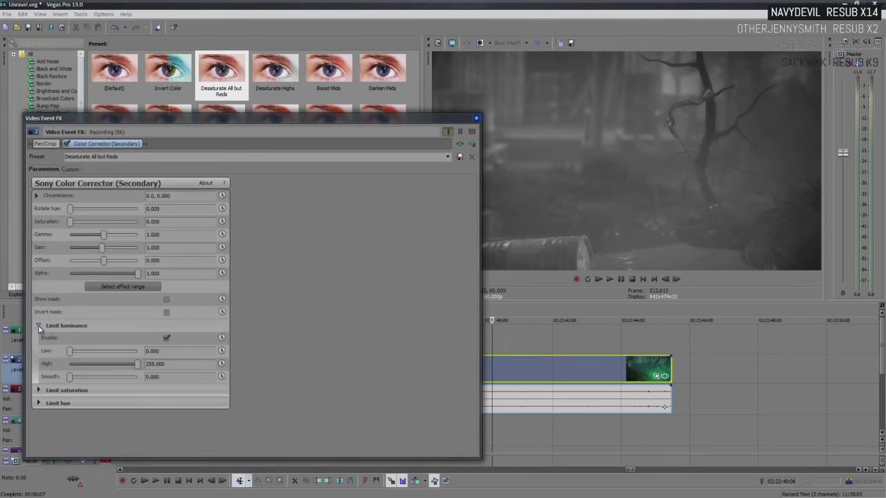
{"action": "left_click_drag", "start_coordinate": [69, 354], "coordinate": [100, 354]}
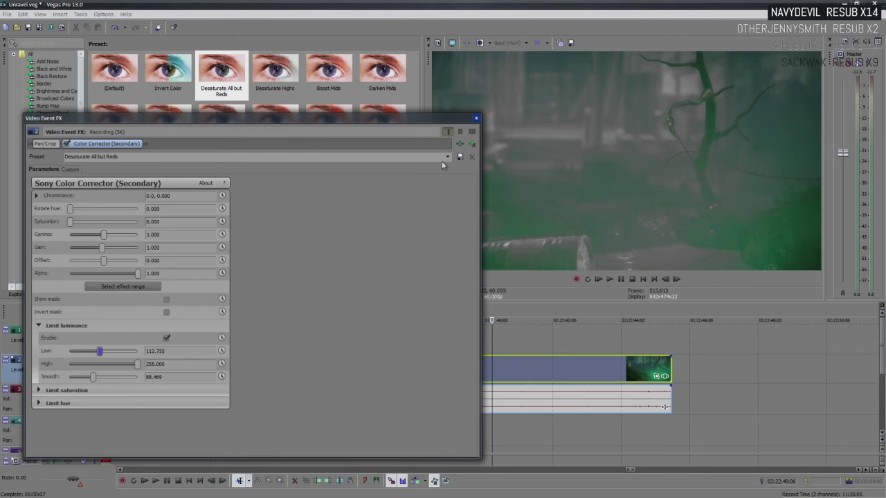
{"action": "left_click", "coordinate": [476, 118]}
- Mark a time selection spanning the desaturated clip, play it back for review and park the playhead at 02:22:43:27
{"action": "left_click", "coordinate": [351, 363]}
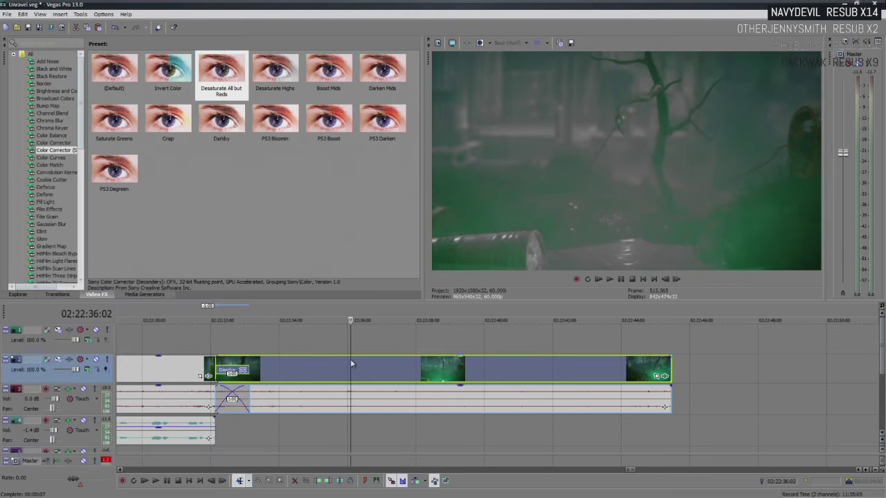
{"action": "scroll", "coordinate": [360, 364], "scroll_direction": "down", "scroll_amount": 1}
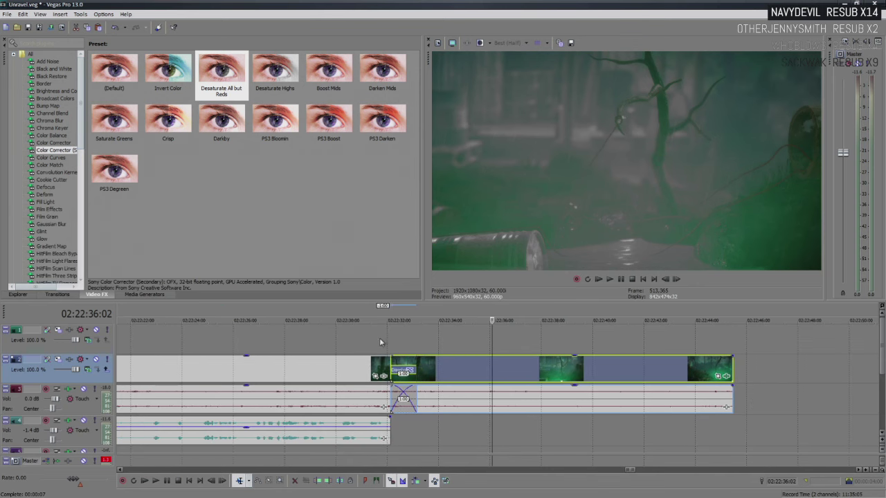
{"action": "mouse_move", "coordinate": [361, 318]}
{"action": "left_mouse_down"}
{"action": "mouse_move", "coordinate": [471, 339]}
{"action": "mouse_move", "coordinate": [695, 346]}
{"action": "mouse_move", "coordinate": [493, 361]}
{"action": "mouse_move", "coordinate": [686, 368]}
{"action": "mouse_move", "coordinate": [750, 379]}
{"action": "left_mouse_up"}
{"action": "key", "text": "space"}
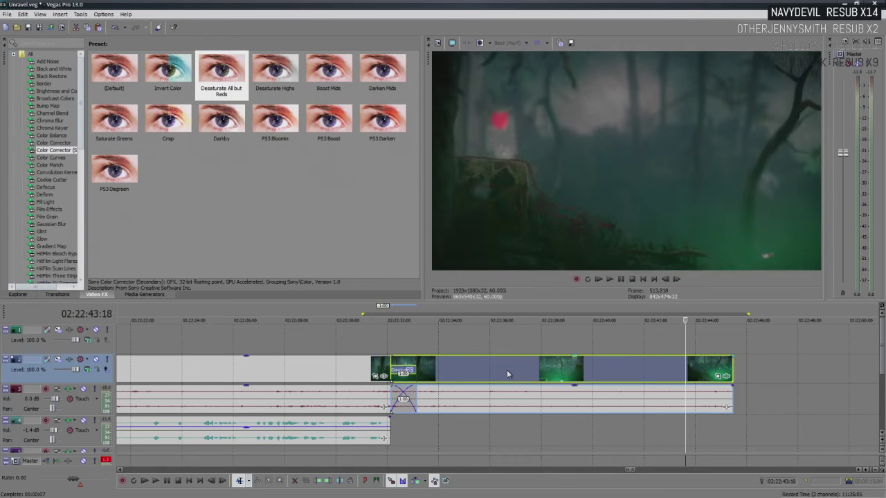
{"action": "key", "text": "space"}
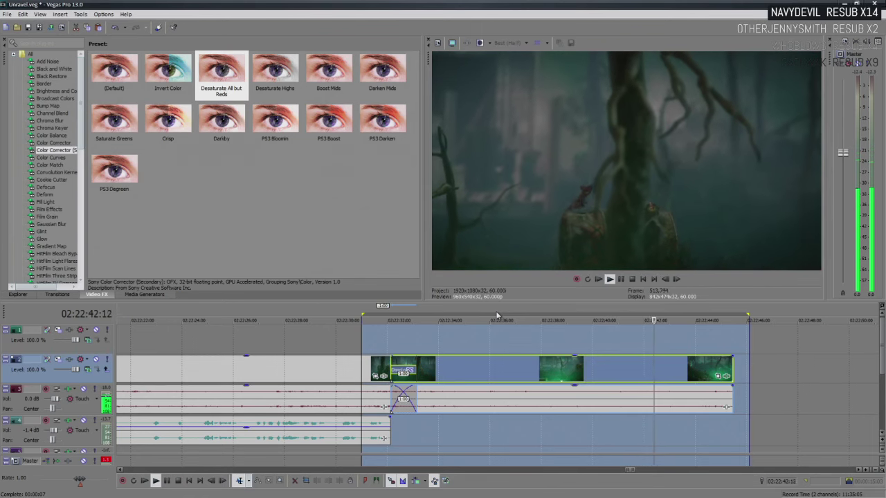
{"action": "key", "text": "Return"}
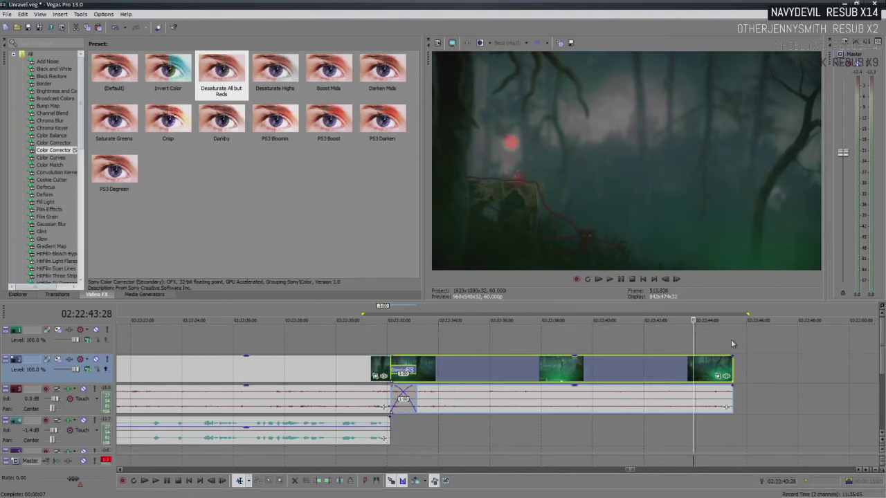
{"action": "scroll", "coordinate": [883, 345], "scroll_direction": "down", "scroll_amount": 1}
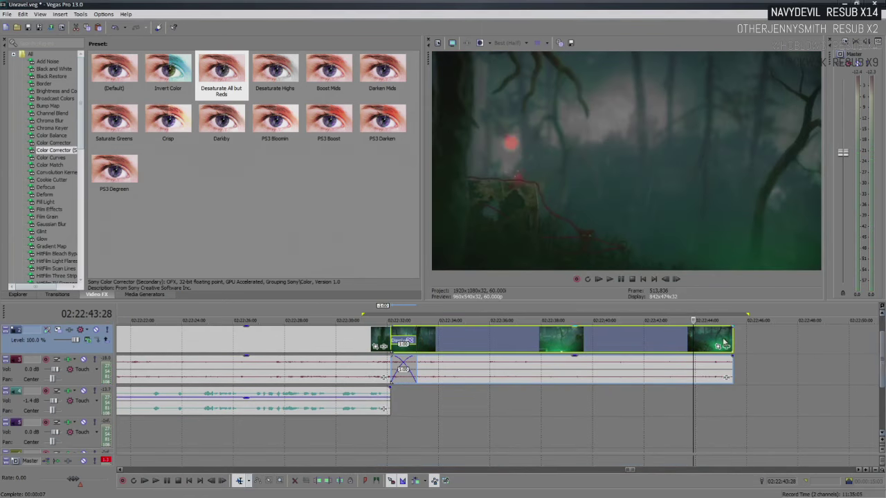
{"action": "left_click", "coordinate": [693, 345]}
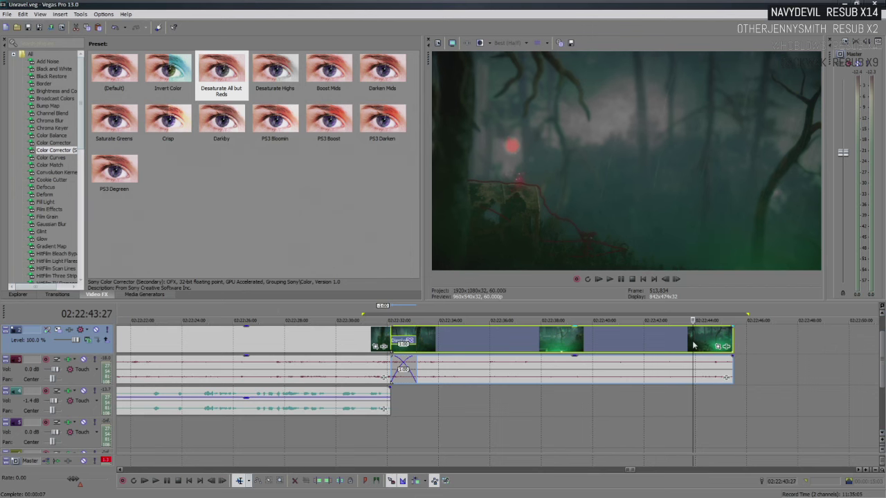
- Move the next gameplay clip with its audio earlier so it starts at the end of the desaturated clip
{"action": "scroll", "coordinate": [663, 346], "scroll_direction": "down", "scroll_amount": 10}
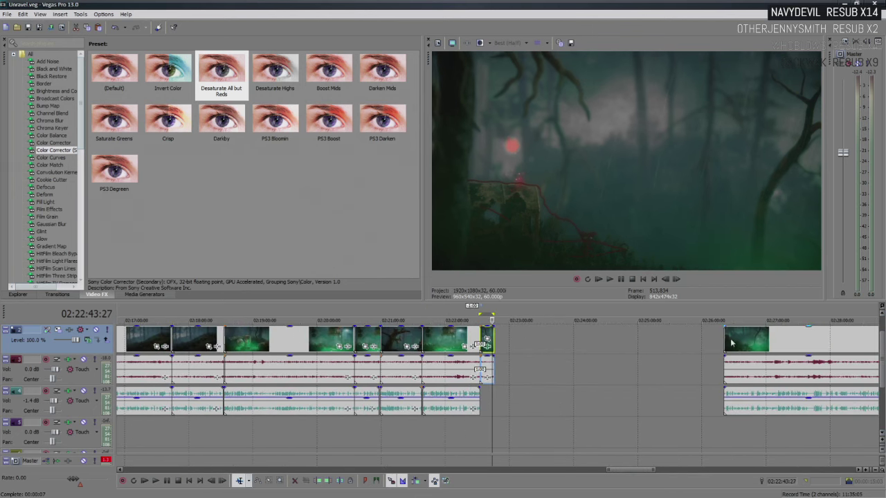
{"action": "left_click", "coordinate": [731, 343]}
{"action": "left_click_drag", "start_coordinate": [744, 346], "coordinate": [499, 338]}
{"action": "scroll", "coordinate": [485, 351], "scroll_direction": "up", "scroll_amount": 2}
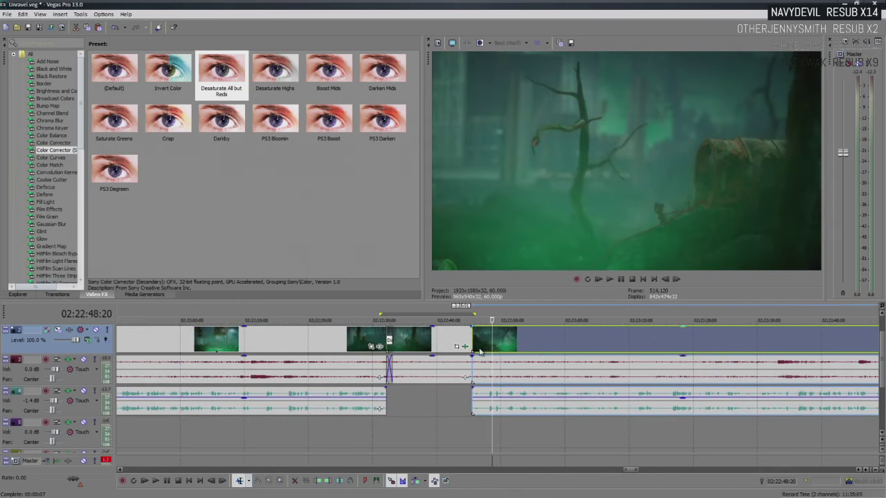
- Trim the start of the moved gameplay clip and its audio forward to about 02:23:05
{"action": "scroll", "coordinate": [453, 344], "scroll_direction": "up", "scroll_amount": 2}
{"action": "left_click_drag", "start_coordinate": [439, 344], "coordinate": [711, 368]}
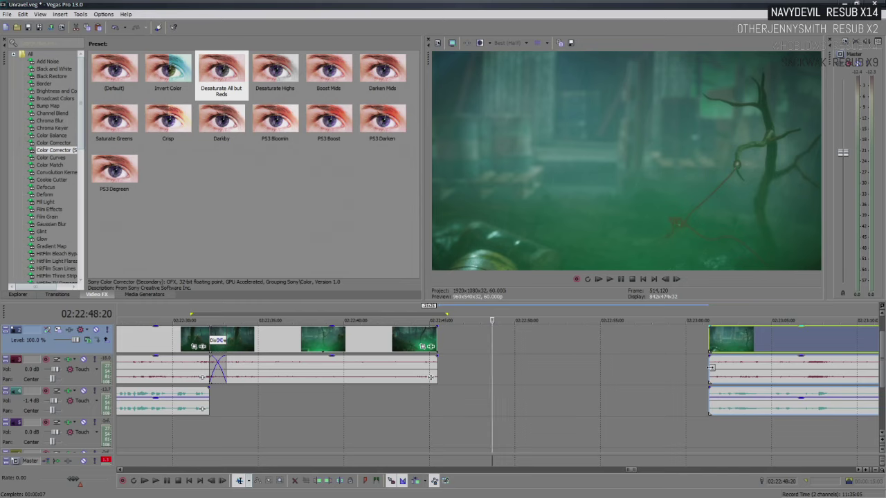
{"action": "left_click_drag", "start_coordinate": [711, 367], "coordinate": [786, 375]}
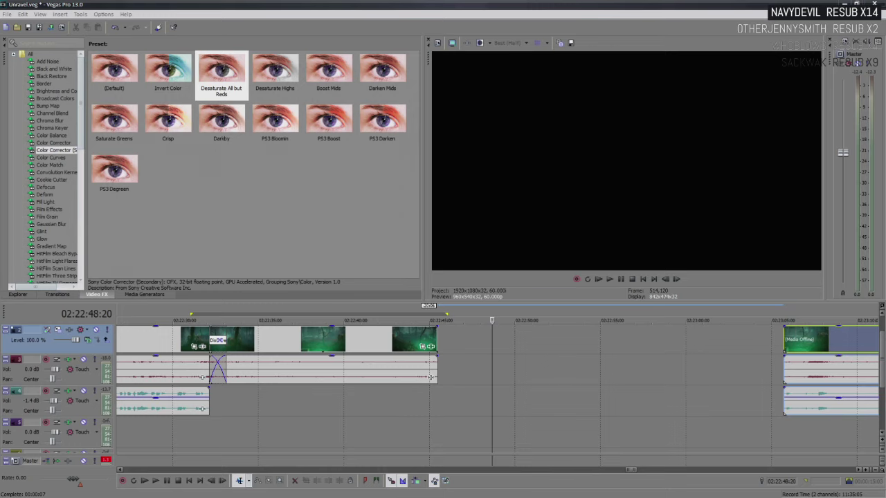
- Switch to Chrome and open the Mista Dark movie from the creator's Newgrounds profile page
{"action": "key", "text": "alt+Tab"}
{"action": "scroll", "coordinate": [487, 245], "scroll_direction": "down", "scroll_amount": 2}
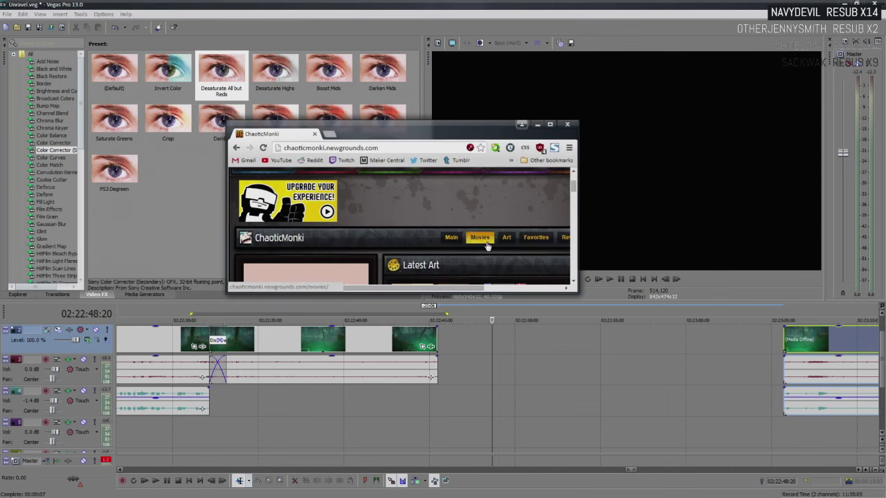
{"action": "scroll", "coordinate": [487, 245], "scroll_direction": "down", "scroll_amount": 5}
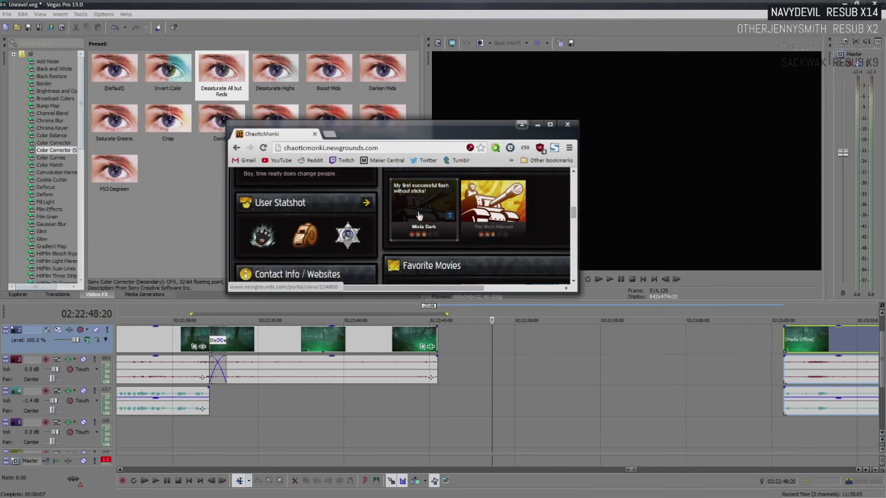
{"action": "left_click", "coordinate": [426, 215]}
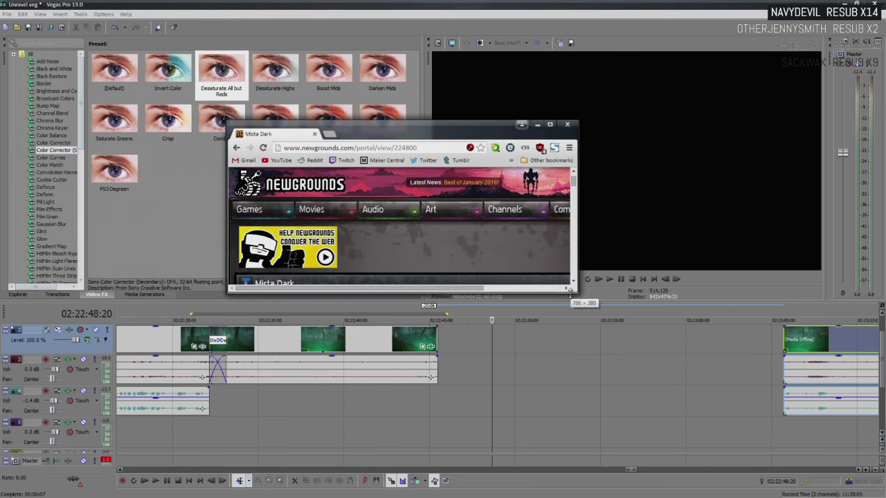
- Enlarge the browser window in both directions and move it higher over the editor
{"action": "left_click_drag", "start_coordinate": [570, 289], "coordinate": [577, 484]}
{"action": "left_click_drag", "start_coordinate": [416, 133], "coordinate": [402, 76]}
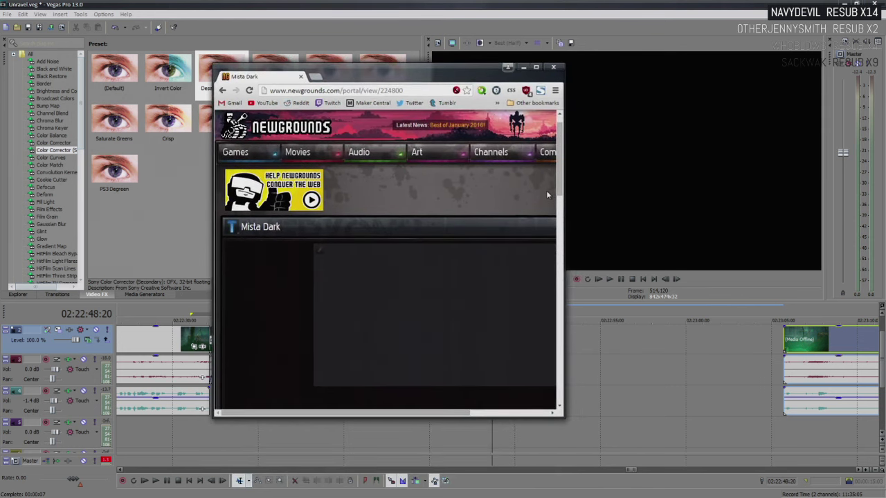
{"action": "left_click_drag", "start_coordinate": [566, 193], "coordinate": [654, 193]}
- Return to the profile page, open The Next Attempt and start its animation
{"action": "left_click", "coordinate": [547, 256]}
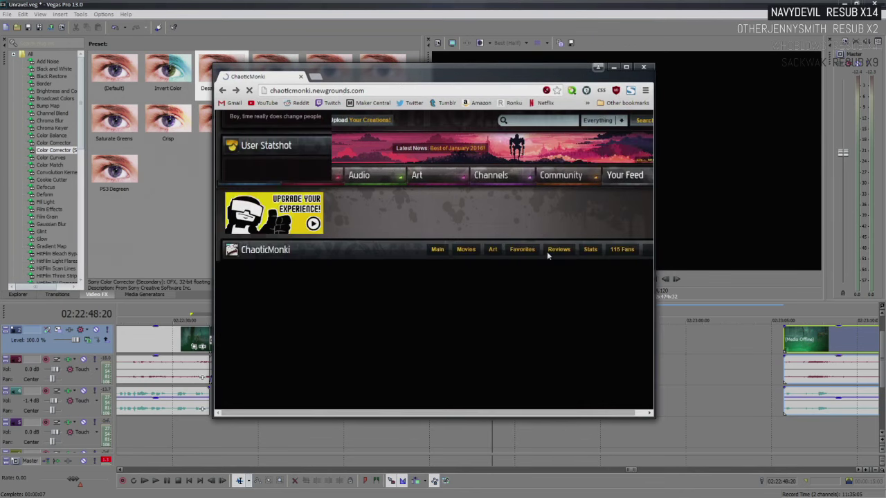
{"action": "left_click", "coordinate": [534, 300]}
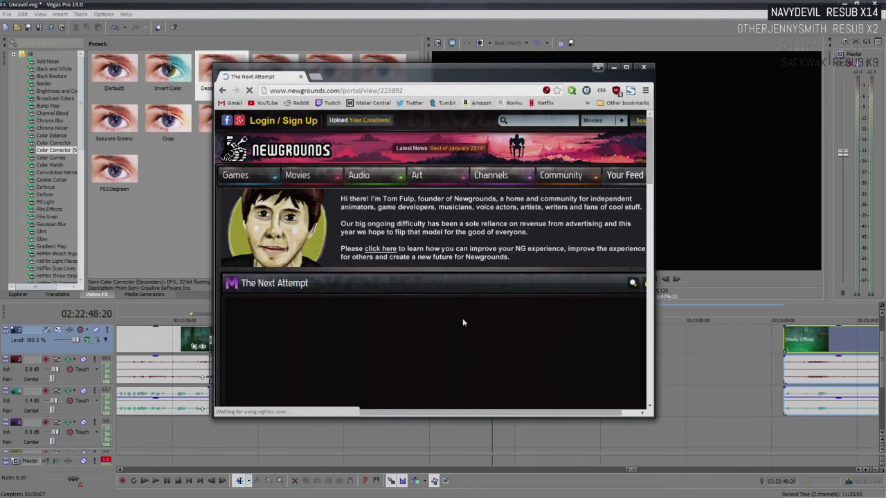
{"action": "scroll", "coordinate": [488, 277], "scroll_direction": "down", "scroll_amount": 2}
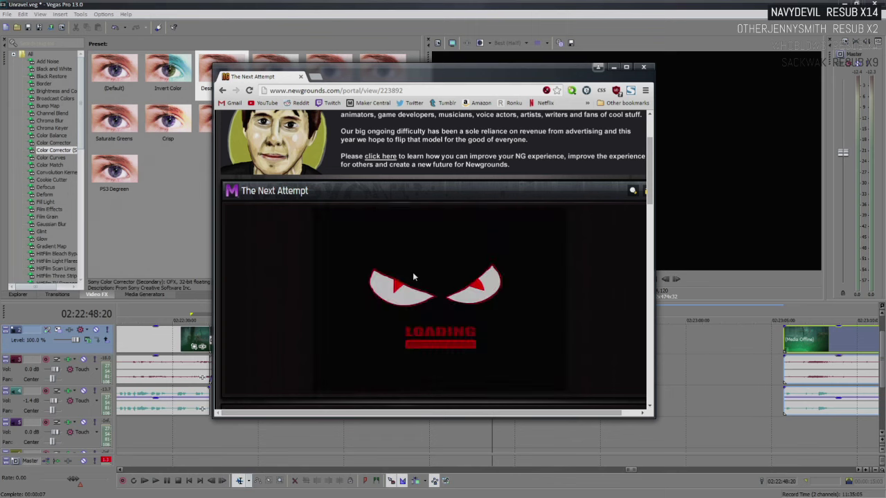
{"action": "scroll", "coordinate": [449, 275], "scroll_direction": "down", "scroll_amount": 1}
{"action": "left_click", "coordinate": [449, 302]}
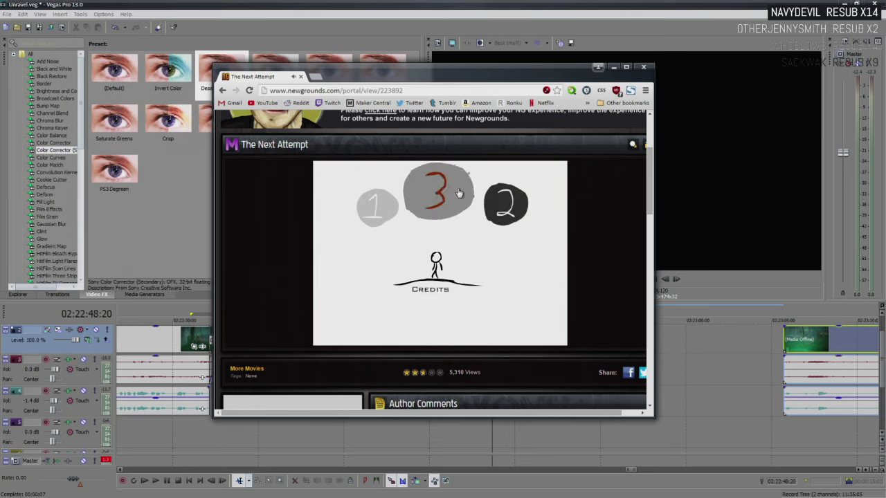
- Watch animations 1, 2 and 3 of The Next Attempt and view its credits
{"action": "left_click", "coordinate": [382, 214]}
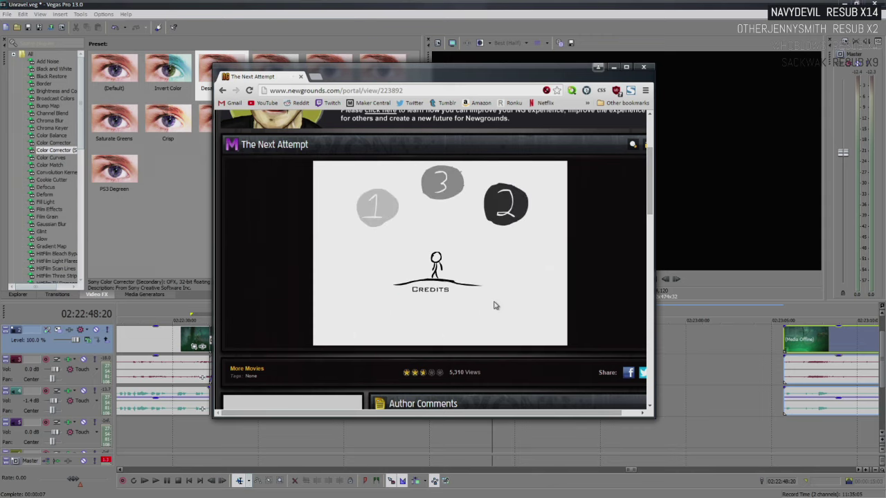
{"action": "left_click", "coordinate": [505, 204]}
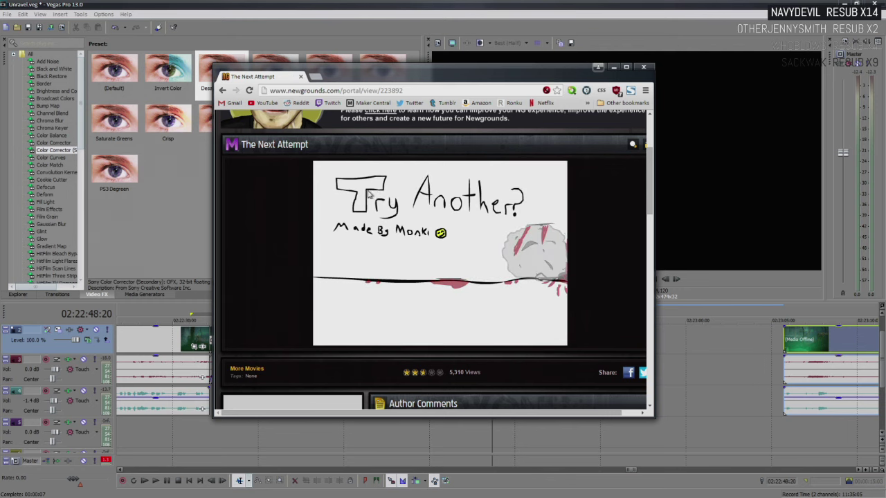
{"action": "left_click", "coordinate": [369, 192]}
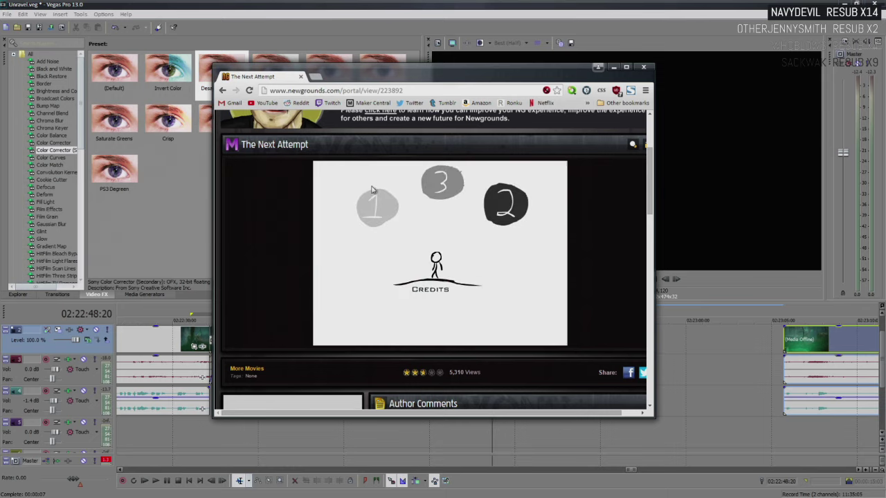
{"action": "left_click", "coordinate": [464, 206]}
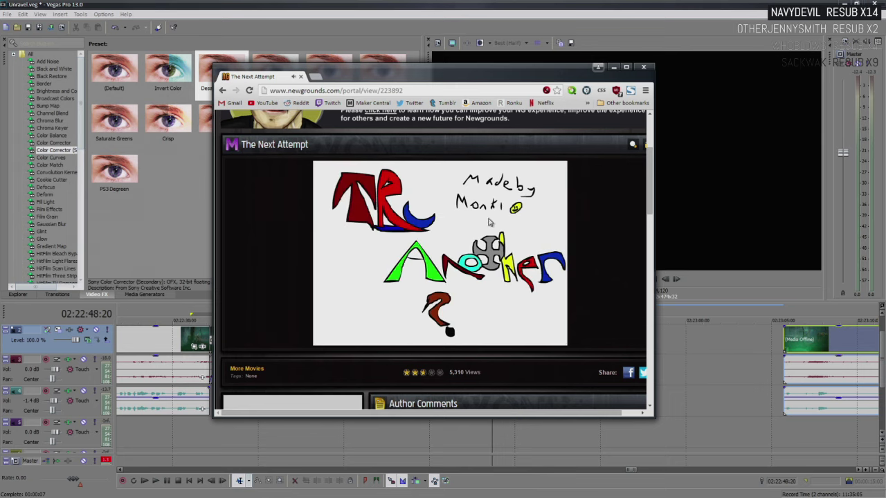
{"action": "left_click", "coordinate": [486, 259]}
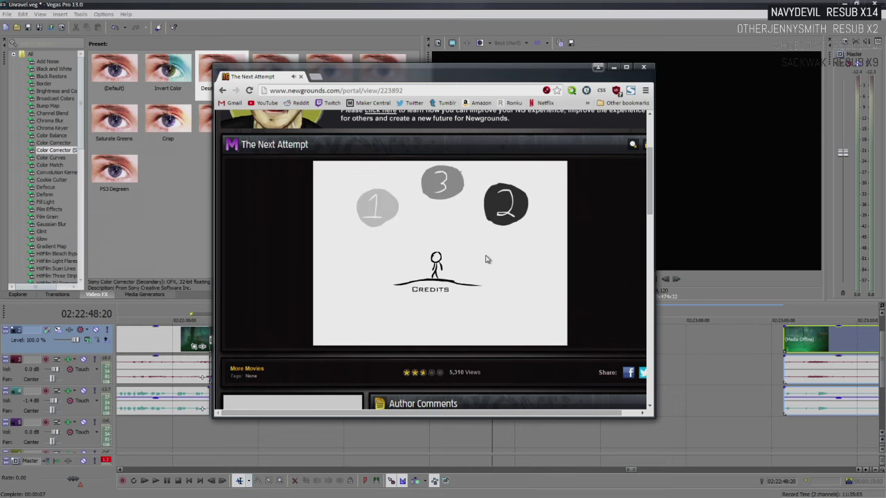
{"action": "left_click", "coordinate": [436, 292]}
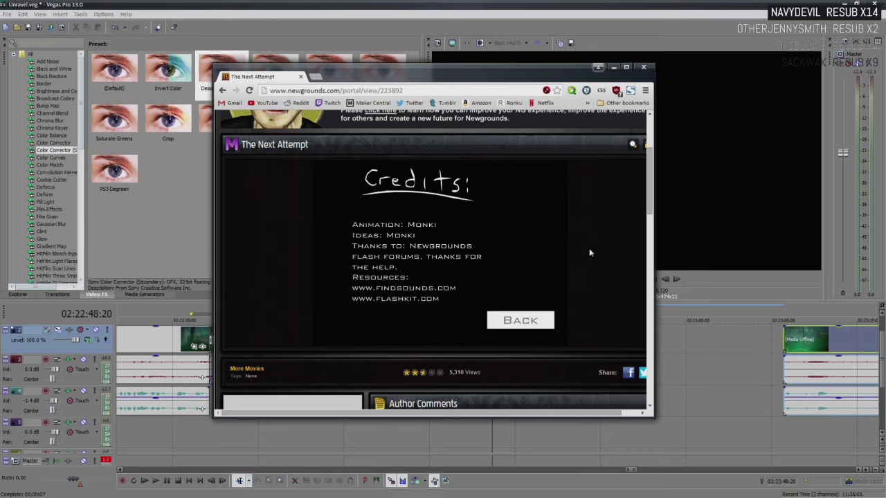
- Go back to the creator's profile page, open Mista Dark and play the movie
{"action": "key", "text": "alt+Left"}
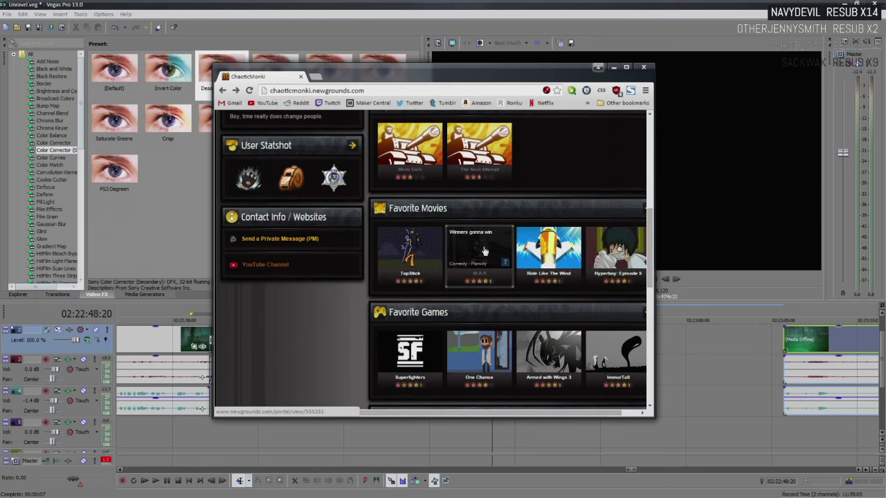
{"action": "left_click", "coordinate": [414, 158]}
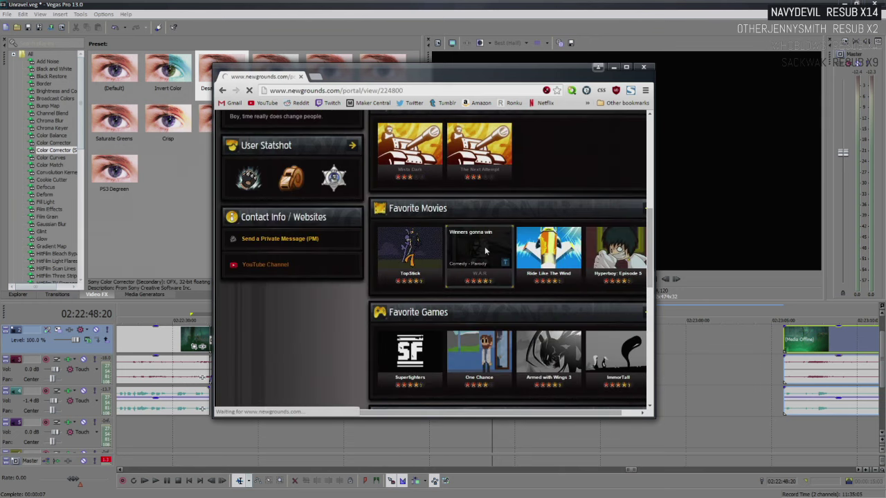
{"action": "scroll", "coordinate": [501, 250], "scroll_direction": "down", "scroll_amount": 2}
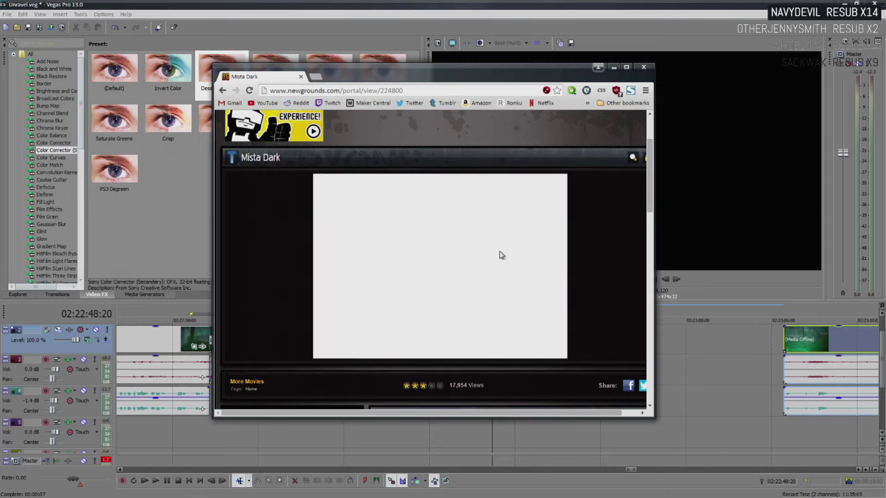
{"action": "left_click", "coordinate": [450, 317]}
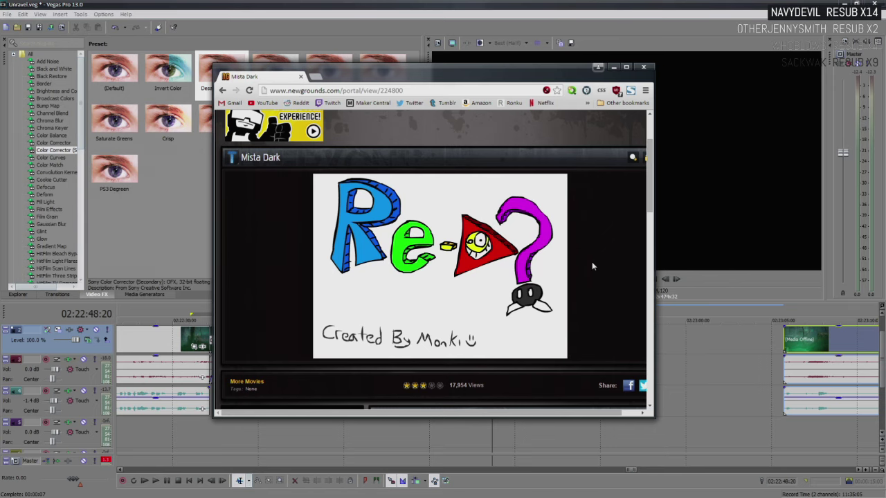
- Examine the upload date, author comments and reviews on the Mista Dark page
{"action": "scroll", "coordinate": [592, 261], "scroll_direction": "down", "scroll_amount": 2}
{"action": "scroll", "coordinate": [592, 266], "scroll_direction": "down", "scroll_amount": 1}
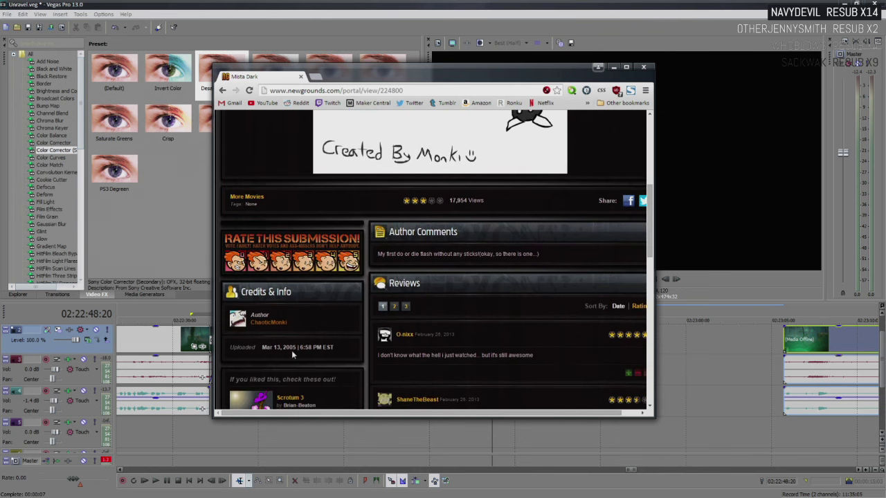
{"action": "scroll", "coordinate": [494, 254], "scroll_direction": "up", "scroll_amount": 4}
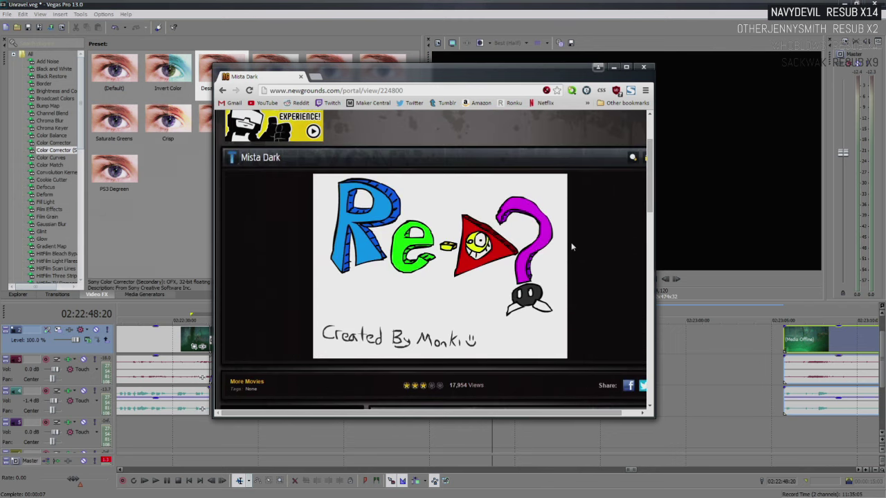
{"action": "scroll", "coordinate": [571, 247], "scroll_direction": "down", "scroll_amount": 3}
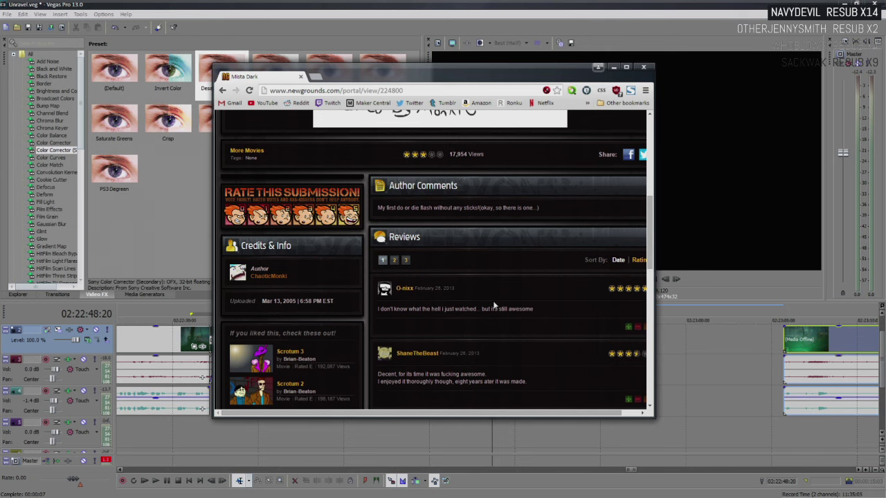
{"action": "scroll", "coordinate": [497, 308], "scroll_direction": "up", "scroll_amount": 4}
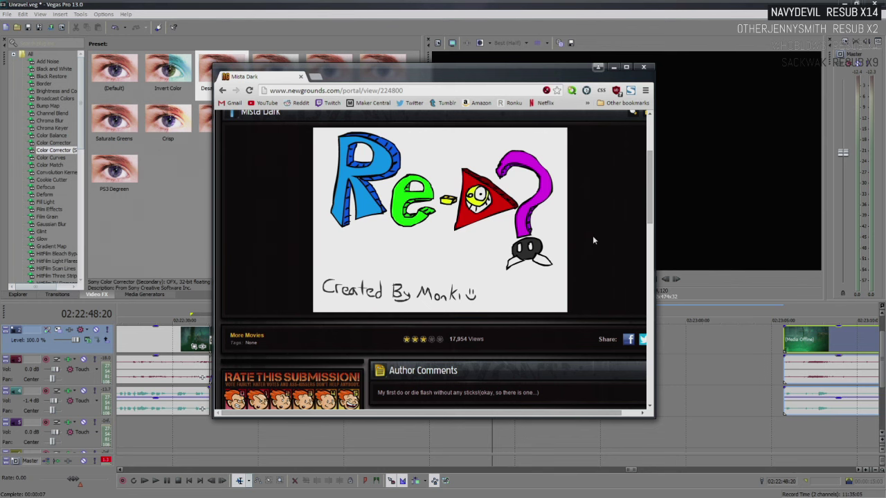
- Go back to the creator's profile page, open the favorite movie Ride Like The Wind and play it
{"action": "key", "text": "alt+Left"}
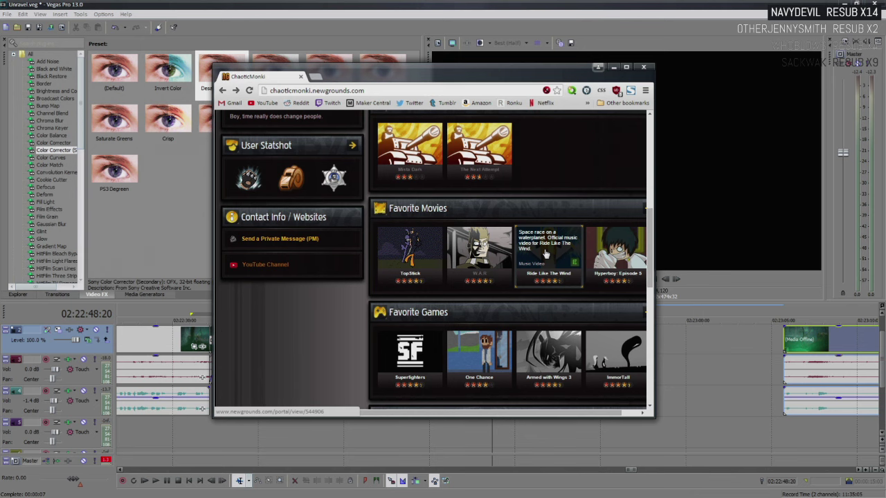
{"action": "scroll", "coordinate": [496, 278], "scroll_direction": "down", "scroll_amount": 1}
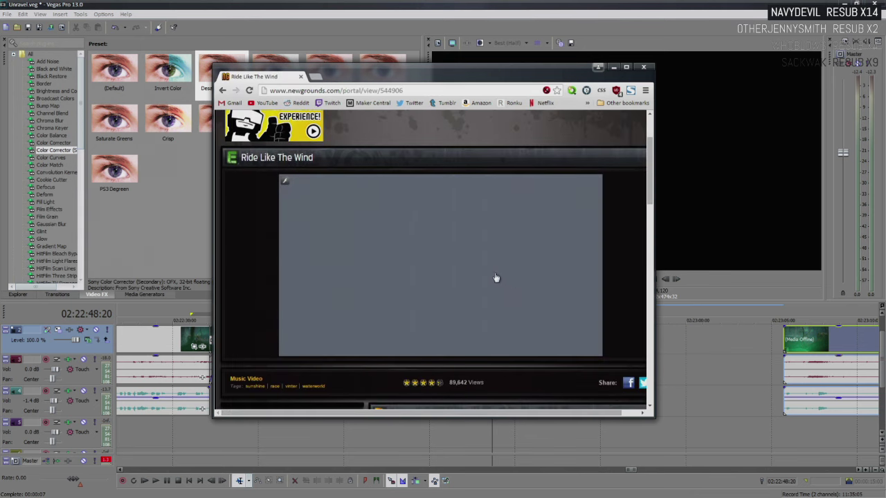
{"action": "left_click", "coordinate": [448, 264]}
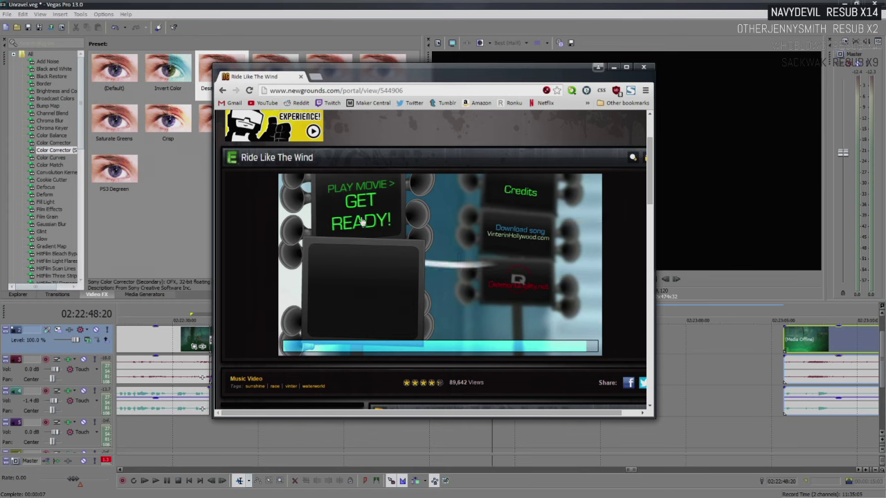
{"action": "left_click", "coordinate": [361, 188]}
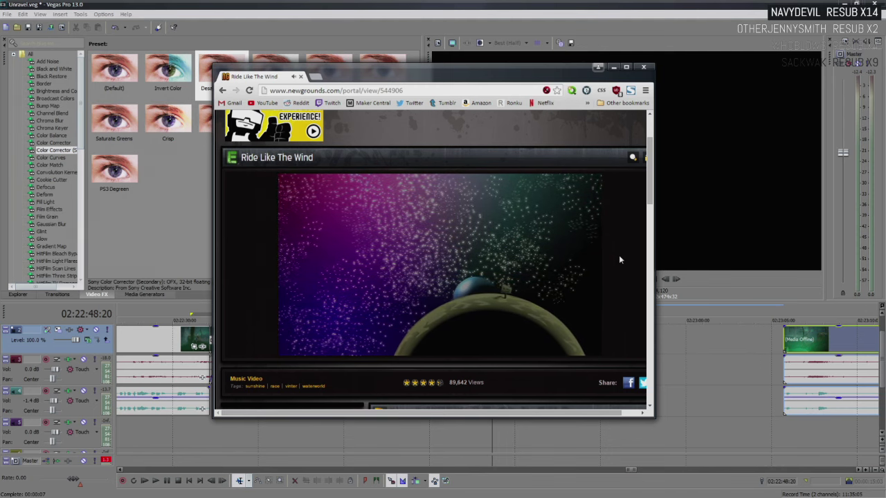
- Examine the author comments on the Ride Like The Wind page and close the page to return to Vegas Pro
{"action": "scroll", "coordinate": [620, 260], "scroll_direction": "down", "scroll_amount": 3}
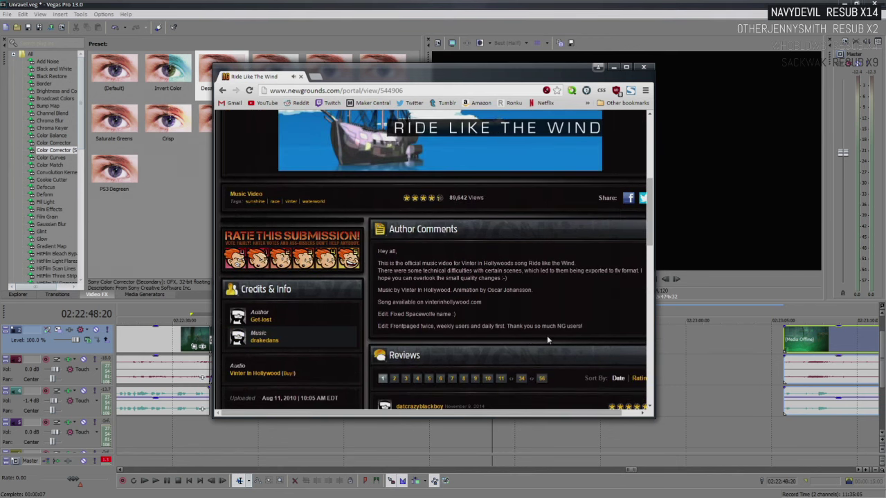
{"action": "scroll", "coordinate": [547, 335], "scroll_direction": "up", "scroll_amount": 3}
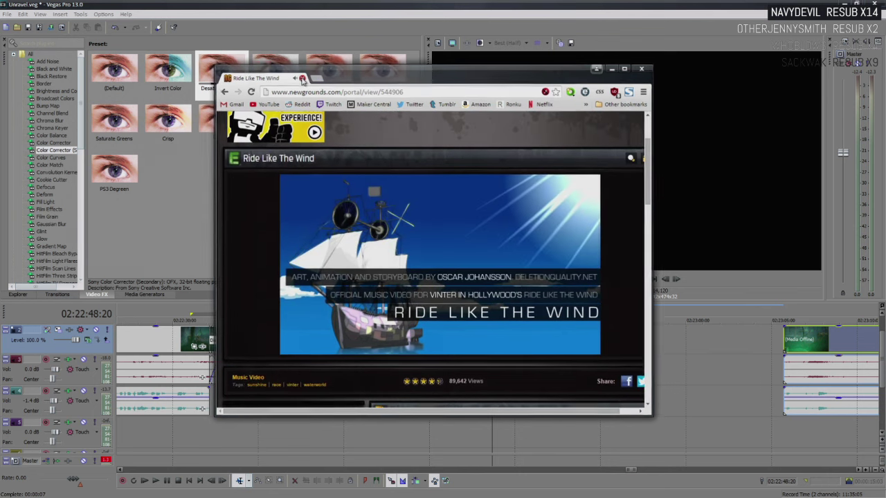
{"action": "left_click", "coordinate": [301, 78]}
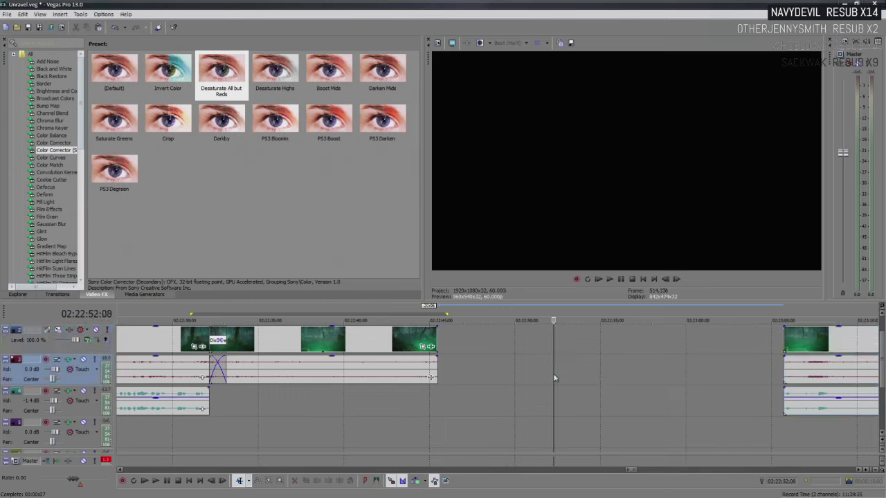
- Examine the opening frames of the clip after the gap, around 02:23:05 to 02:23:09
{"action": "scroll", "coordinate": [555, 377], "scroll_direction": "down", "scroll_amount": 2}
{"action": "left_click", "coordinate": [638, 349]}
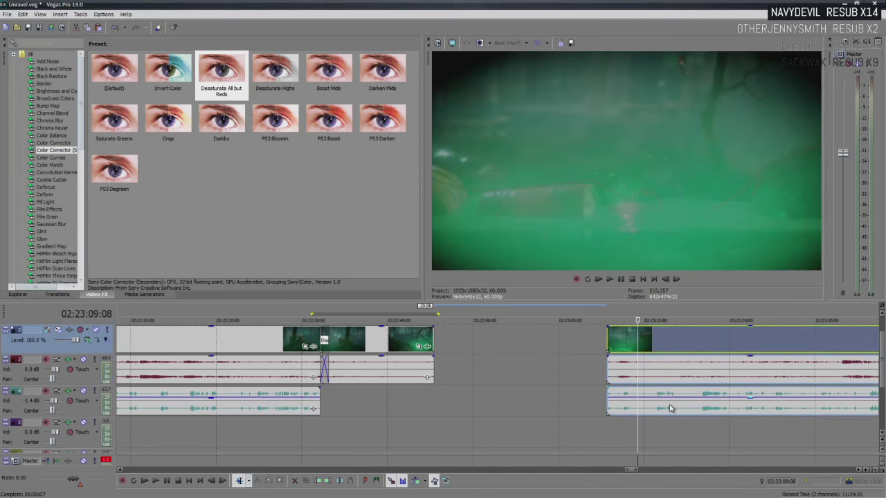
{"action": "left_click", "coordinate": [669, 404]}
{"action": "left_click", "coordinate": [620, 344]}
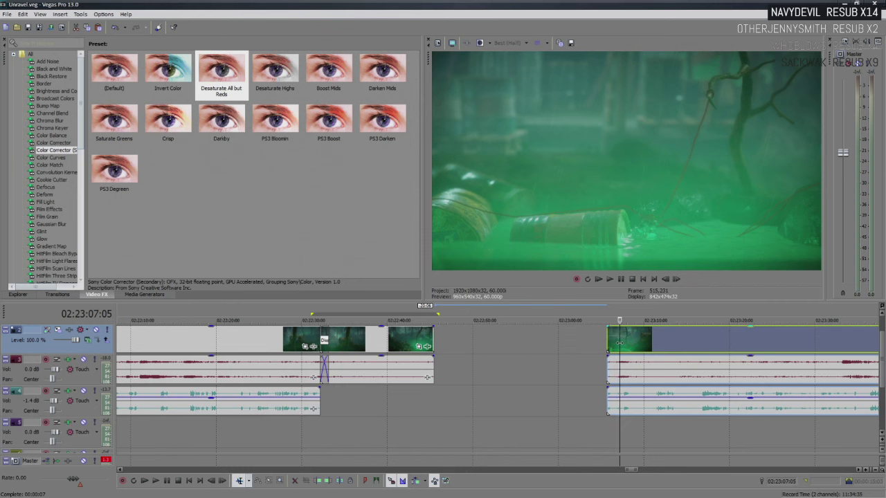
{"action": "scroll", "coordinate": [615, 341], "scroll_direction": "down", "scroll_amount": 3}
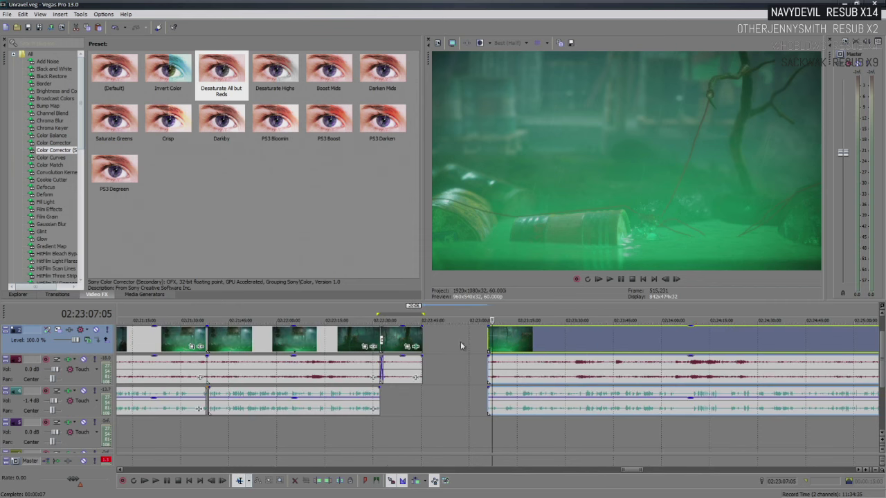
{"action": "left_click", "coordinate": [488, 344]}
{"action": "scroll", "coordinate": [493, 344], "scroll_direction": "up", "scroll_amount": 4}
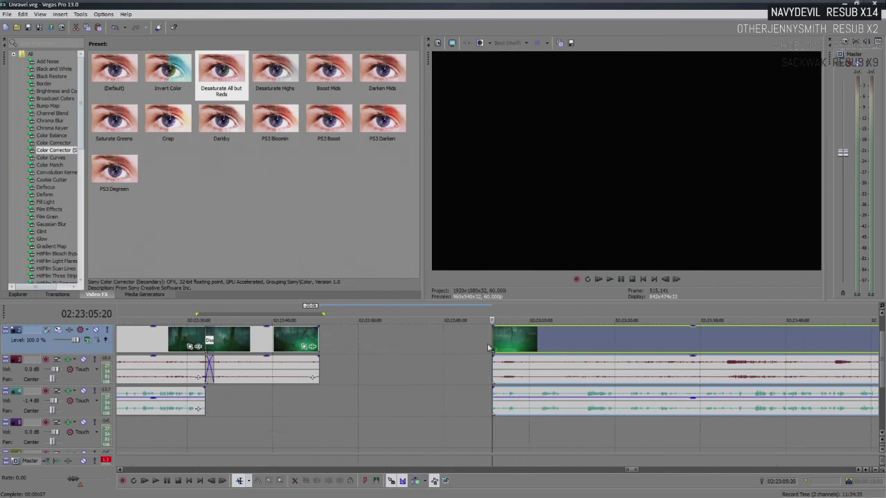
- Extend the start of the clip after the gap slightly earlier and play back its opening section
{"action": "scroll", "coordinate": [501, 344], "scroll_direction": "down", "scroll_amount": 2}
{"action": "mouse_move", "coordinate": [493, 335]}
{"action": "left_mouse_down"}
{"action": "mouse_move", "coordinate": [556, 337]}
{"action": "mouse_move", "coordinate": [488, 344]}
{"action": "left_mouse_up"}
{"action": "key", "text": "space"}
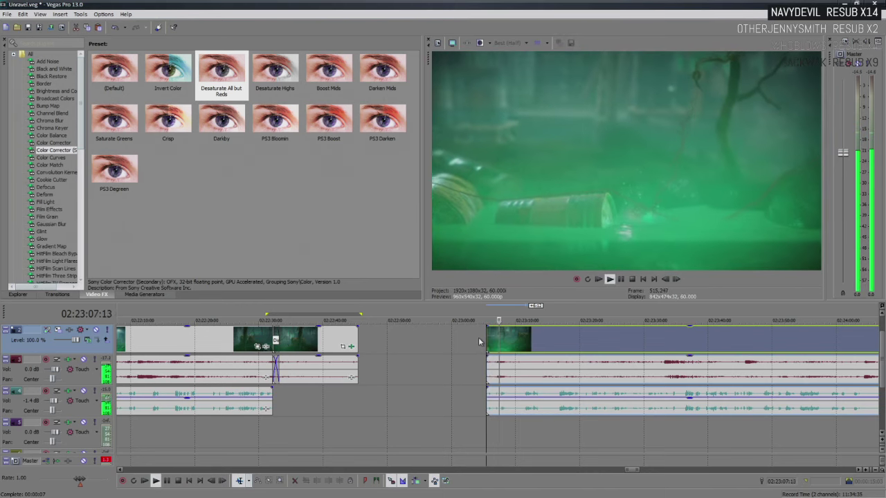
{"action": "key", "text": "Return"}
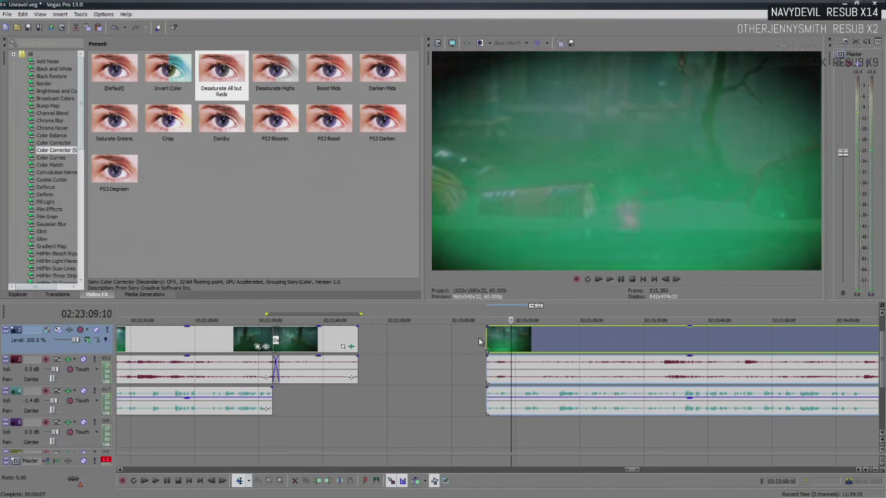
{"action": "scroll", "coordinate": [479, 337], "scroll_direction": "up", "scroll_amount": 3}
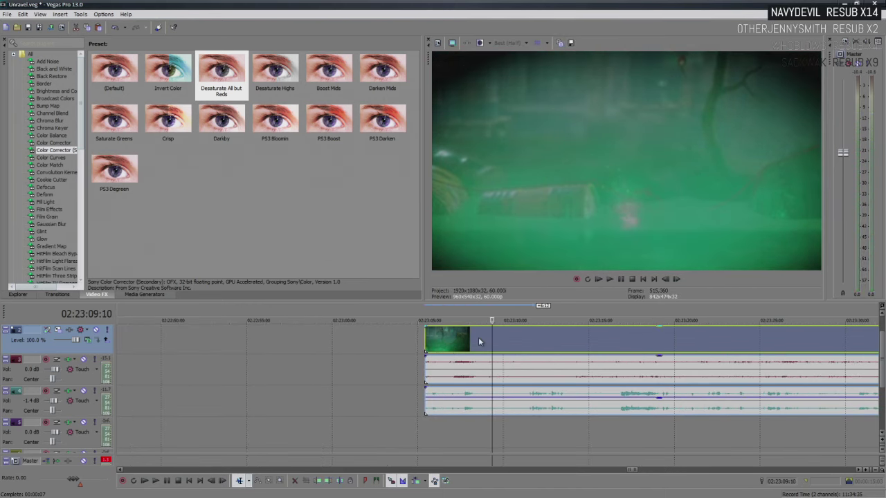
{"action": "left_click", "coordinate": [517, 343]}
{"action": "key", "text": "space"}
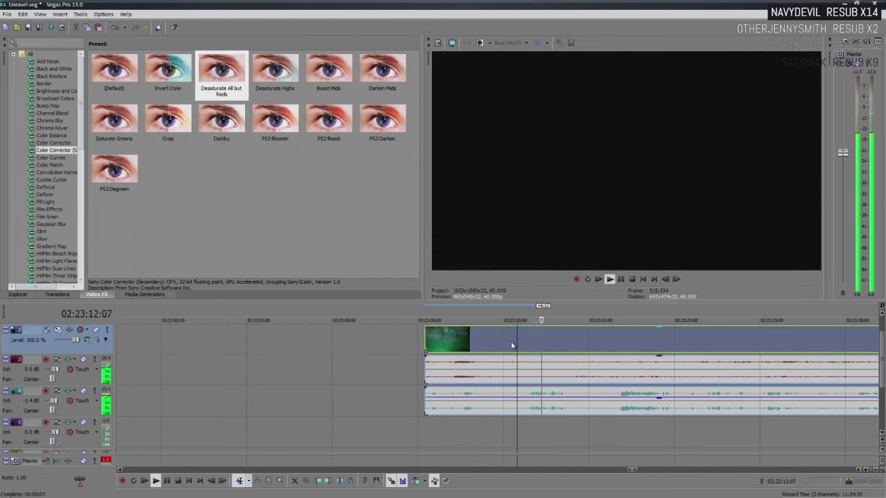
{"action": "key", "text": "Return"}
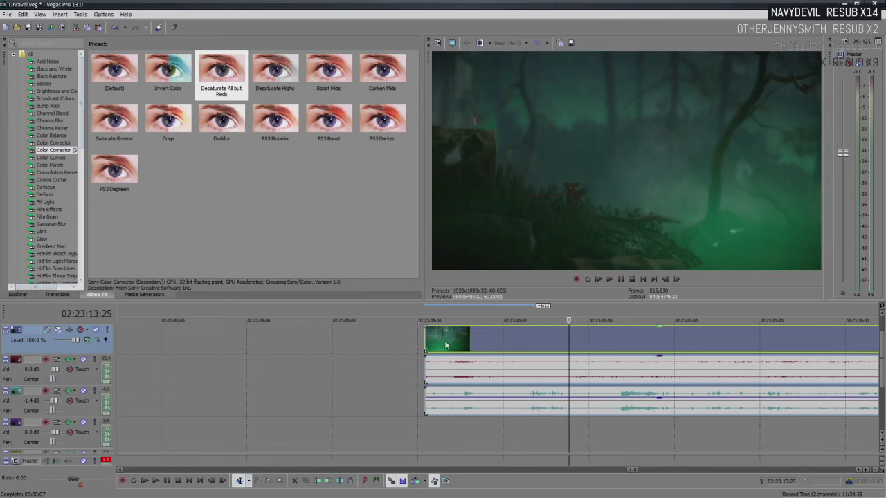
- Adjust the start of the clip after the gap again and preview it up to the fade to black
{"action": "scroll", "coordinate": [479, 346], "scroll_direction": "down", "scroll_amount": 3}
{"action": "left_click_drag", "start_coordinate": [487, 339], "coordinate": [474, 339]}
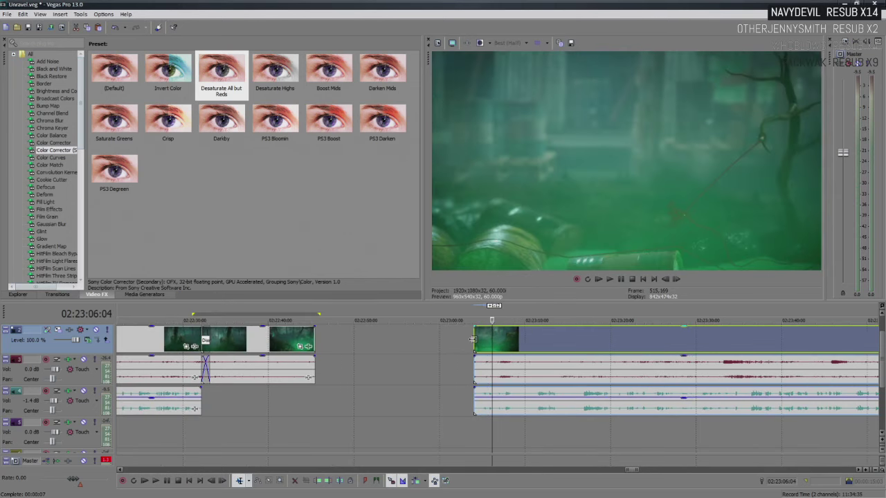
{"action": "key", "text": "space"}
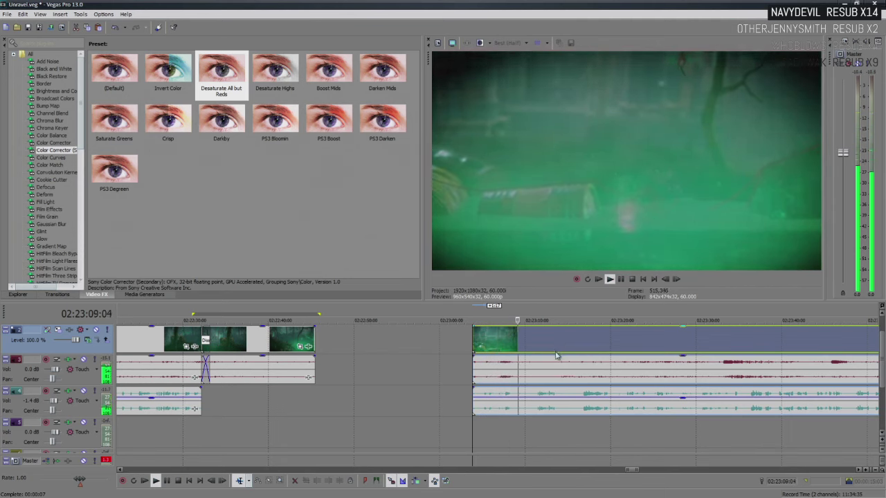
{"action": "scroll", "coordinate": [550, 362], "scroll_direction": "down", "scroll_amount": 3}
{"action": "key", "text": "space"}
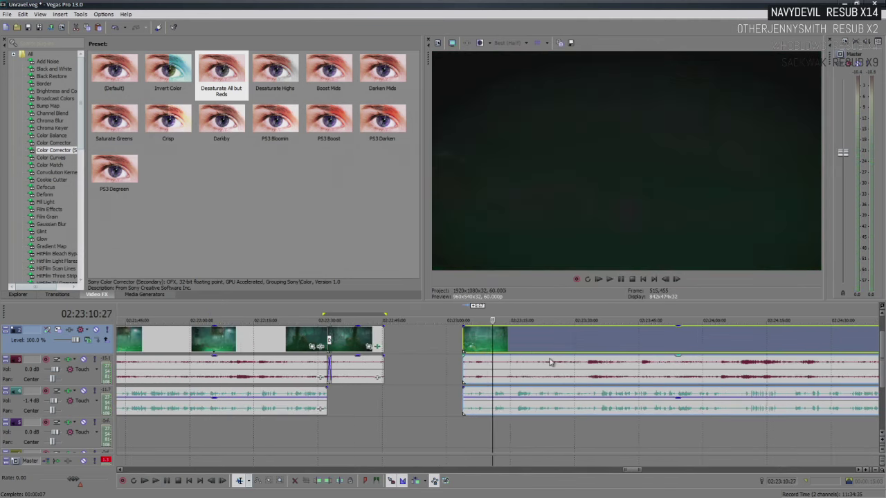
- Trim the start of the clip after the gap to about 02:23:15, where the gameplay begins following the fade to black
{"action": "scroll", "coordinate": [512, 348], "scroll_direction": "up", "scroll_amount": 3}
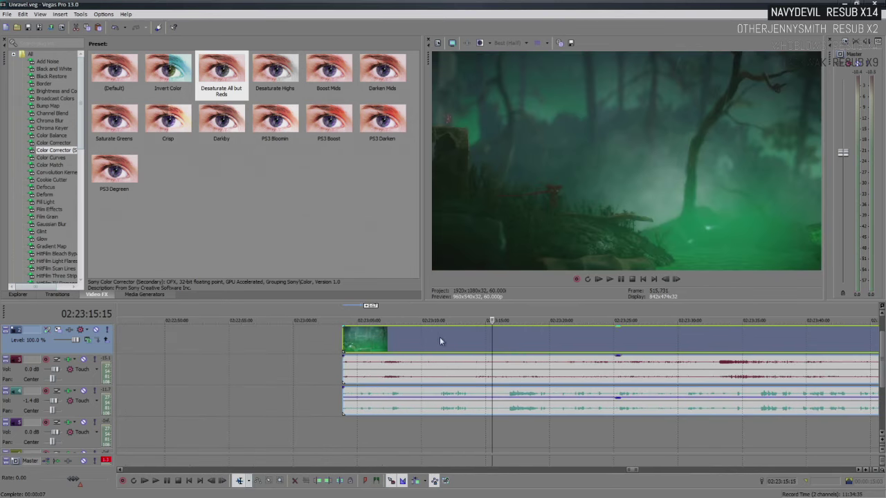
{"action": "left_click", "coordinate": [421, 342]}
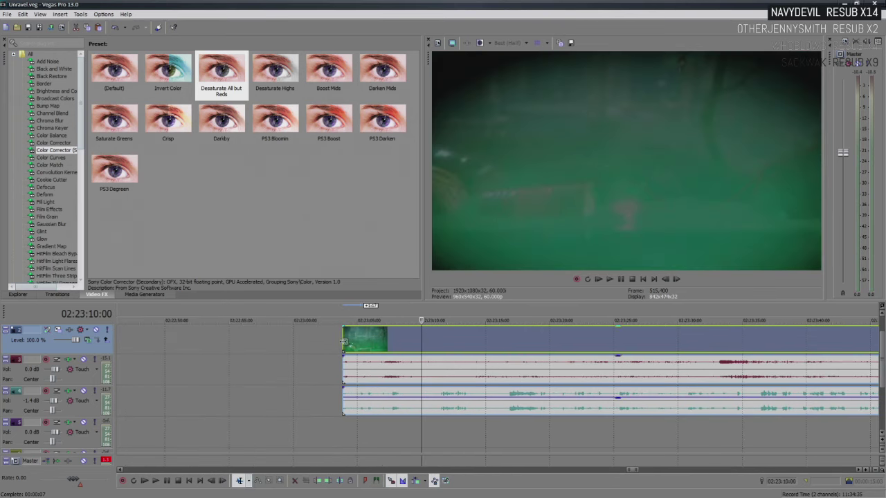
{"action": "left_click_drag", "start_coordinate": [344, 342], "coordinate": [508, 355]}
{"action": "left_click", "coordinate": [510, 353]}
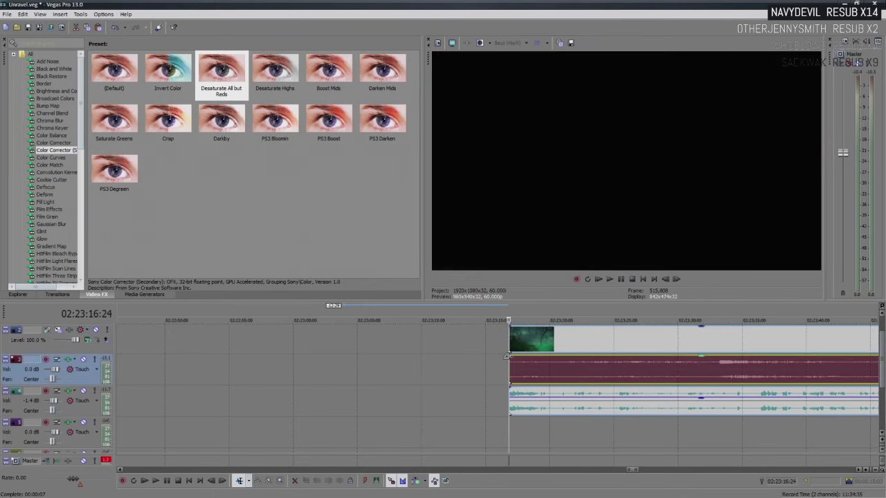
{"action": "key", "text": "space"}
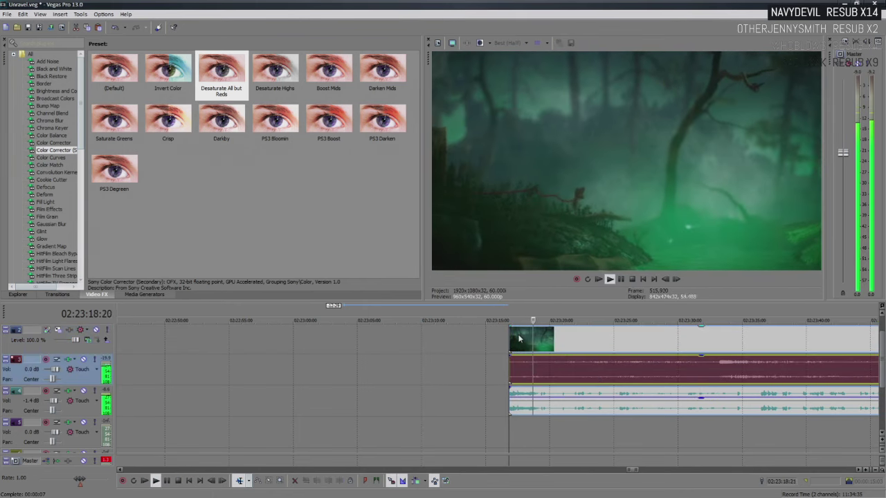
{"action": "left_click_drag", "start_coordinate": [511, 352], "coordinate": [485, 352]}
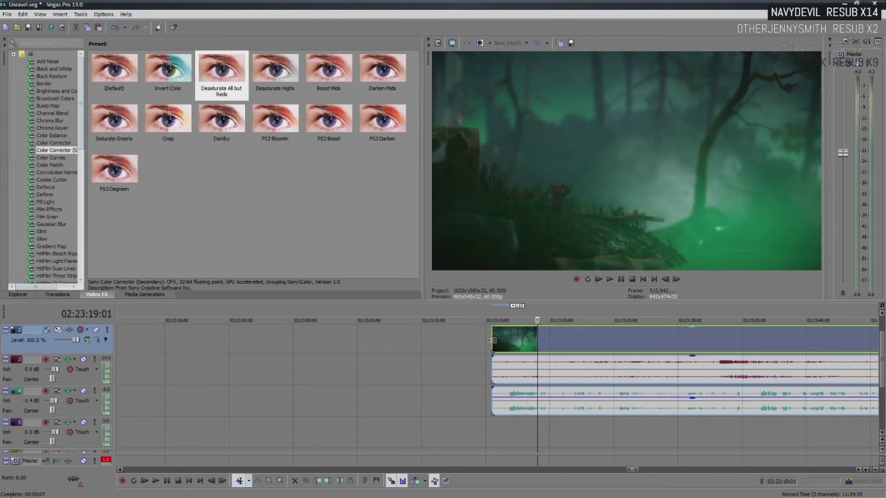
- Select the trimmed clip with both audio tracks and move it against the end of the desaturated clip at 02:22:45:14
{"action": "left_click", "coordinate": [560, 399]}
{"action": "scroll", "coordinate": [540, 379], "scroll_direction": "down", "scroll_amount": 2}
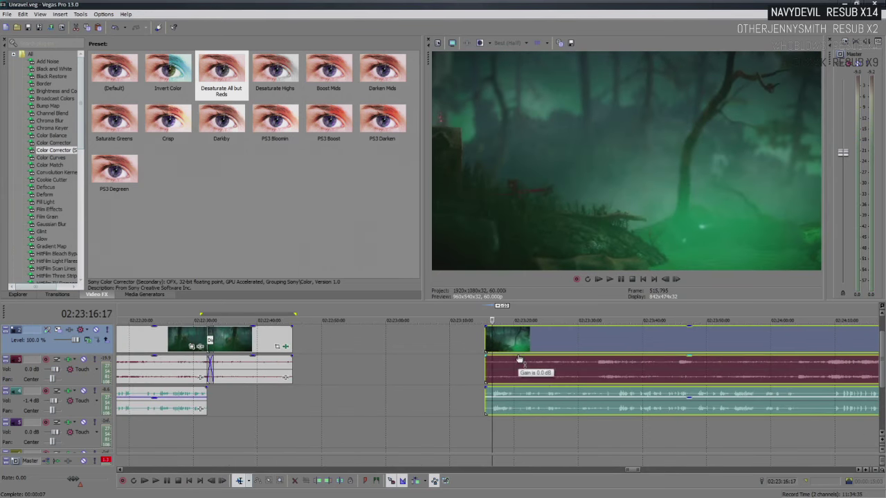
{"action": "scroll", "coordinate": [519, 360], "scroll_direction": "down", "scroll_amount": 2}
{"action": "left_click_drag", "start_coordinate": [519, 360], "coordinate": [422, 360]}
{"action": "scroll", "coordinate": [415, 346], "scroll_direction": "up", "scroll_amount": 6}
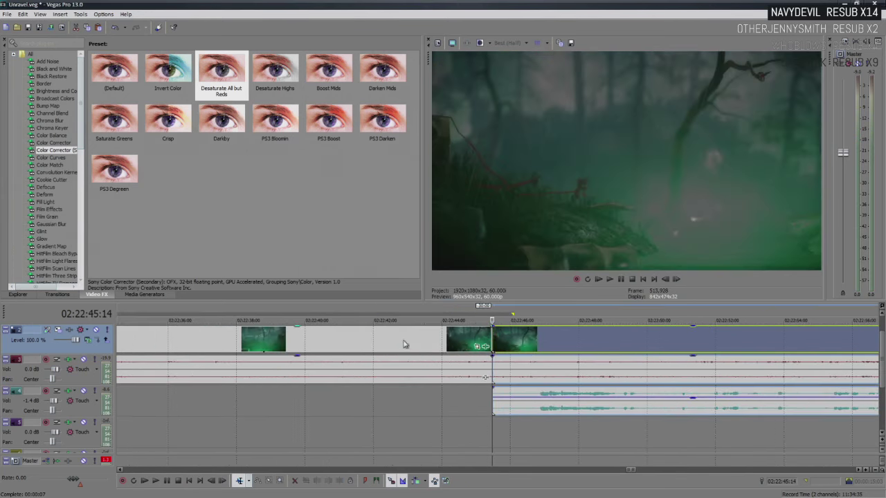
- Extend the moved clip's start over the end of the desaturated clip for a 1:11 crossfade and play back the transition
{"action": "left_click_drag", "start_coordinate": [545, 351], "coordinate": [451, 344]}
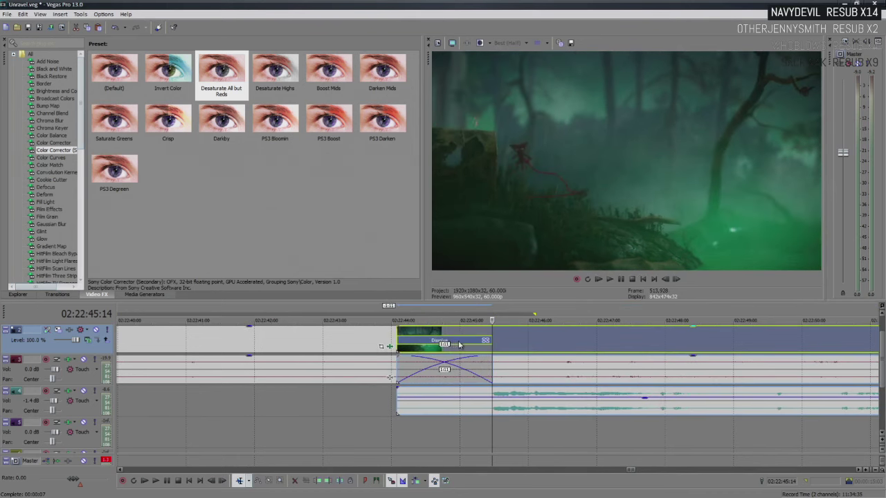
{"action": "scroll", "coordinate": [485, 349], "scroll_direction": "down", "scroll_amount": 4}
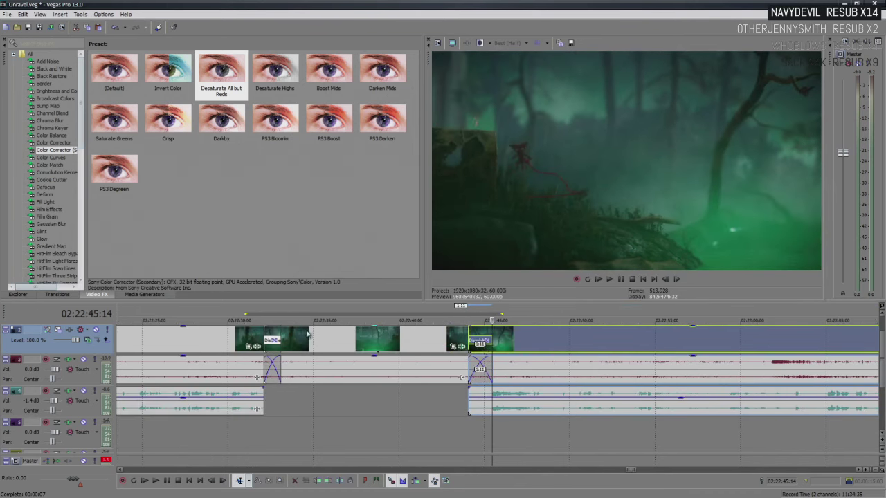
{"action": "left_click", "coordinate": [363, 337]}
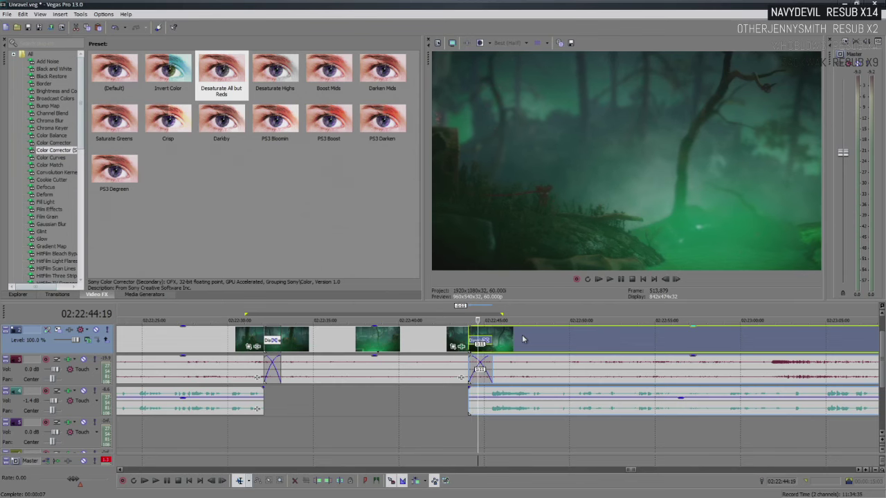
{"action": "key", "text": "space"}
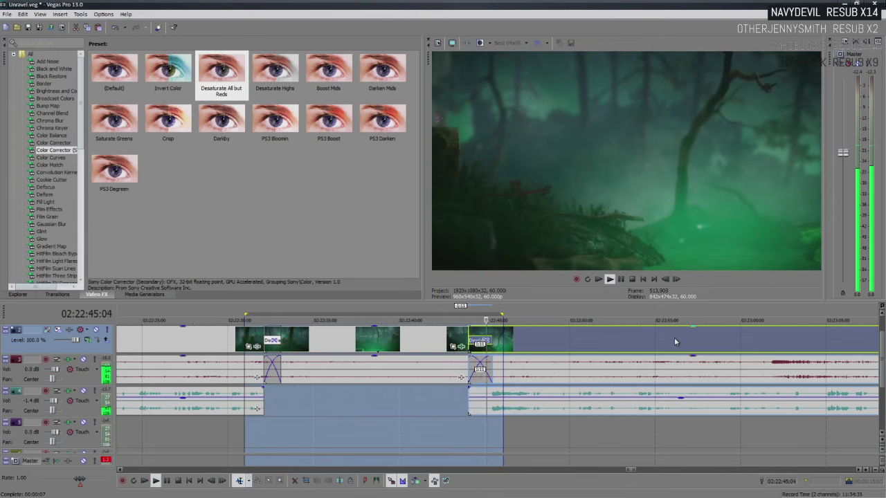
{"action": "key", "text": "space"}
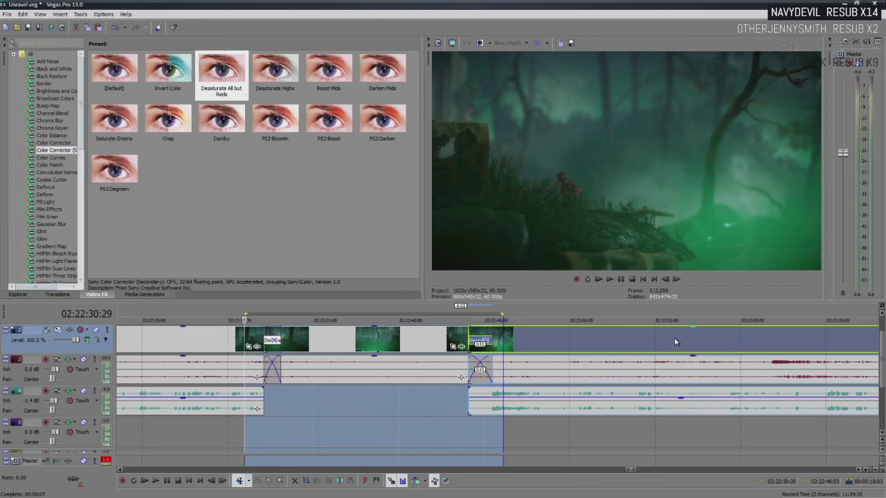
- Replay the transition out of the desaturated clip and shorten its crossfade to 0:16
{"action": "left_click", "coordinate": [464, 338]}
{"action": "key", "text": "space"}
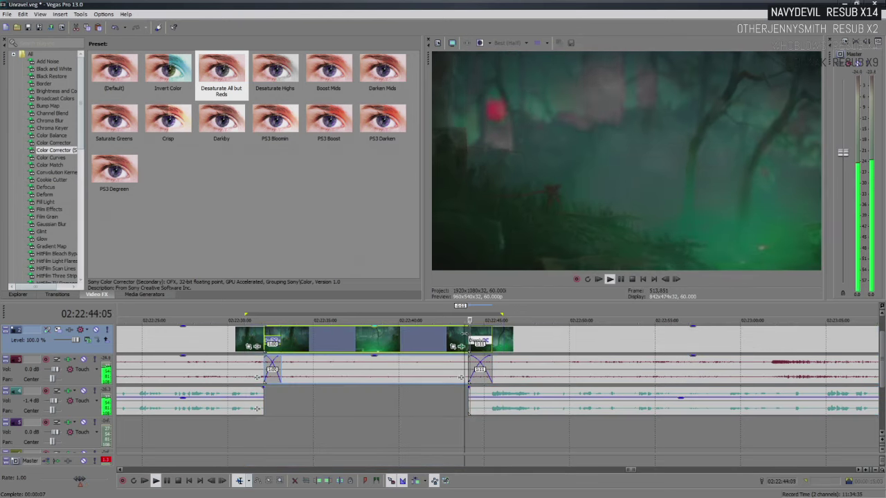
{"action": "key", "text": "Return"}
{"action": "scroll", "coordinate": [463, 334], "scroll_direction": "up", "scroll_amount": 4}
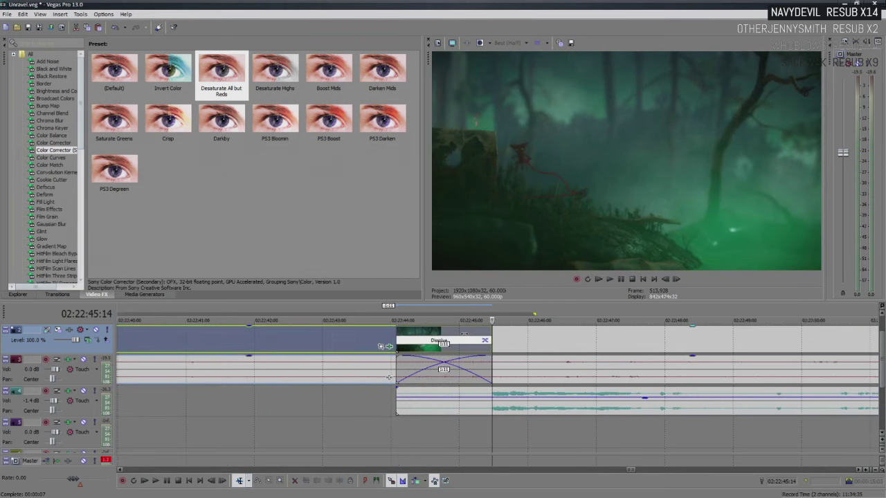
{"action": "left_click_drag", "start_coordinate": [389, 378], "coordinate": [444, 377]}
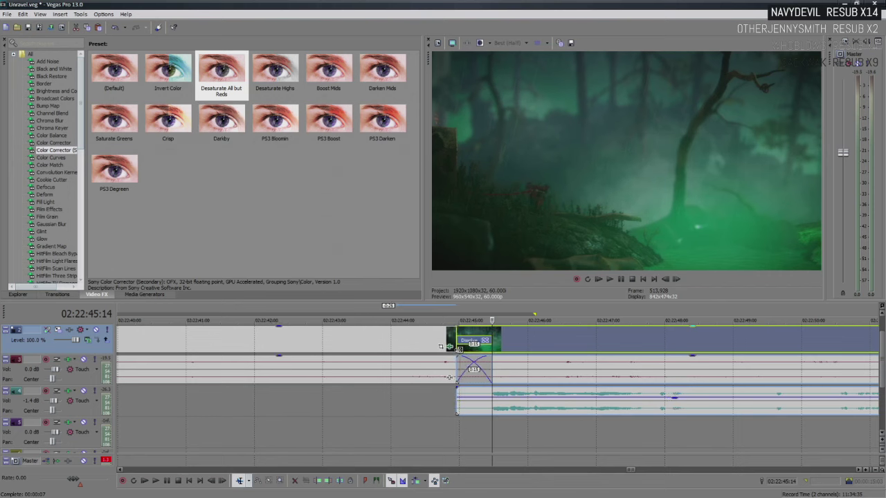
{"action": "left_click_drag", "start_coordinate": [449, 377], "coordinate": [450, 377]}
{"action": "scroll", "coordinate": [507, 354], "scroll_direction": "down", "scroll_amount": 5}
{"action": "key", "text": "j"}
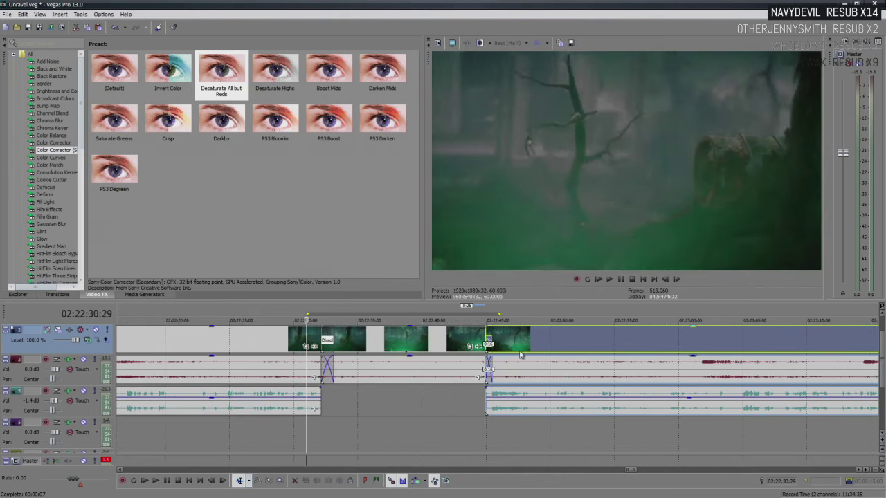
- Set a playback region from about 02:22:30:29 to 02:22:46:12 around the desaturated clip and play through both of its transitions
{"action": "key", "text": "space"}
{"action": "double_click", "coordinate": [476, 340]}
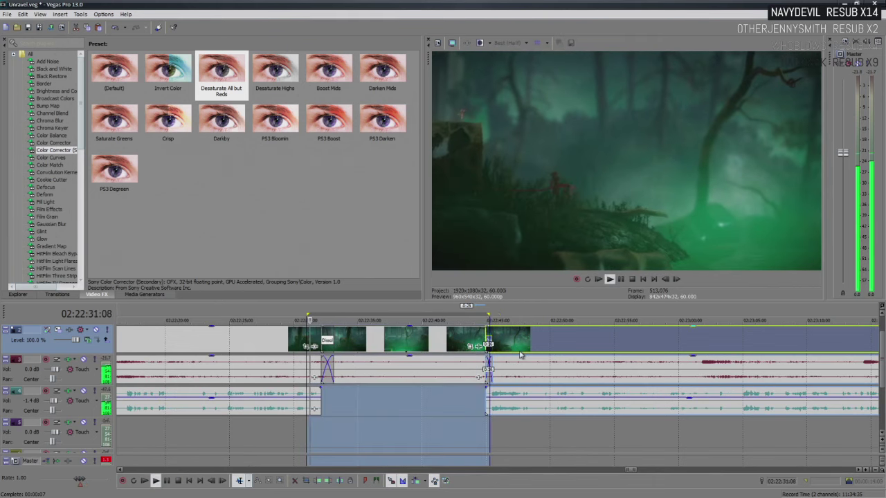
{"action": "key", "text": "space"}
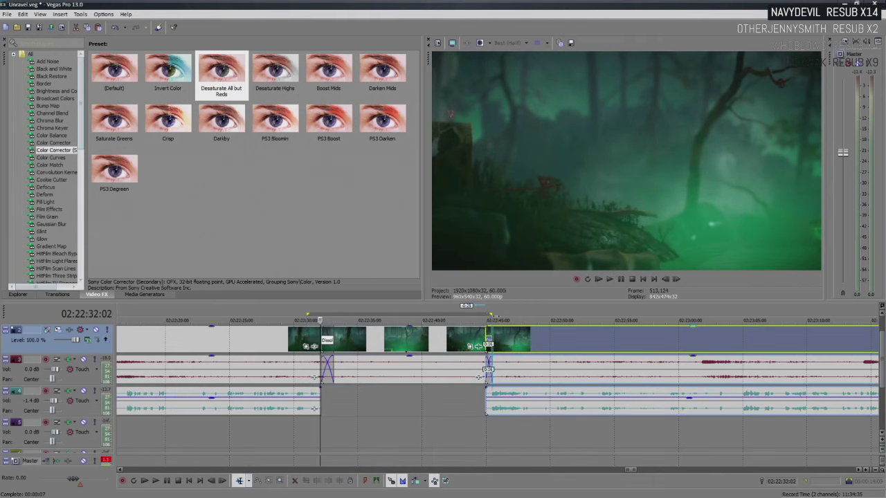
{"action": "mouse_move", "coordinate": [504, 377]}
{"action": "left_mouse_down"}
{"action": "mouse_move", "coordinate": [271, 377]}
{"action": "mouse_move", "coordinate": [307, 377]}
{"action": "left_mouse_up"}
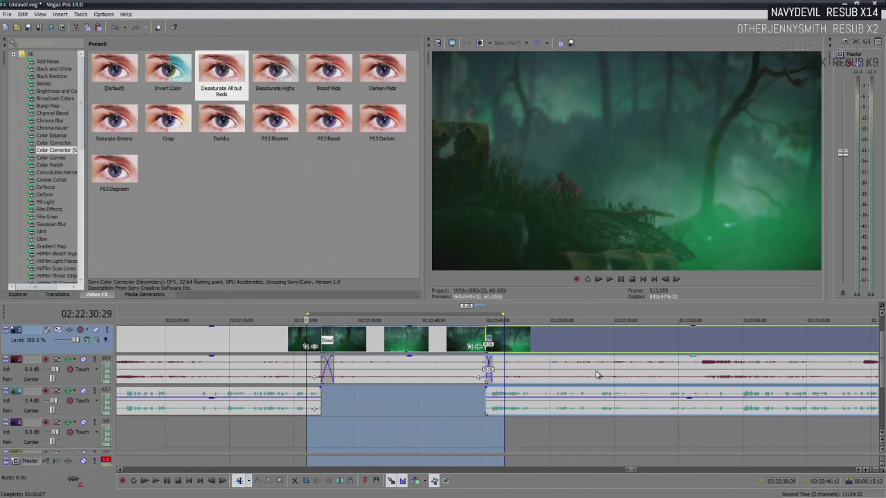
{"action": "key", "text": "space"}
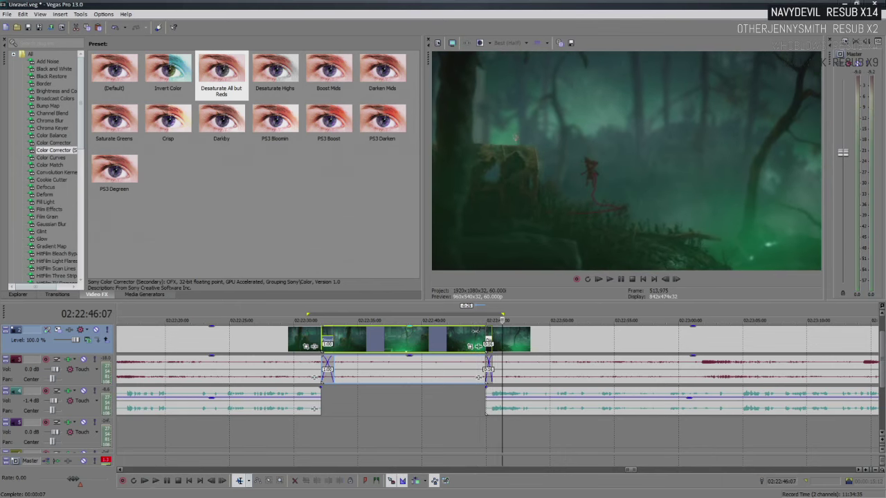
- Find an earlier cut point near 02:22:44:03 and trim the desaturated clip's end back to about 02:22:44:12
{"action": "scroll", "coordinate": [476, 335], "scroll_direction": "up", "scroll_amount": 4}
{"action": "left_click", "coordinate": [364, 336]}
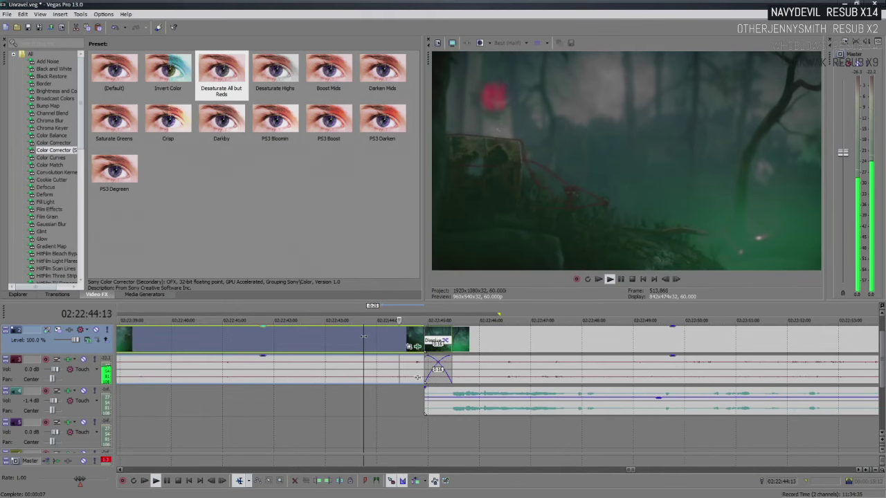
{"action": "left_click", "coordinate": [330, 339]}
{"action": "key", "text": "Return"}
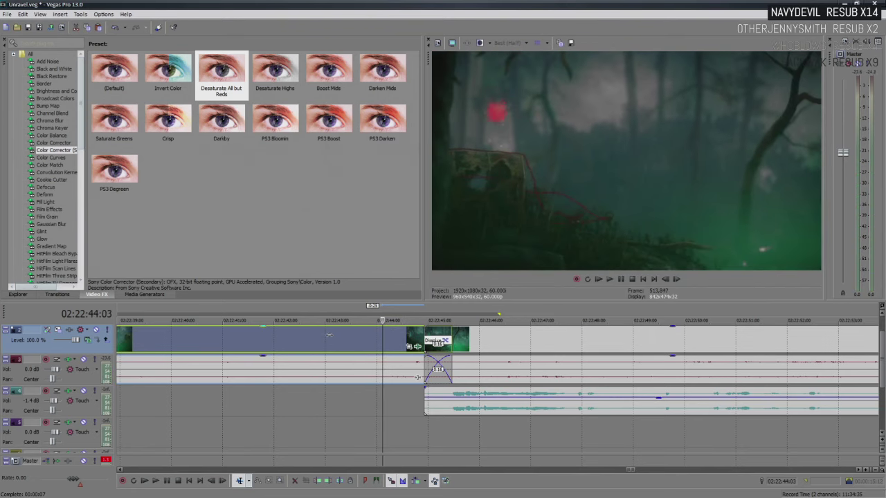
{"action": "left_click_drag", "start_coordinate": [417, 378], "coordinate": [398, 377]}
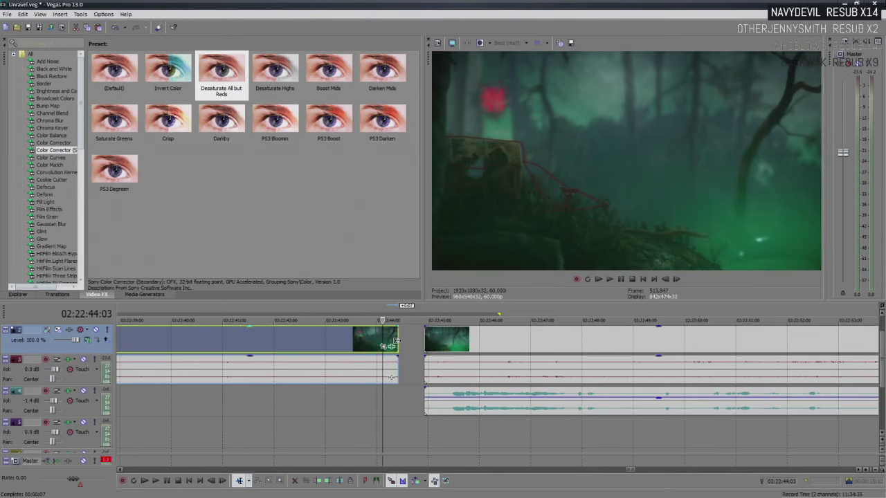
- Move the following clip with both audio tracks over the desaturated clip's end for a crossfade of about 0:14
{"action": "left_click", "coordinate": [436, 367]}
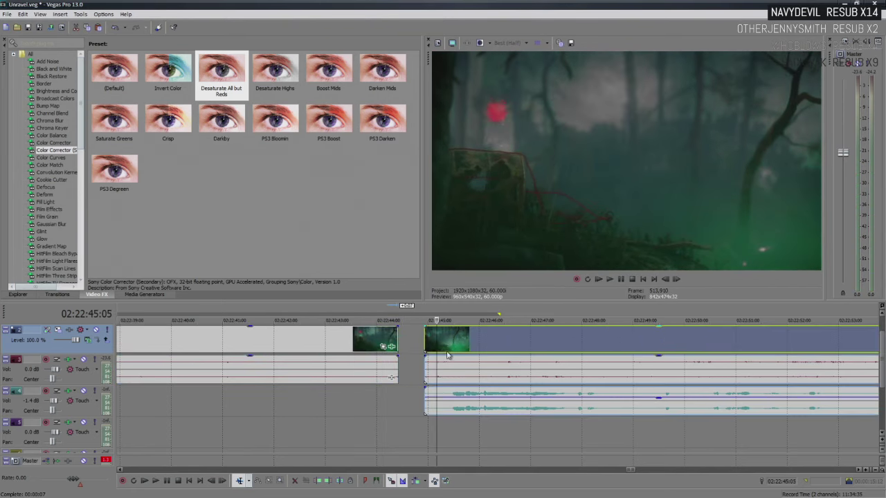
{"action": "left_click_drag", "start_coordinate": [457, 353], "coordinate": [402, 353]}
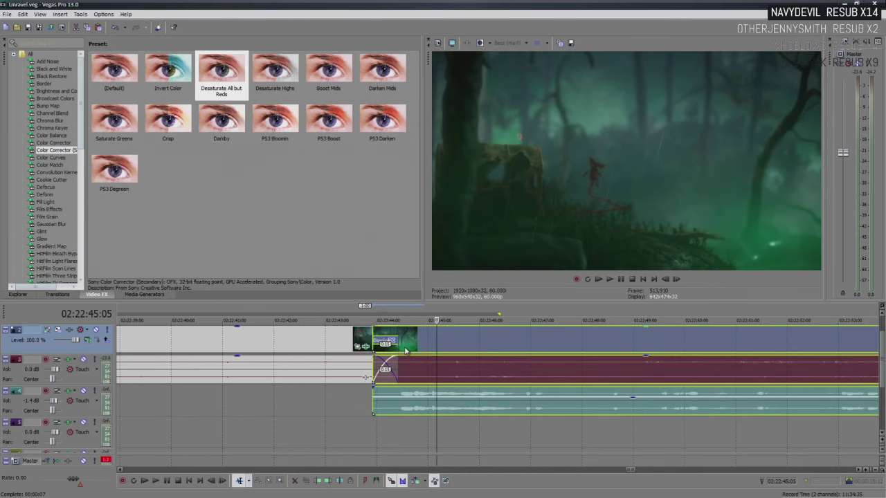
{"action": "scroll", "coordinate": [522, 353], "scroll_direction": "down", "scroll_amount": 3}
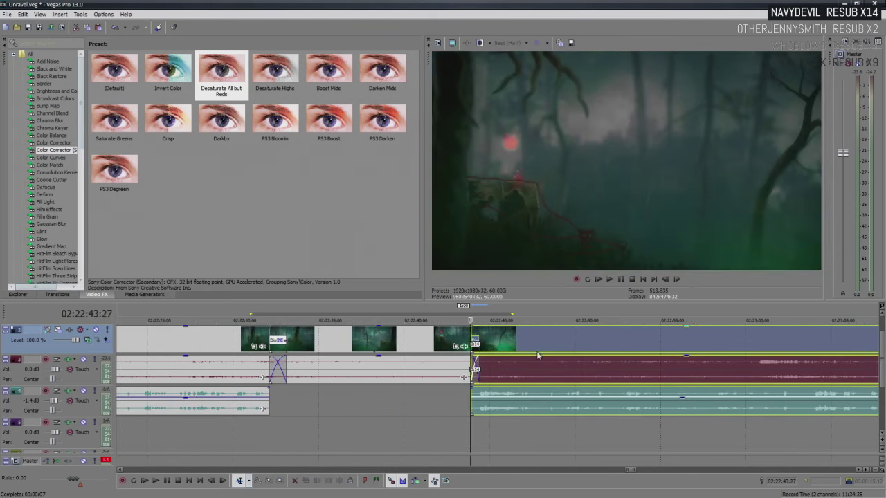
- Play back the desaturated clip through the 0:14 crossfade into the following clip
{"action": "key", "text": "space"}
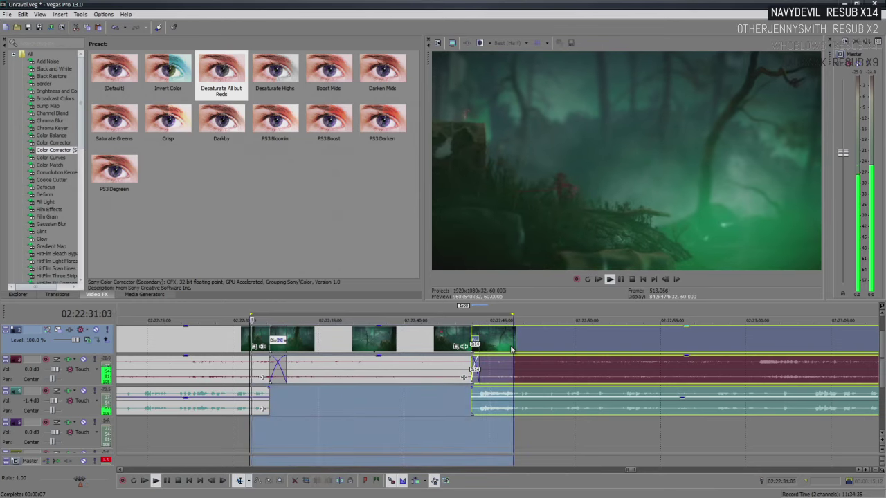
{"action": "left_click", "coordinate": [505, 347]}
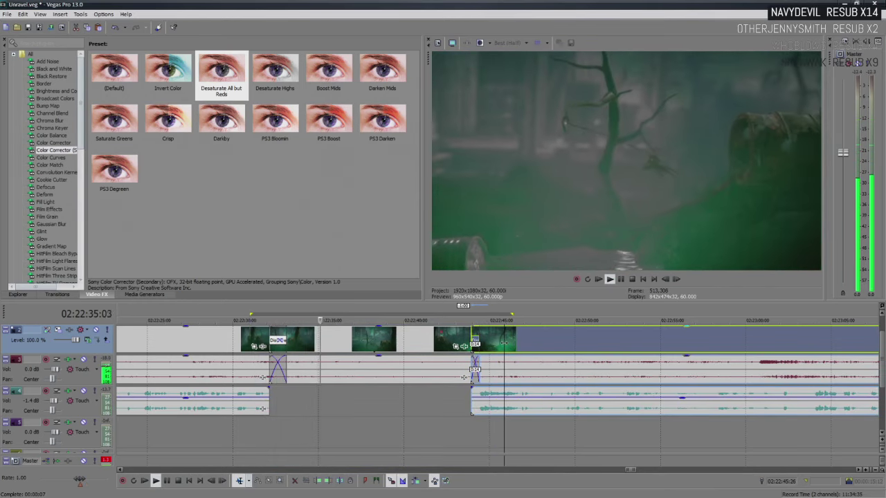
{"action": "left_click_drag", "start_coordinate": [476, 341], "coordinate": [484, 348]}
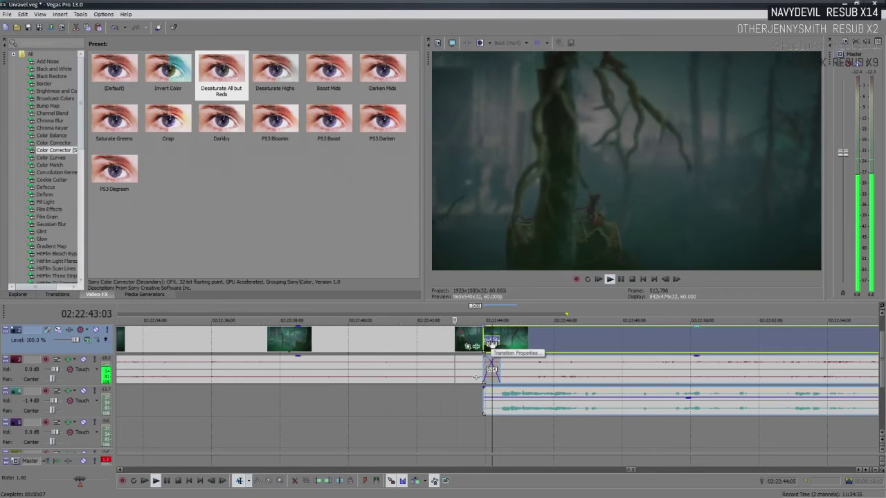
{"action": "key", "text": "Return"}
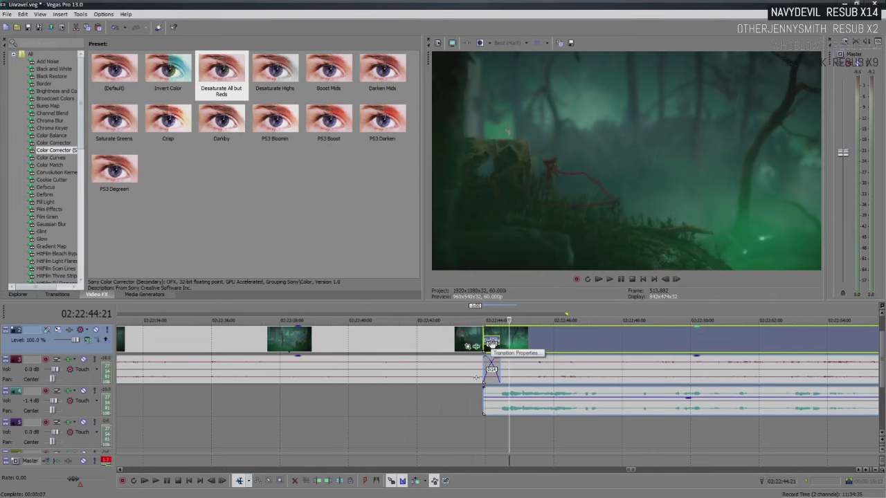
- Trim the desaturated clip's end to about 02:22:43:20 and move the following clip over it for a crossfade of about 0:19
{"action": "left_click", "coordinate": [430, 341]}
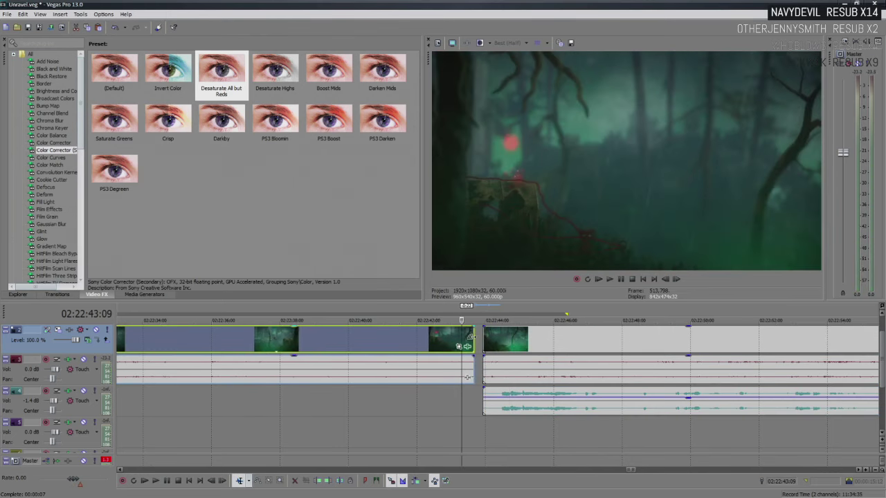
{"action": "left_click_drag", "start_coordinate": [519, 343], "coordinate": [488, 351]}
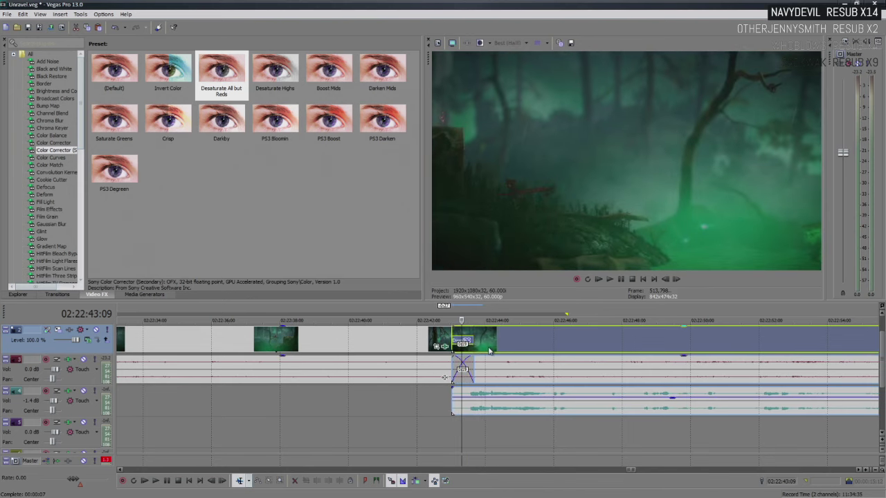
- Change the type of the dissolve transition out of the desaturated clip to Additive dissolve
{"action": "left_click", "coordinate": [467, 344]}
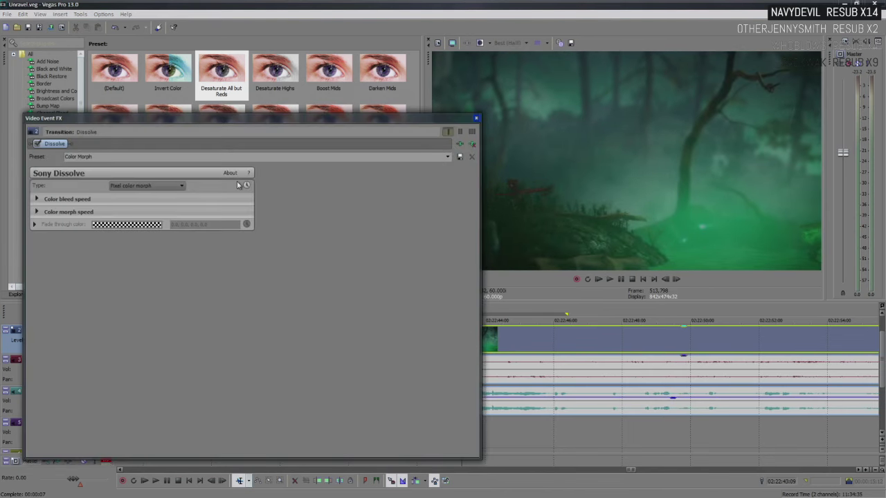
{"action": "left_click", "coordinate": [145, 186]}
{"action": "left_click", "coordinate": [135, 196]}
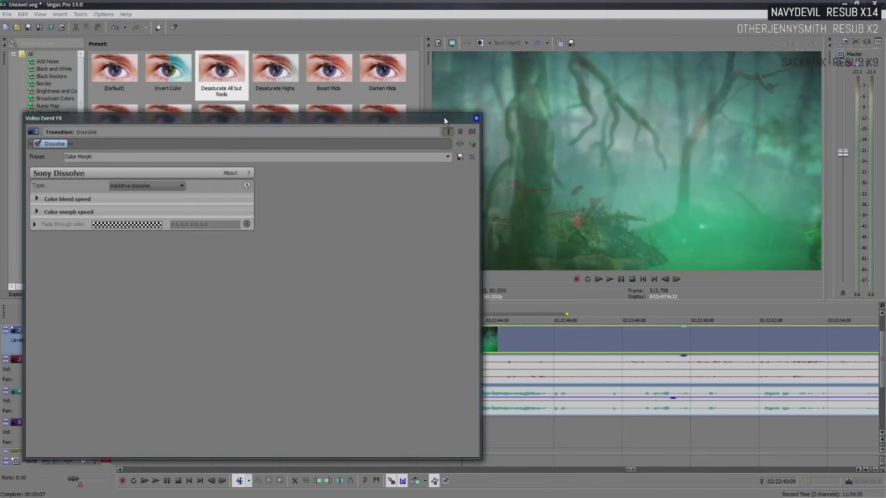
{"action": "left_click", "coordinate": [476, 118]}
- Replay the additive dissolve between the desaturated clip and the following clip several times, the last time from 02:22:42:06
{"action": "scroll", "coordinate": [506, 341], "scroll_direction": "down", "scroll_amount": 2}
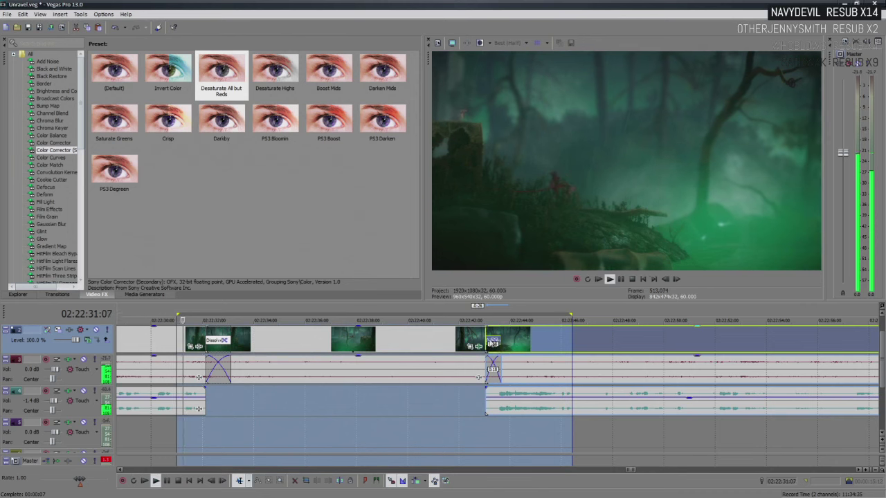
{"action": "left_click", "coordinate": [486, 342]}
{"action": "left_click", "coordinate": [438, 340]}
{"action": "key", "text": "space"}
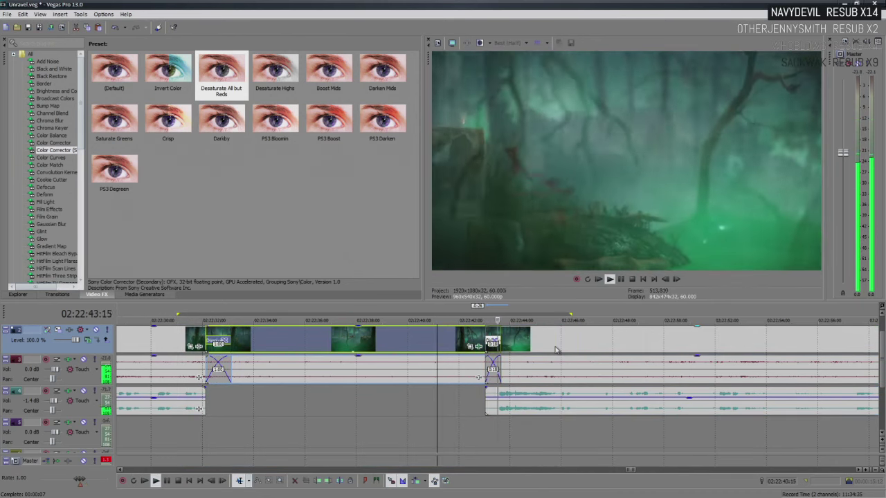
{"action": "key", "text": "space"}
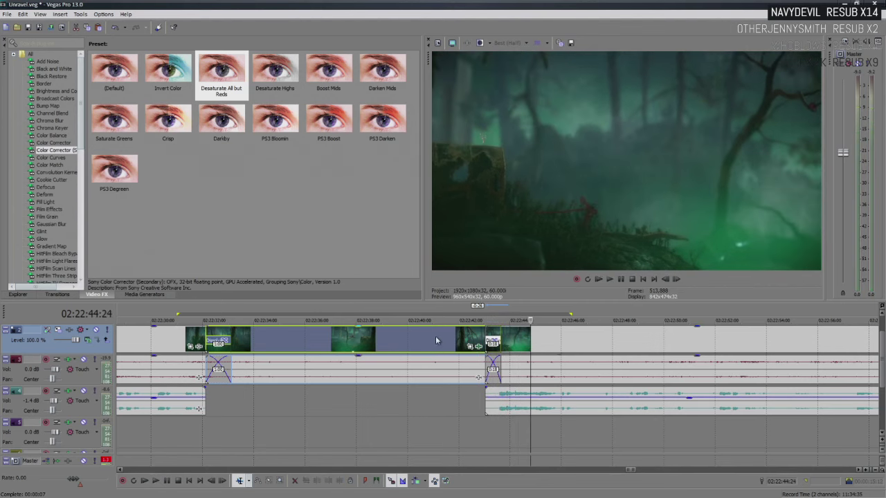
{"action": "key", "text": "space"}
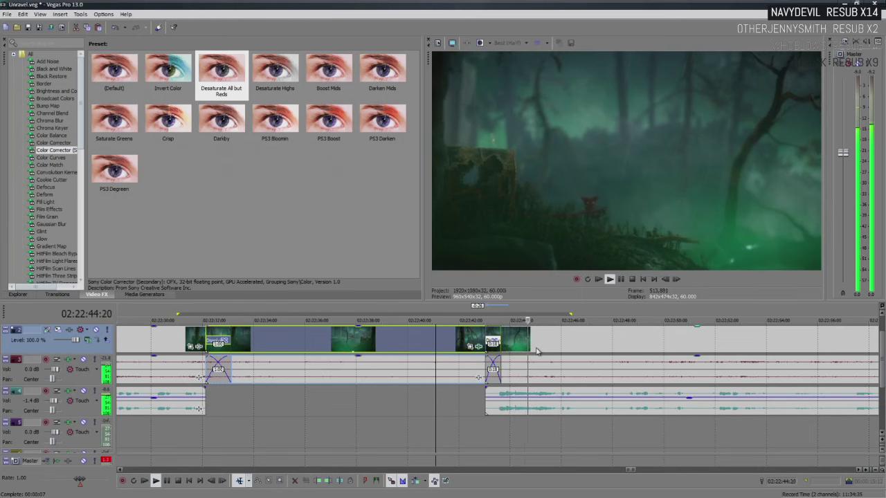
{"action": "key", "text": "space"}
{"action": "left_click", "coordinate": [465, 339]}
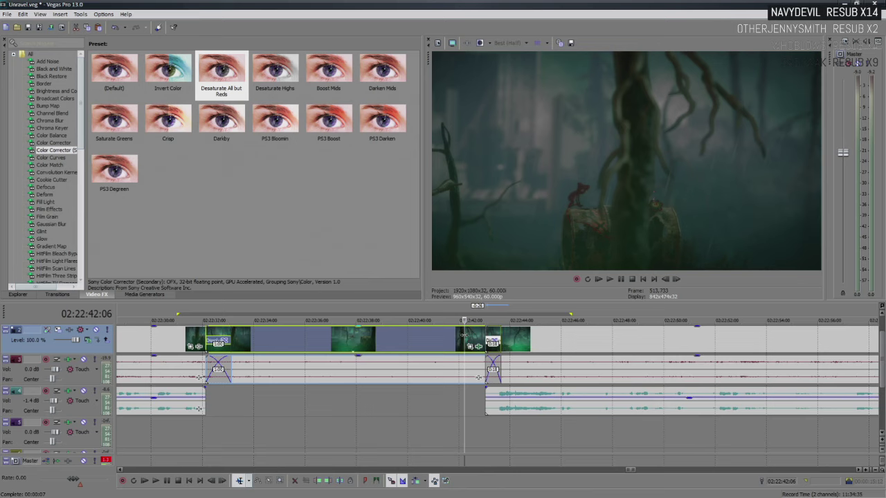
{"action": "key", "text": "space"}
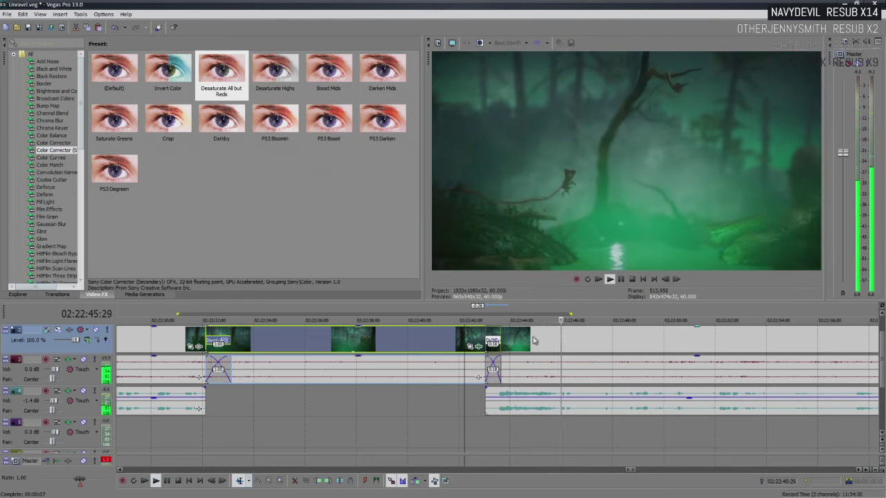
- Continue playing the following clip to about 02:23:56 to review the gameplay after the transition
{"action": "scroll", "coordinate": [533, 339], "scroll_direction": "down", "scroll_amount": 5}
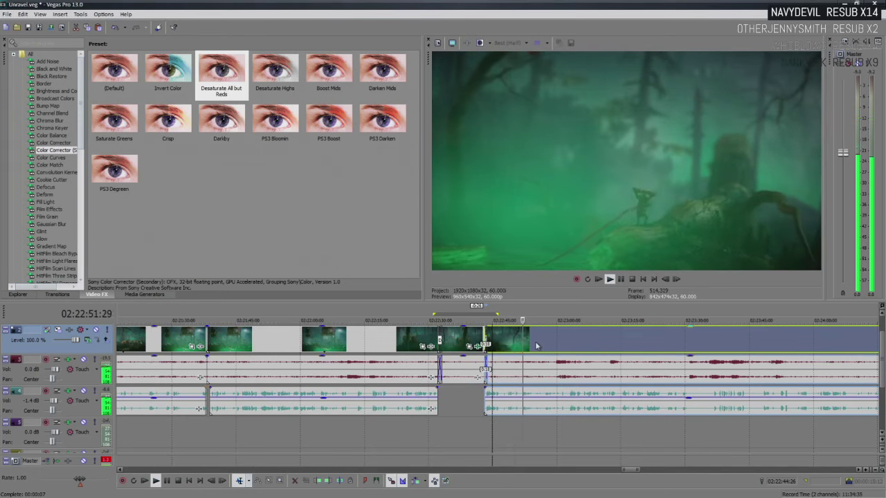
{"action": "scroll", "coordinate": [535, 341], "scroll_direction": "down", "scroll_amount": 3}
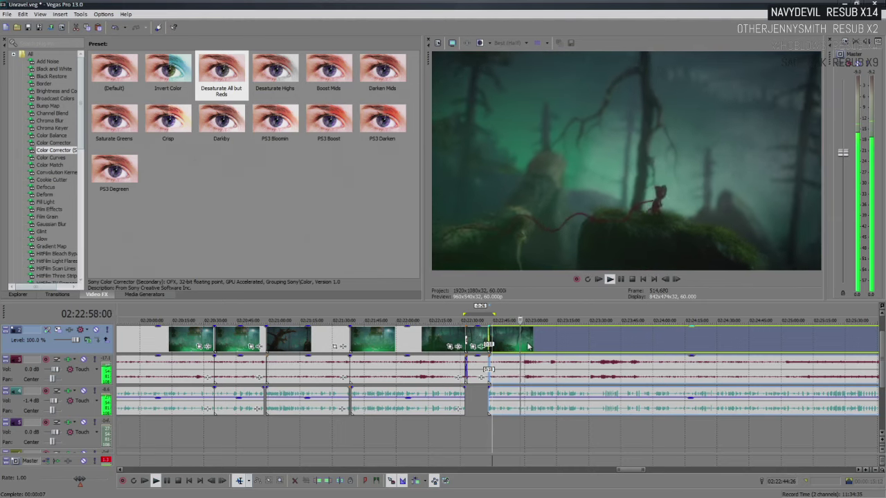
{"action": "scroll", "coordinate": [529, 346], "scroll_direction": "down", "scroll_amount": 3}
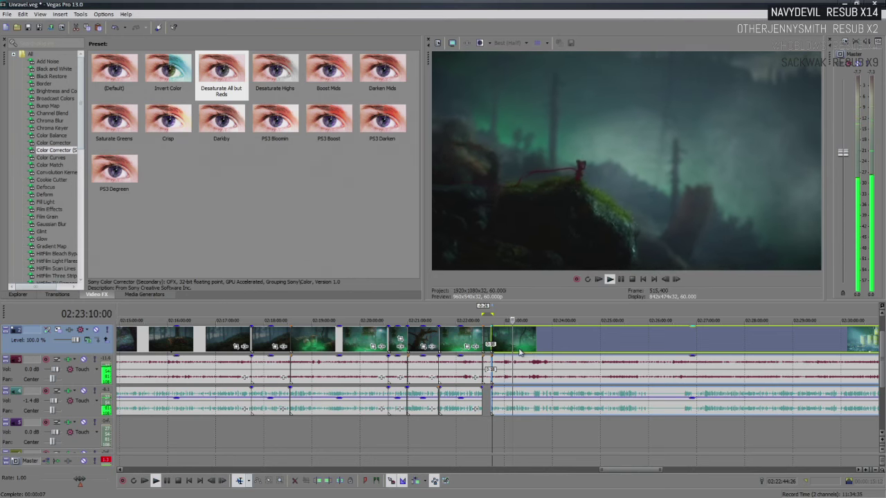
{"action": "scroll", "coordinate": [546, 369], "scroll_direction": "down", "scroll_amount": 2}
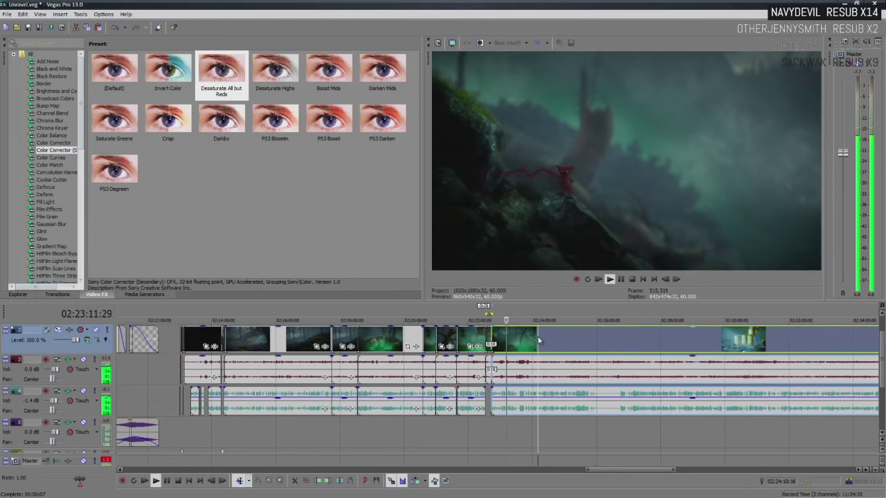
{"action": "scroll", "coordinate": [539, 340], "scroll_direction": "up", "scroll_amount": 3}
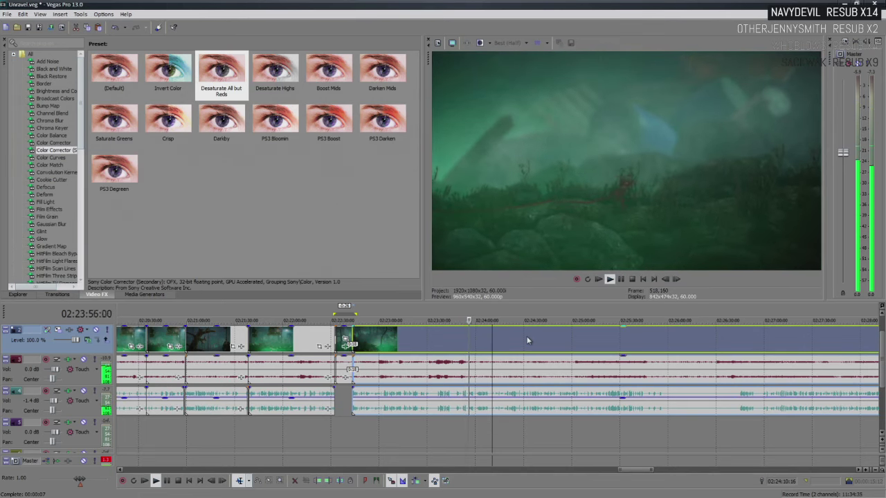
{"action": "key", "text": "space"}
- Play back the end of the following clip from 02:38:24:22 and return to its crossfade at 02:22:43:01
{"action": "scroll", "coordinate": [575, 368], "scroll_direction": "down", "scroll_amount": 5}
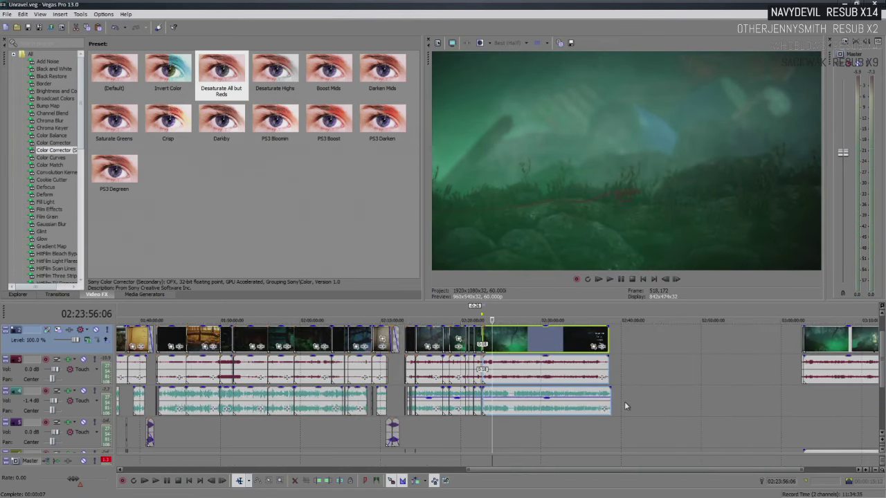
{"action": "left_click", "coordinate": [843, 398]}
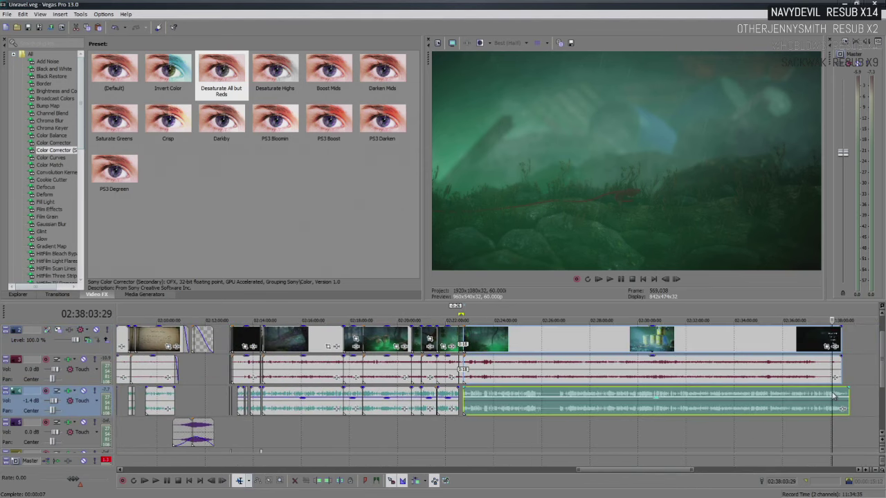
{"action": "scroll", "coordinate": [654, 409], "scroll_direction": "up", "scroll_amount": 5}
{"action": "scroll", "coordinate": [553, 399], "scroll_direction": "up", "scroll_amount": 3}
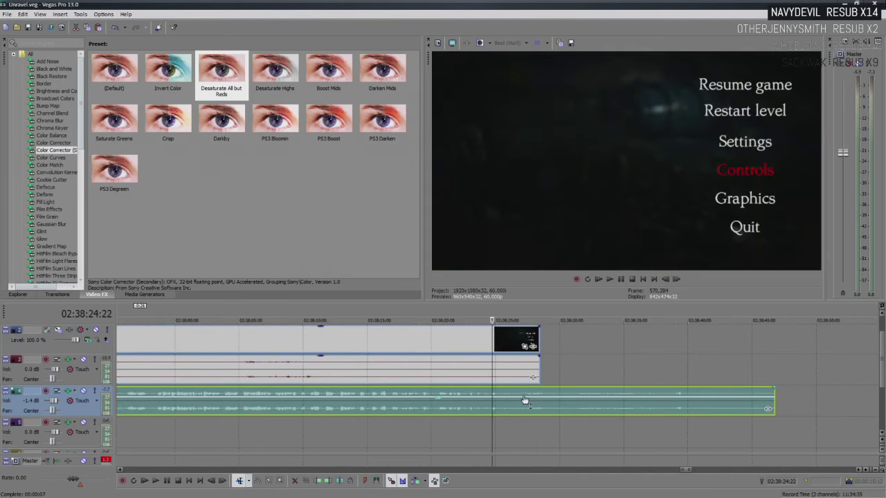
{"action": "key", "text": "space"}
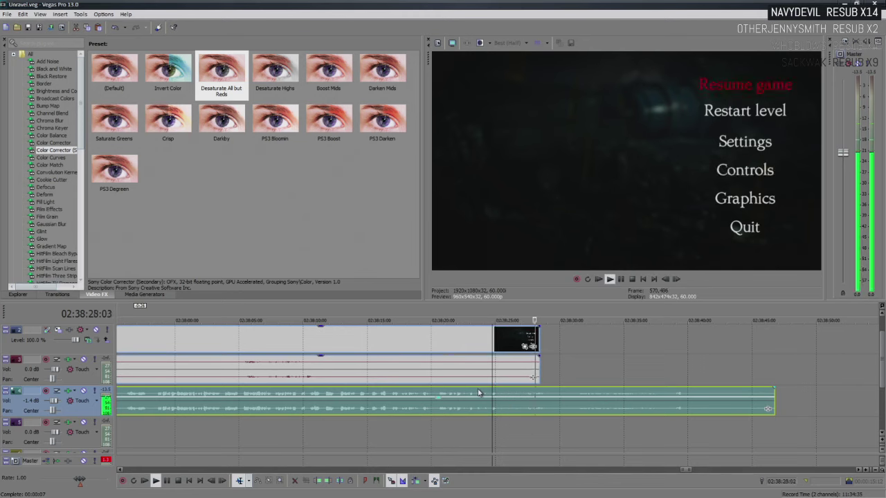
{"action": "key", "text": "Return"}
{"action": "scroll", "coordinate": [466, 389], "scroll_direction": "down", "scroll_amount": 10}
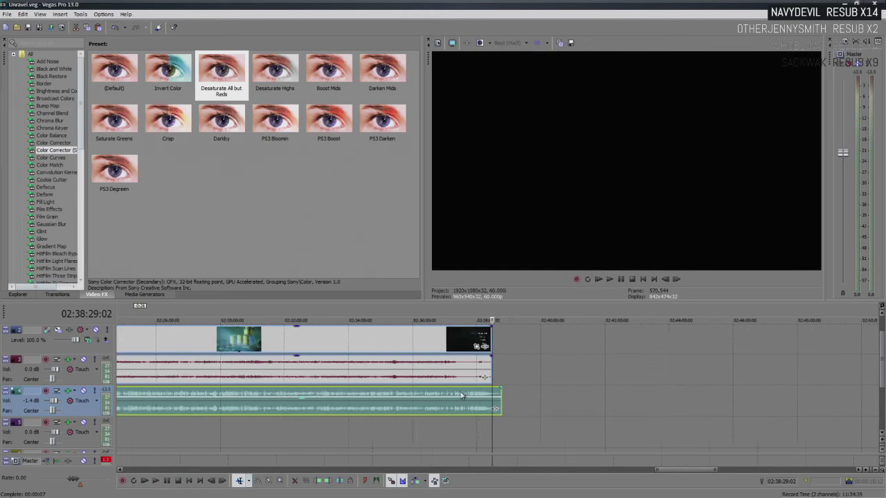
{"action": "left_click", "coordinate": [245, 368]}
{"action": "scroll", "coordinate": [490, 396], "scroll_direction": "up", "scroll_amount": 8}
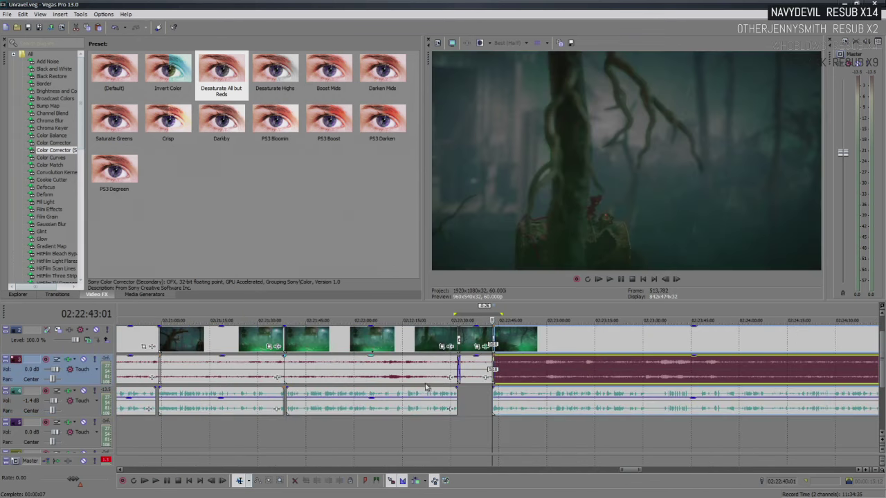
- Skim the following gameplay clip around 02:23:31 and play it from 02:23:48:05
{"action": "scroll", "coordinate": [509, 411], "scroll_direction": "down", "scroll_amount": 4}
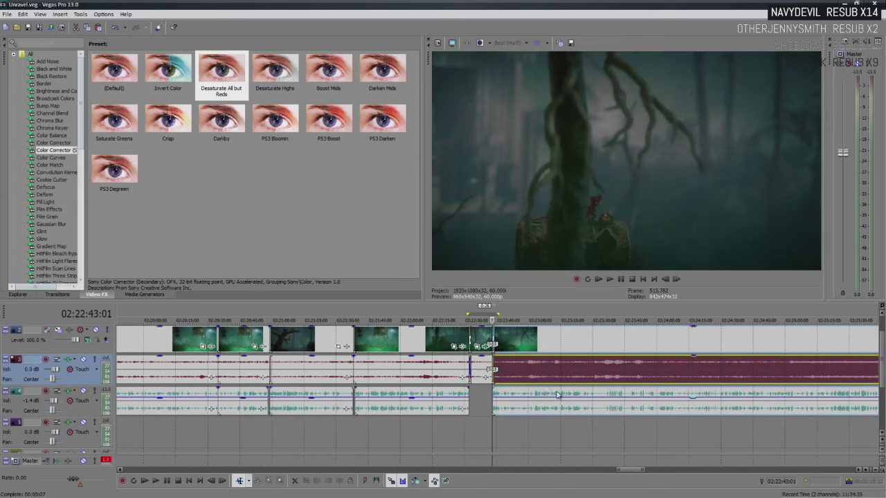
{"action": "left_click", "coordinate": [583, 378]}
{"action": "left_click", "coordinate": [596, 374]}
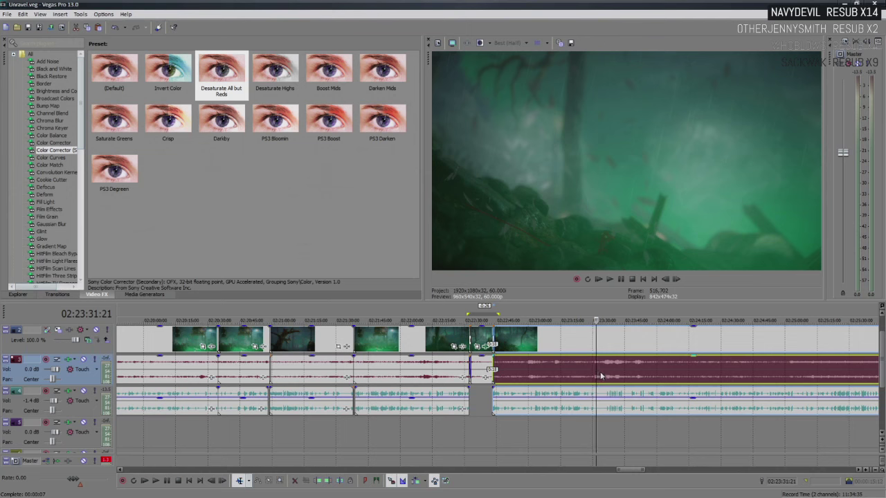
{"action": "left_click", "coordinate": [626, 373]}
{"action": "scroll", "coordinate": [625, 377], "scroll_direction": "up", "scroll_amount": 4}
{"action": "left_click", "coordinate": [521, 373]}
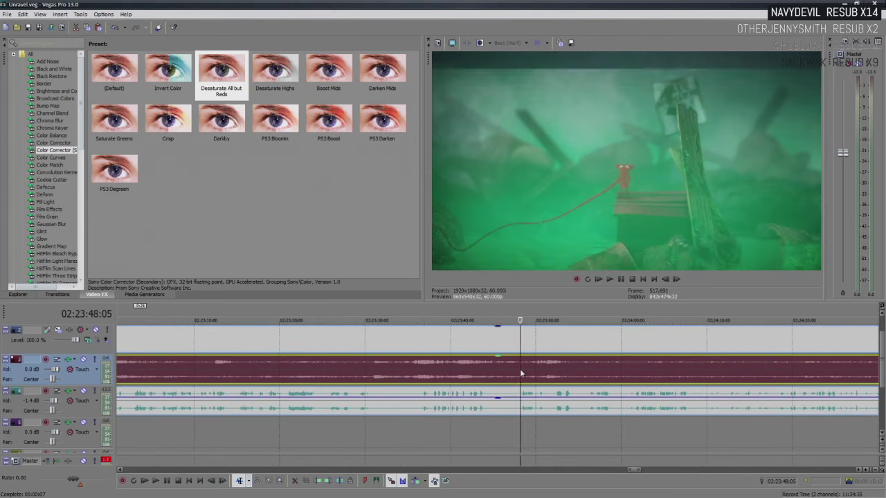
{"action": "key", "text": "space"}
{"action": "scroll", "coordinate": [520, 370], "scroll_direction": "up", "scroll_amount": 3}
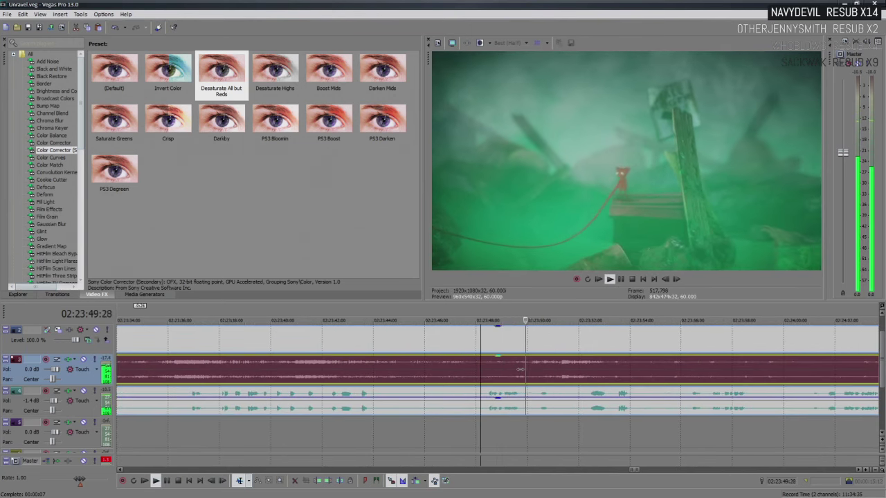
- Isolate the voice audio between 02:23:51:17 and 02:23:54:10, slide it earlier into a short crossfade, and replay from 02:23:50:14
{"action": "left_click", "coordinate": [568, 409]}
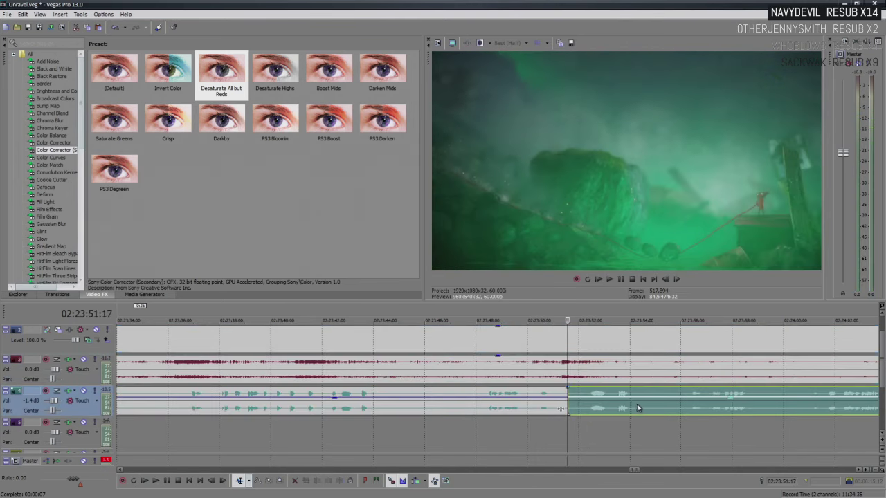
{"action": "left_click_drag", "start_coordinate": [600, 409], "coordinate": [589, 409]}
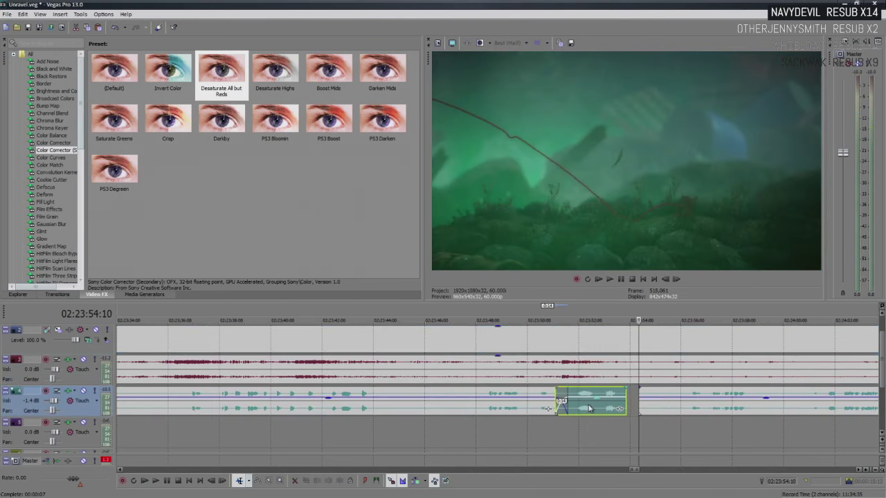
{"action": "left_click", "coordinate": [540, 394]}
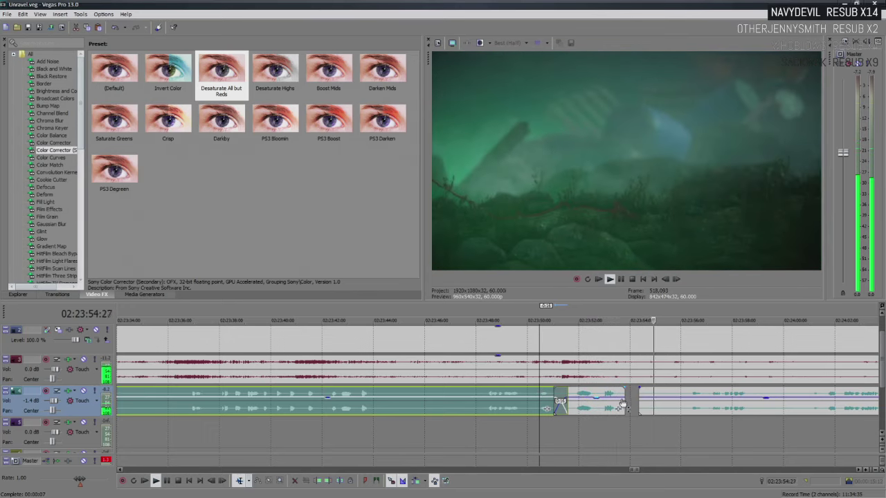
- Trim the end of the shifted voice piece back to about 02:23:53 and replay from about 02:23:48
{"action": "left_click_drag", "start_coordinate": [622, 393], "coordinate": [596, 392]}
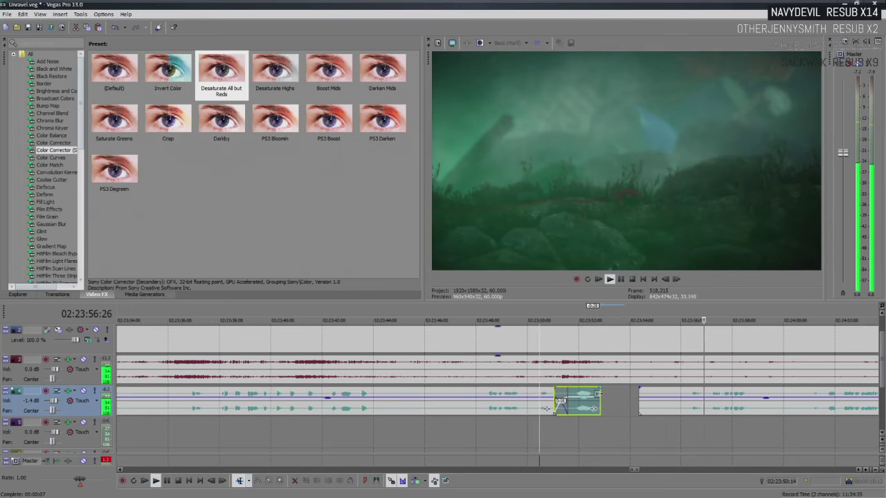
{"action": "scroll", "coordinate": [613, 404], "scroll_direction": "down", "scroll_amount": 2}
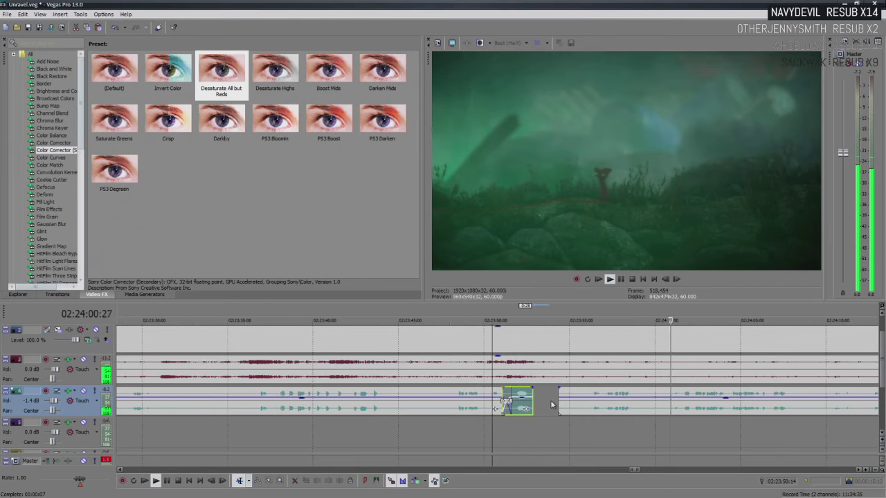
{"action": "left_click", "coordinate": [456, 396]}
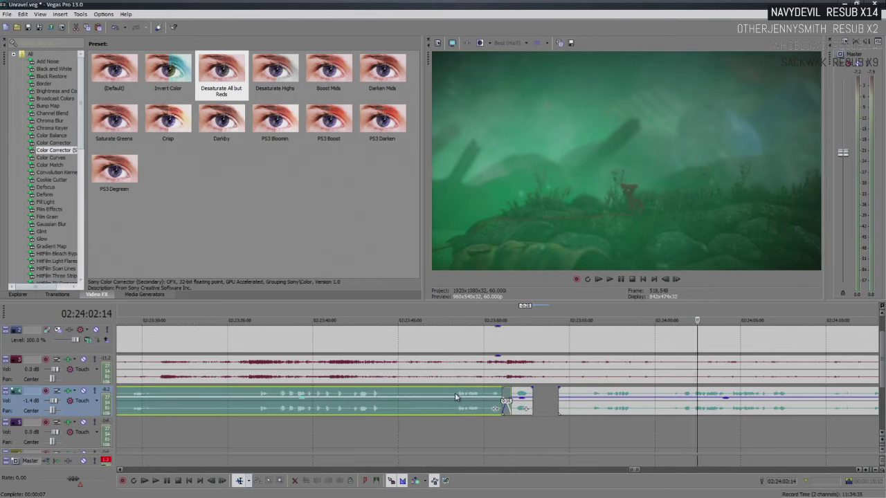
{"action": "left_click", "coordinate": [455, 396]}
{"action": "key", "text": "space"}
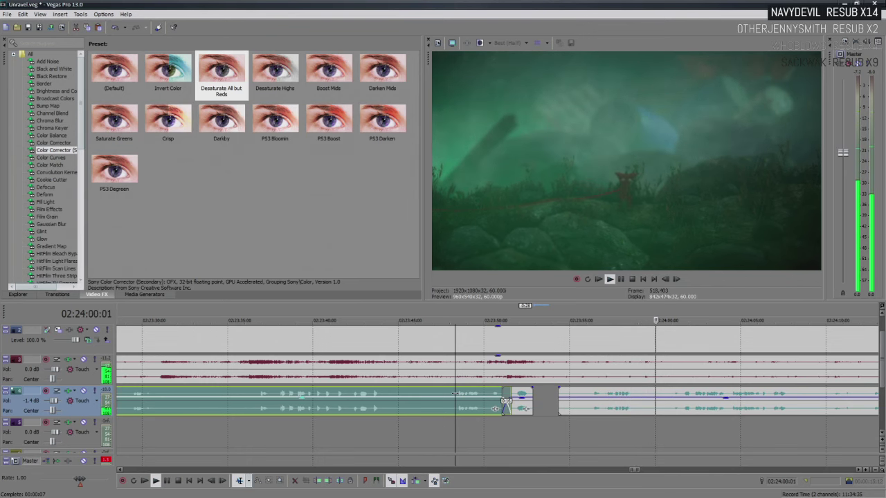
- Split the voice audio at 02:23:56:09 and just before 02:23:57:00, and lower the gain of the piece between the cuts
{"action": "left_click", "coordinate": [606, 396]}
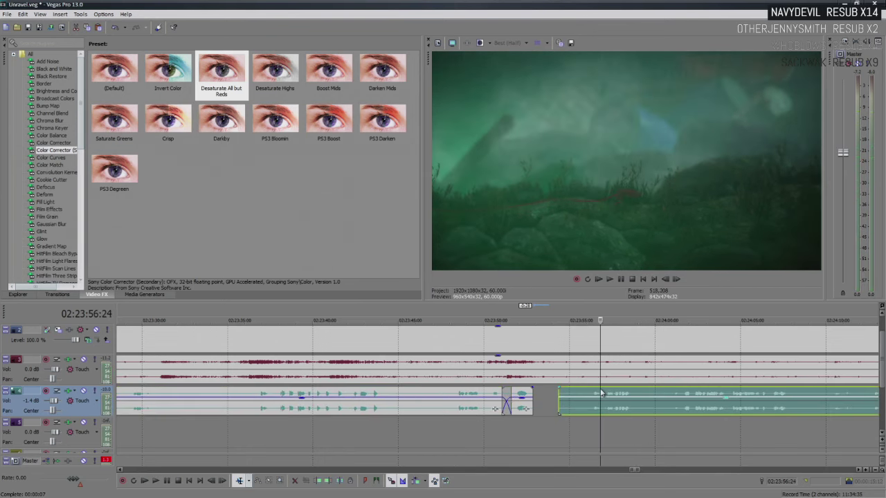
{"action": "scroll", "coordinate": [448, 397], "scroll_direction": "up", "scroll_amount": 5}
{"action": "left_click", "coordinate": [448, 398]}
{"action": "key", "text": "space"}
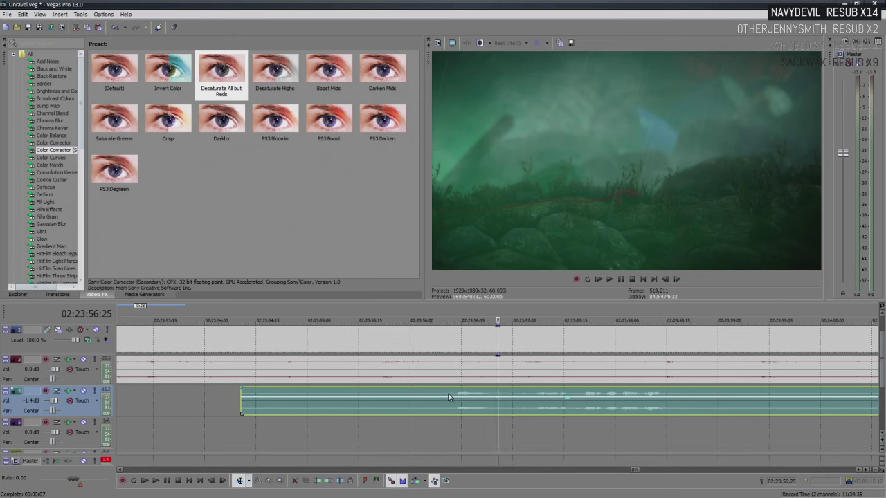
{"action": "key", "text": "Return"}
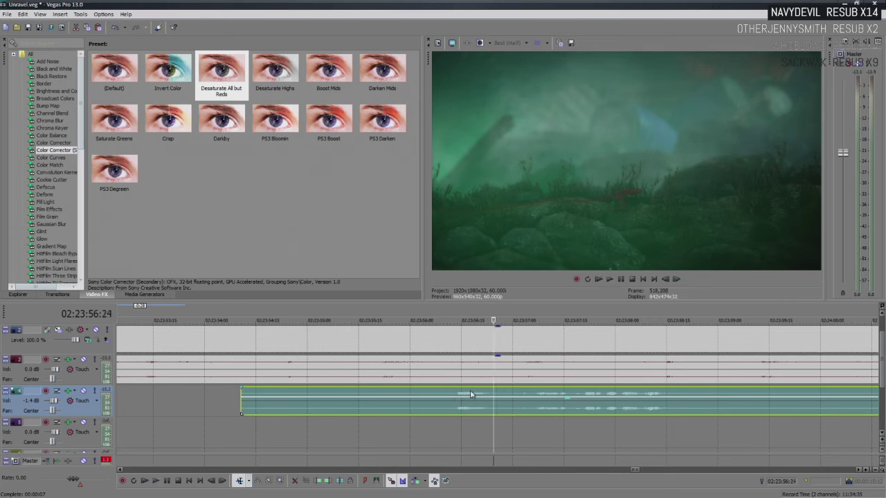
{"action": "left_click", "coordinate": [508, 393]}
{"action": "key", "text": "s"}
{"action": "left_click", "coordinate": [443, 398]}
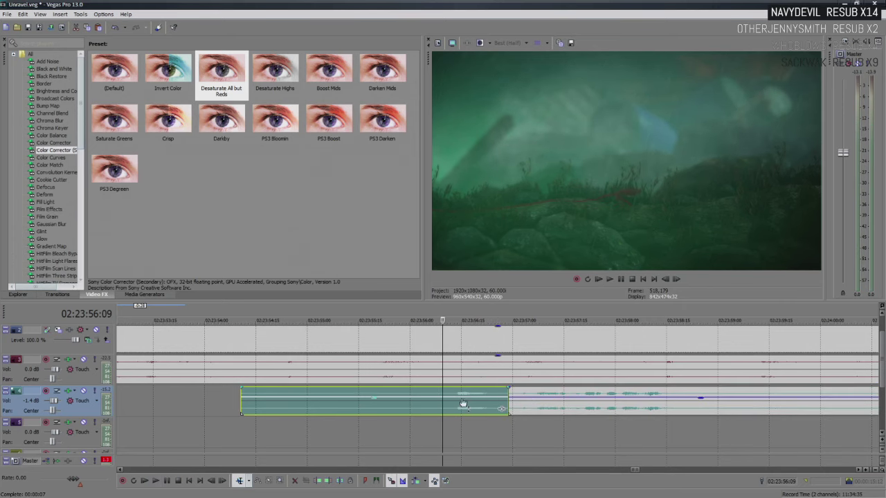
{"action": "key", "text": "s"}
{"action": "left_click", "coordinate": [413, 396]}
{"action": "key", "text": "space"}
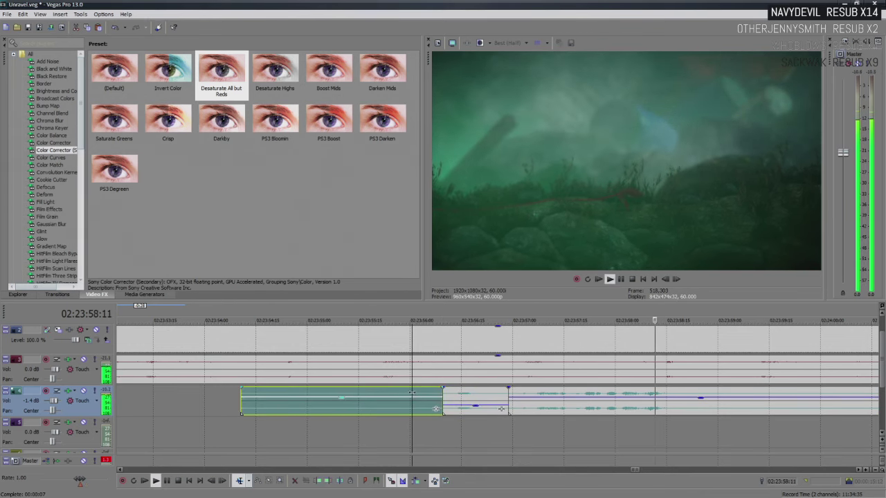
- Split the voice audio at about 02:24:00:22 and at 02:24:01:19, and lower the gain of the piece between the cuts
{"action": "scroll", "coordinate": [436, 409], "scroll_direction": "down", "scroll_amount": 5}
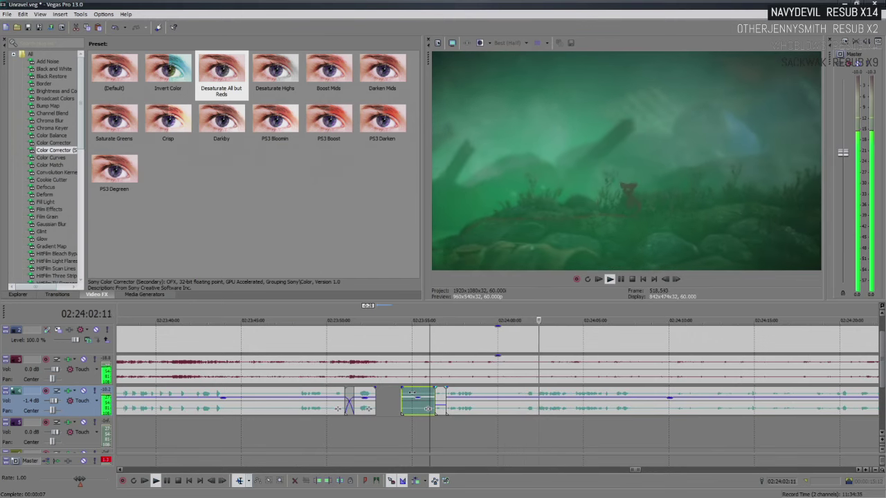
{"action": "left_click", "coordinate": [511, 396]}
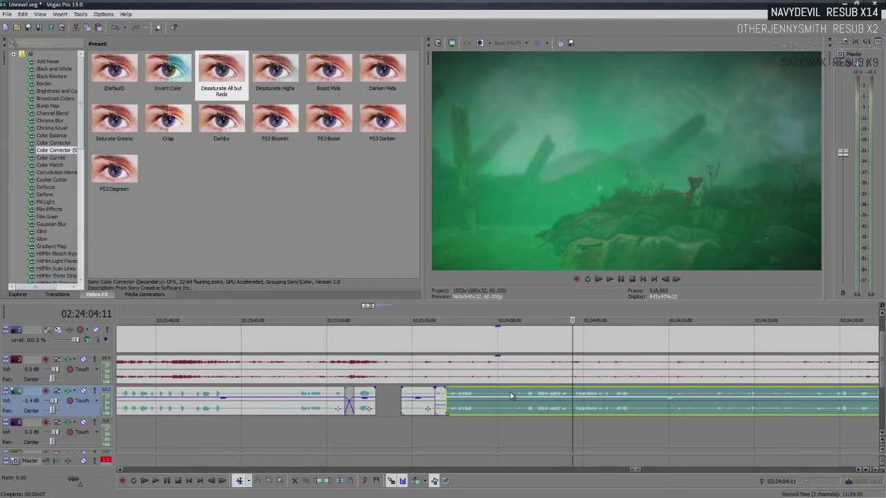
{"action": "key", "text": "space"}
{"action": "key", "text": "s"}
{"action": "scroll", "coordinate": [564, 401], "scroll_direction": "up", "scroll_amount": 5}
{"action": "left_click", "coordinate": [587, 396]}
{"action": "key", "text": "s"}
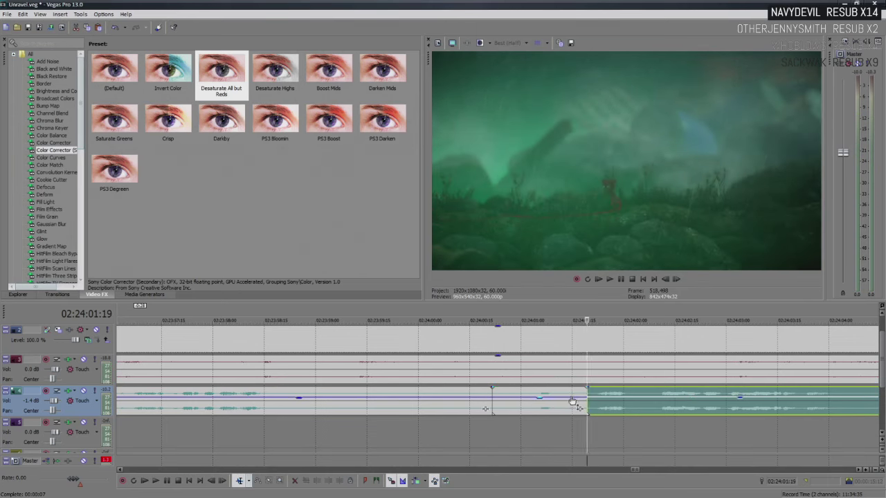
{"action": "left_click", "coordinate": [542, 404]}
{"action": "key", "text": "Delete"}
{"action": "key", "text": "space"}
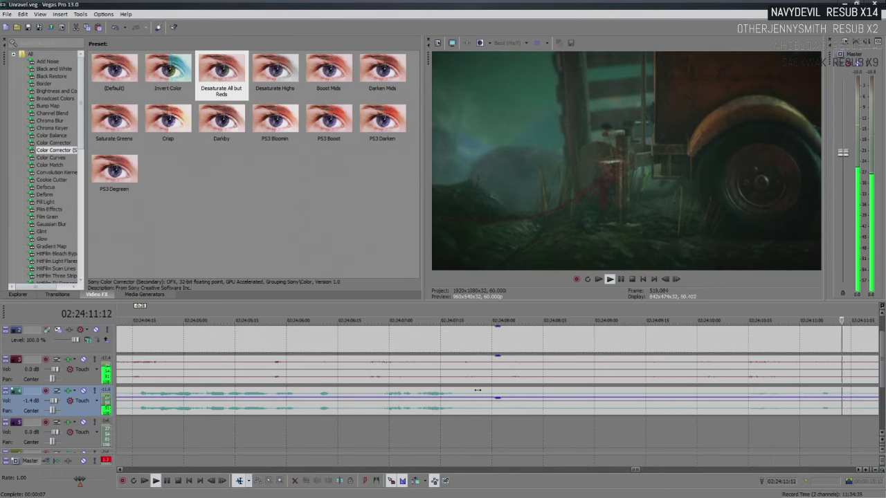
- Pull the game audio clip's gain down to silence and listen to the voice audio alone from about 02:24:08
{"action": "scroll", "coordinate": [477, 391], "scroll_direction": "down", "scroll_amount": 3}
{"action": "key", "text": "space"}
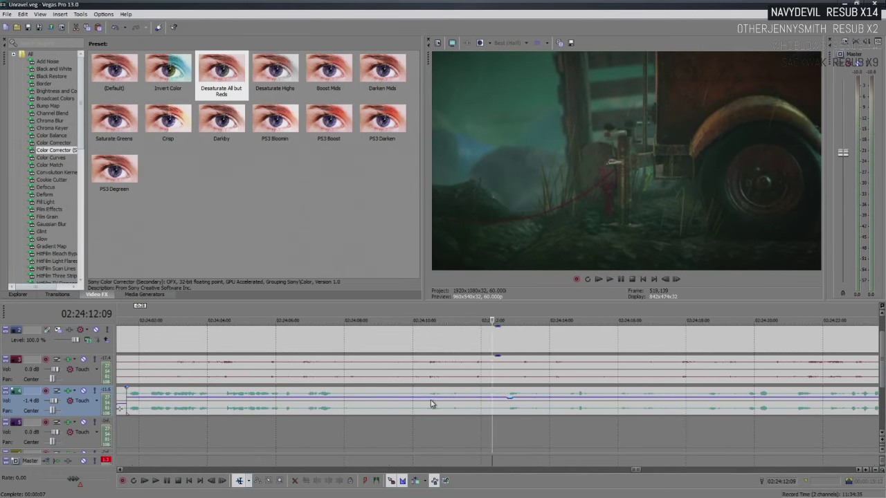
{"action": "left_click", "coordinate": [414, 400]}
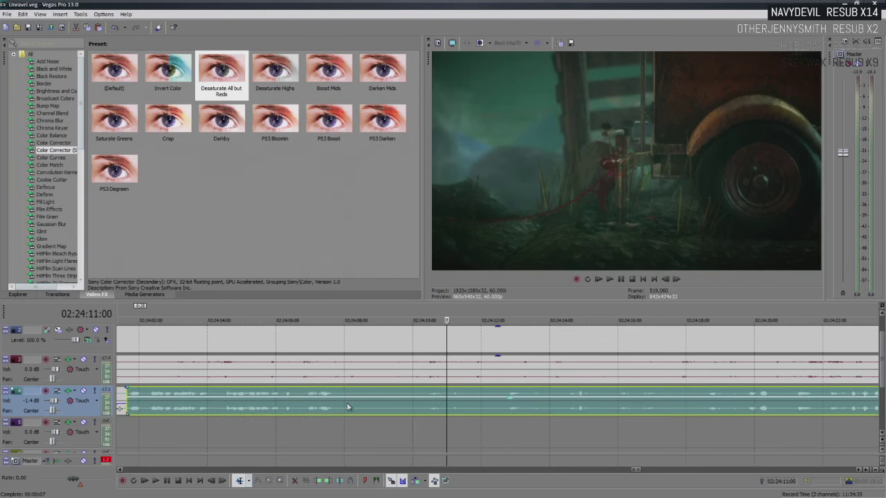
{"action": "left_click", "coordinate": [364, 360]}
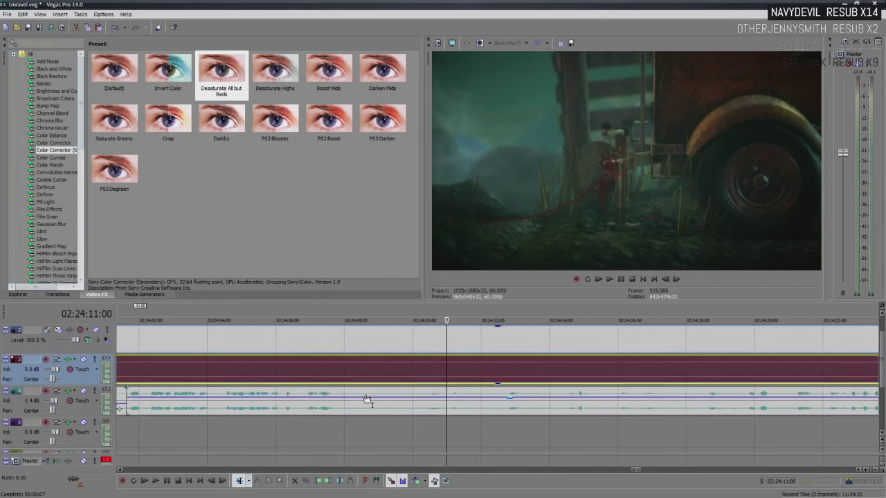
{"action": "left_click", "coordinate": [358, 402]}
{"action": "key", "text": "space"}
{"action": "left_click", "coordinate": [354, 405]}
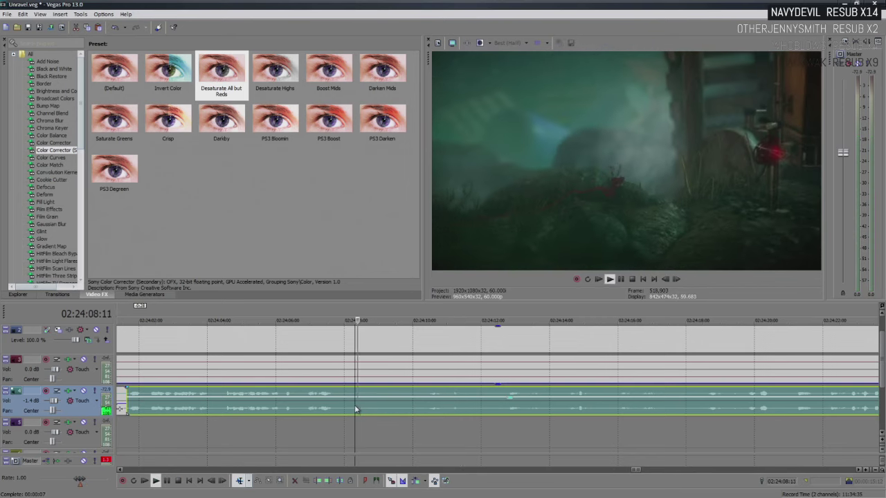
{"action": "key", "text": "space"}
{"action": "key", "text": "Return"}
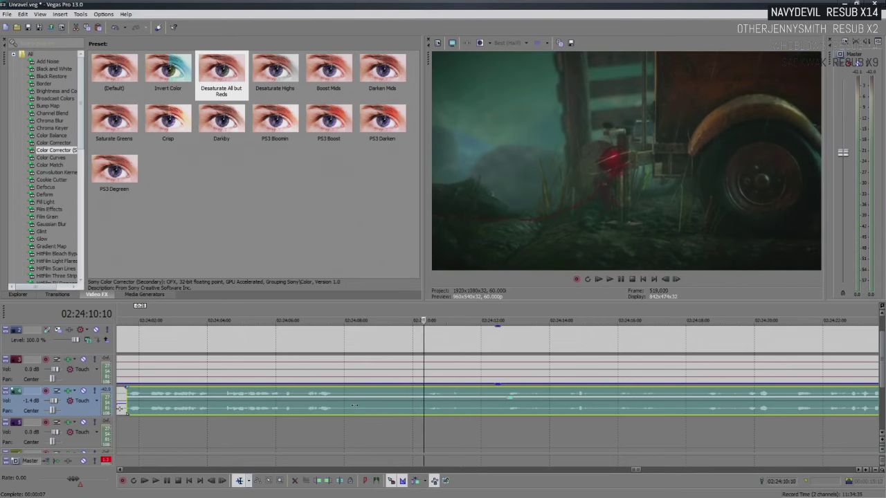
- Replay the voice audio alone from about 02:24:07 and 02:24:08, and return the game audio clip's gain to 0.0 dB
{"action": "left_click", "coordinate": [325, 412]}
{"action": "key", "text": "space"}
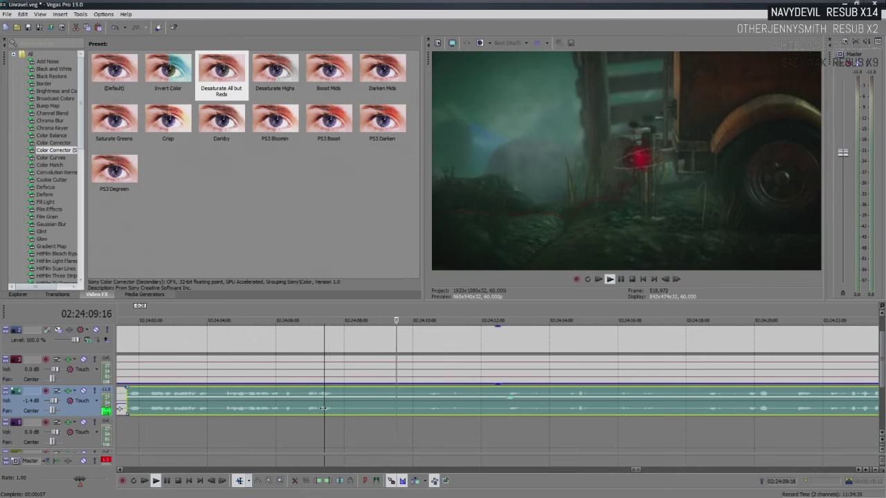
{"action": "left_click", "coordinate": [346, 409]}
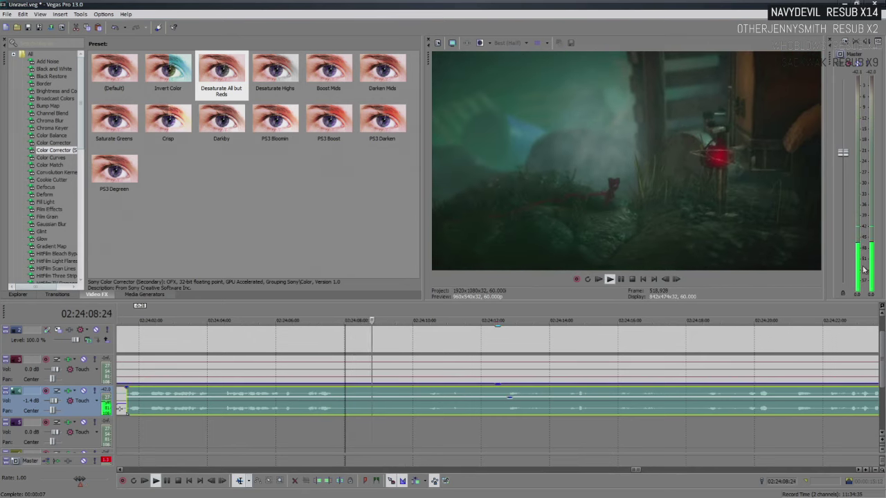
{"action": "key", "text": "Return"}
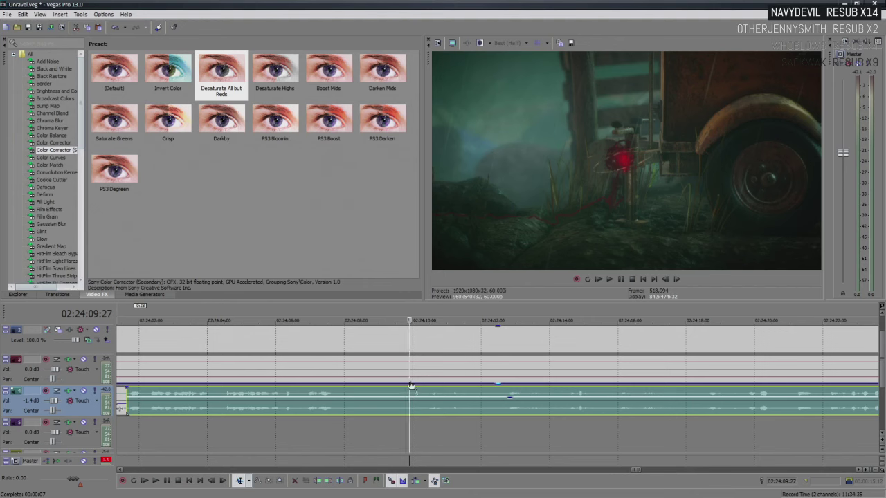
{"action": "left_click_drag", "start_coordinate": [412, 385], "coordinate": [420, 353]}
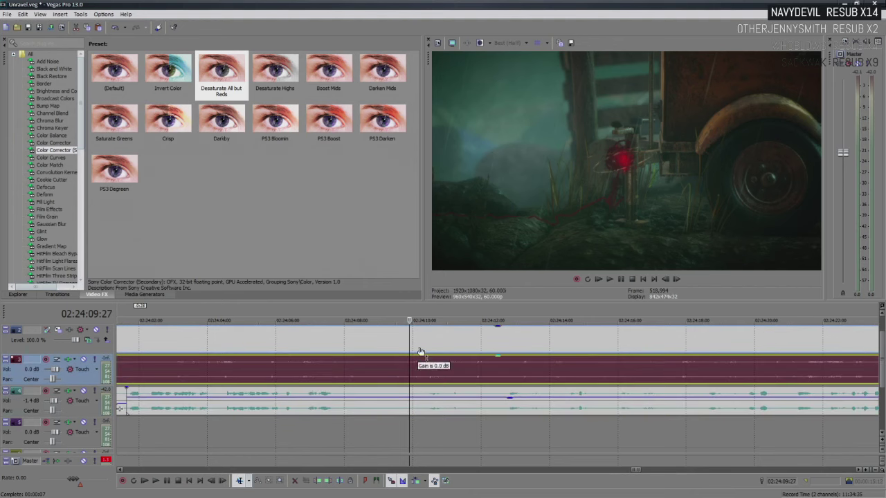
- Cut out the voice audio between 02:24:08:04 and about 02:24:12:09, and play the project from about 02:24:11
{"action": "left_click", "coordinate": [374, 410]}
{"action": "left_click", "coordinate": [349, 410]}
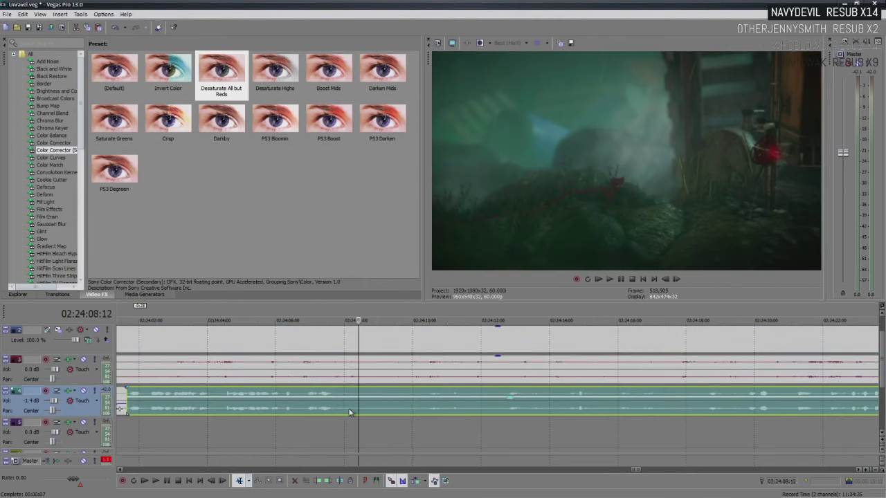
{"action": "key", "text": "s"}
{"action": "left_click_drag", "start_coordinate": [391, 400], "coordinate": [489, 404]}
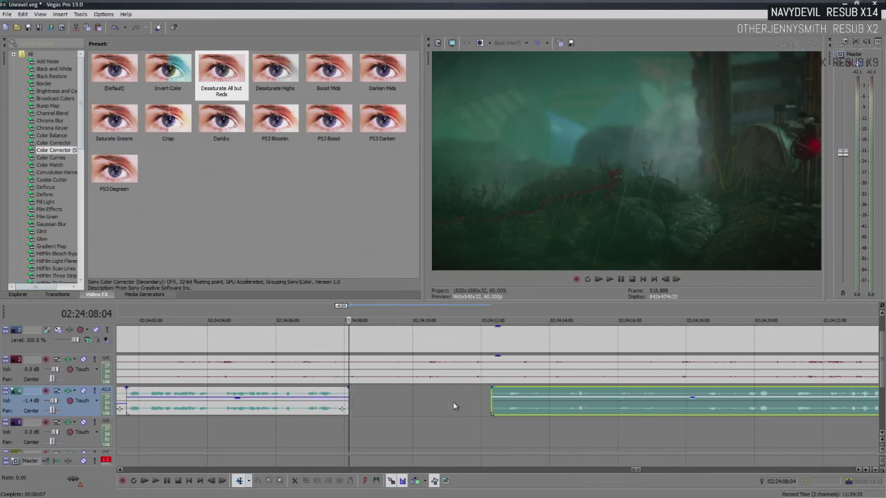
{"action": "left_click", "coordinate": [454, 405]}
{"action": "key", "text": "space"}
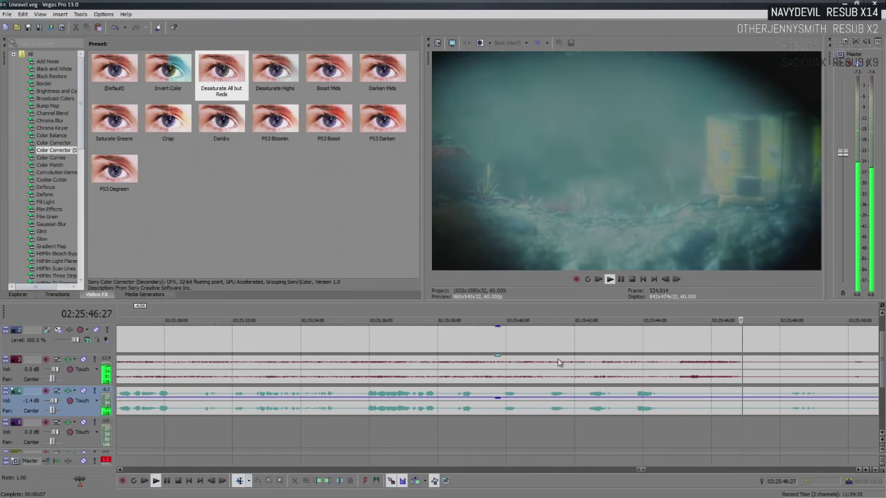
- Split the gameplay video, game audio and voice audio at 02:25:49:12, in the blackout, and save the project
{"action": "left_click", "coordinate": [754, 413]}
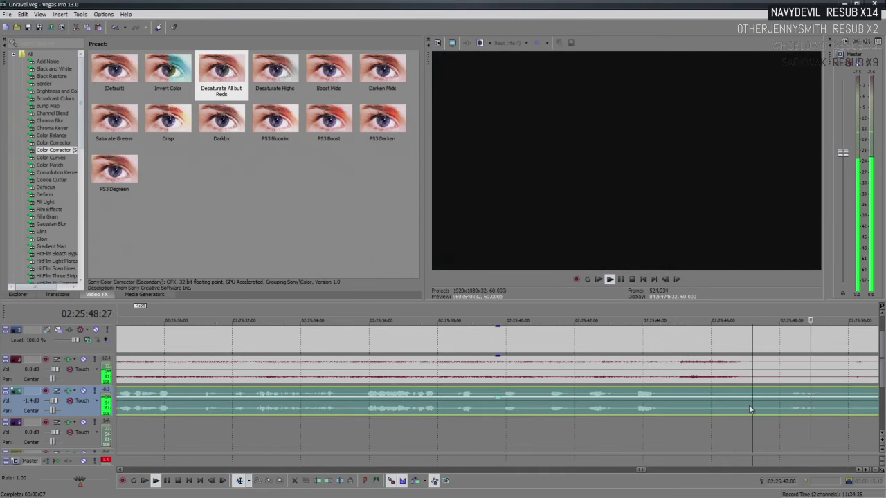
{"action": "key", "text": "Return"}
{"action": "key", "text": "s"}
{"action": "key", "text": "ctrl+v"}
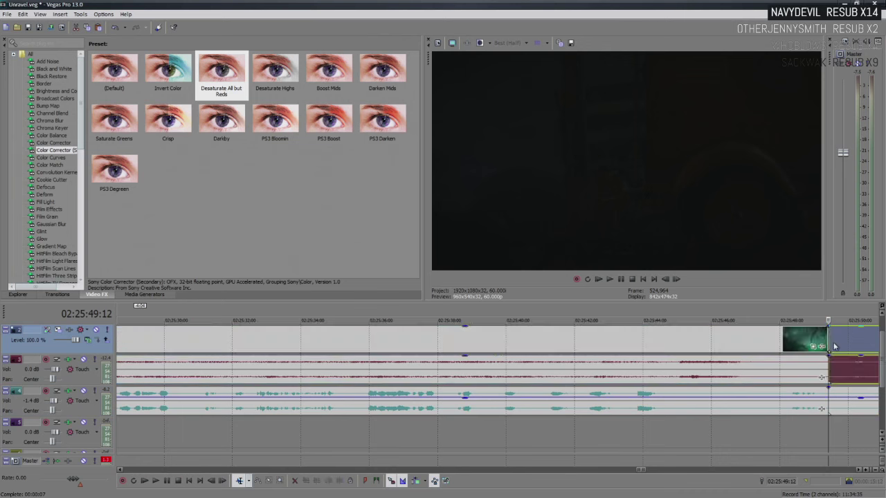
{"action": "scroll", "coordinate": [566, 380], "scroll_direction": "down", "scroll_amount": 3}
{"action": "scroll", "coordinate": [566, 380], "scroll_direction": "down", "scroll_amount": 3}
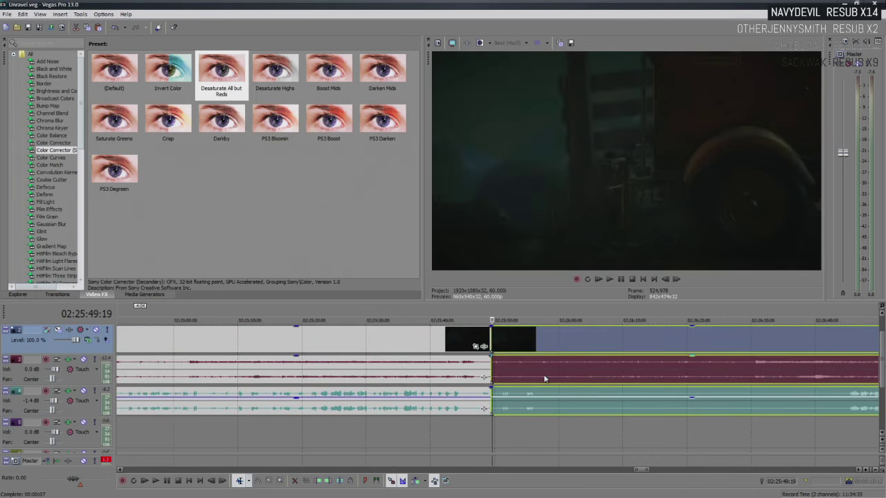
- Trim the start of the gameplay clip and its game audio after the split and move them back to about 02:25:50
{"action": "left_click", "coordinate": [513, 337]}
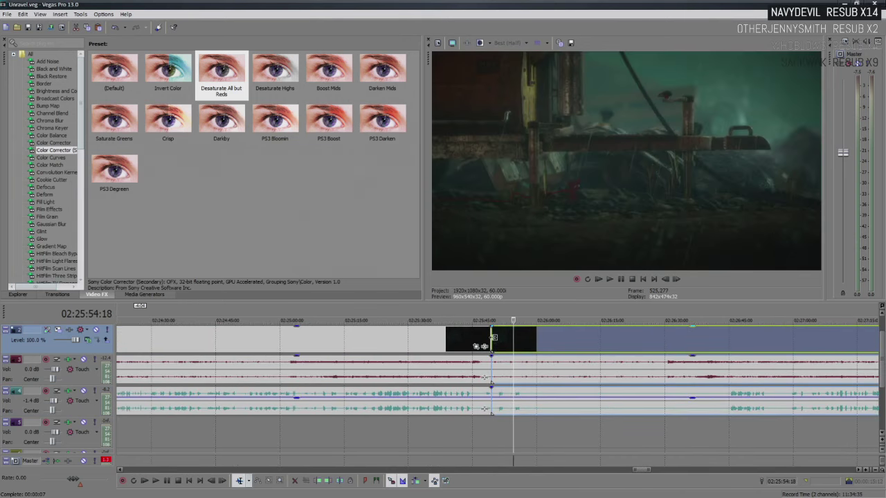
{"action": "left_click_drag", "start_coordinate": [496, 348], "coordinate": [526, 361]}
{"action": "left_click", "coordinate": [727, 366]}
{"action": "left_click", "coordinate": [740, 344]}
{"action": "scroll", "coordinate": [524, 362], "scroll_direction": "up", "scroll_amount": 5}
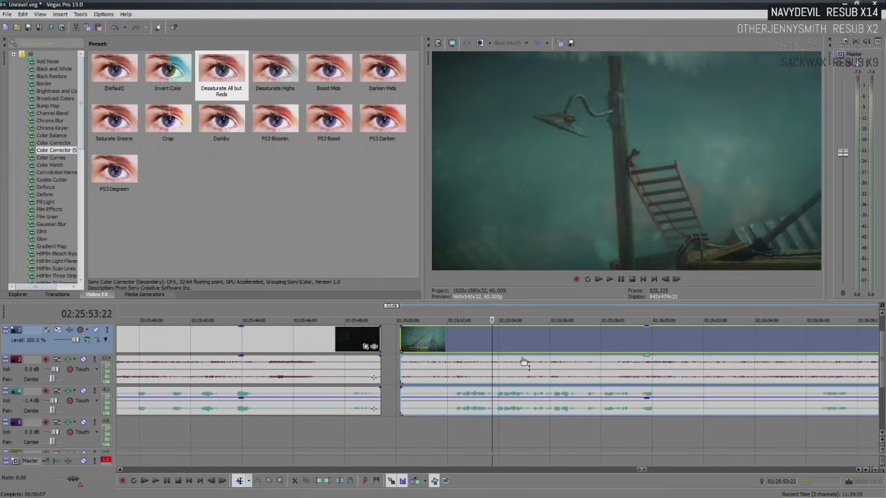
- Trim the start of the voice audio under the following gameplay clip to about 02:25:52
{"action": "left_click", "coordinate": [439, 411]}
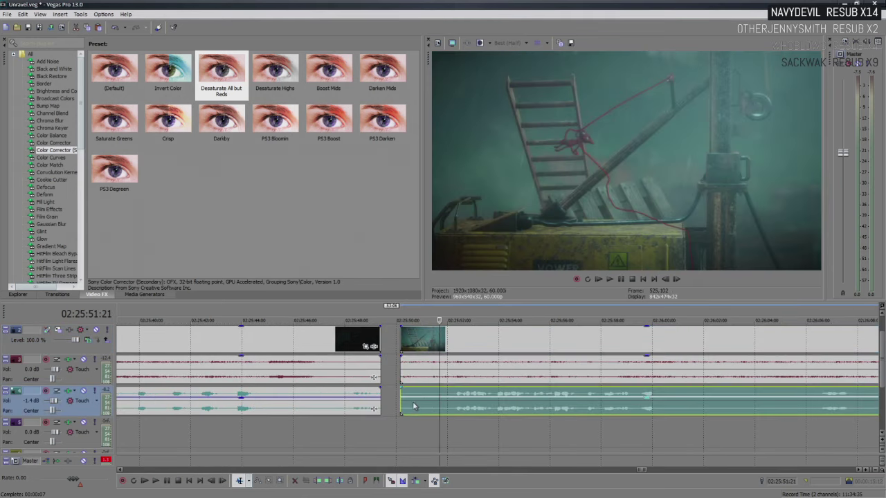
{"action": "left_click_drag", "start_coordinate": [401, 406], "coordinate": [455, 410]}
{"action": "left_click", "coordinate": [475, 398]}
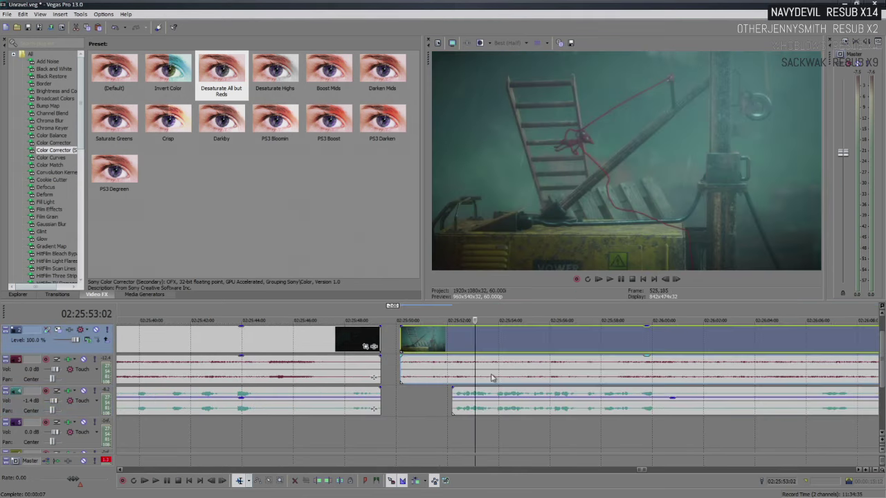
- Try overlapping the following gameplay clip with the blackout clip, lengthen their crossfade to 2:00, and play the transition
{"action": "left_click_drag", "start_coordinate": [440, 346], "coordinate": [394, 354]}
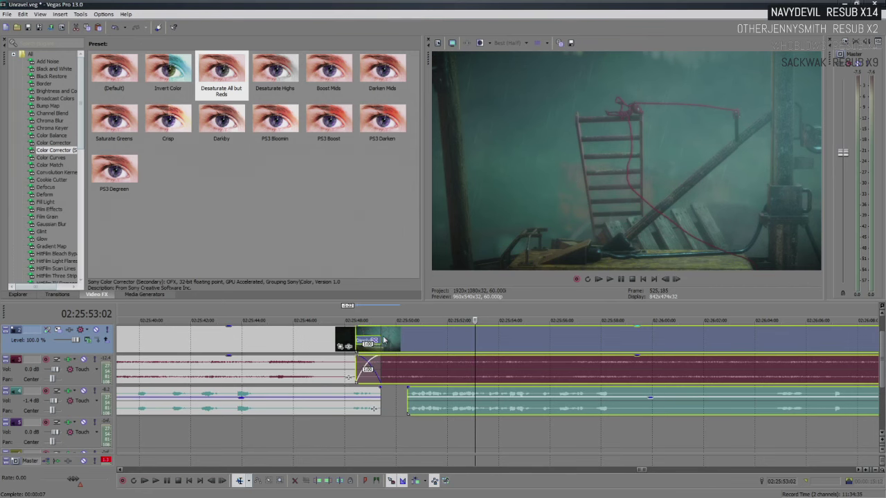
{"action": "left_click_drag", "start_coordinate": [381, 336], "coordinate": [403, 341]}
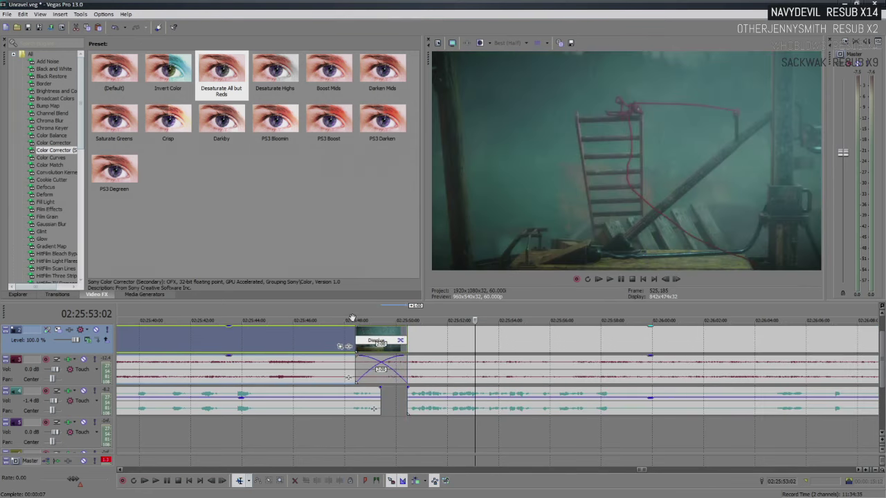
{"action": "left_click_drag", "start_coordinate": [339, 335], "coordinate": [478, 336]}
{"action": "key", "text": "space"}
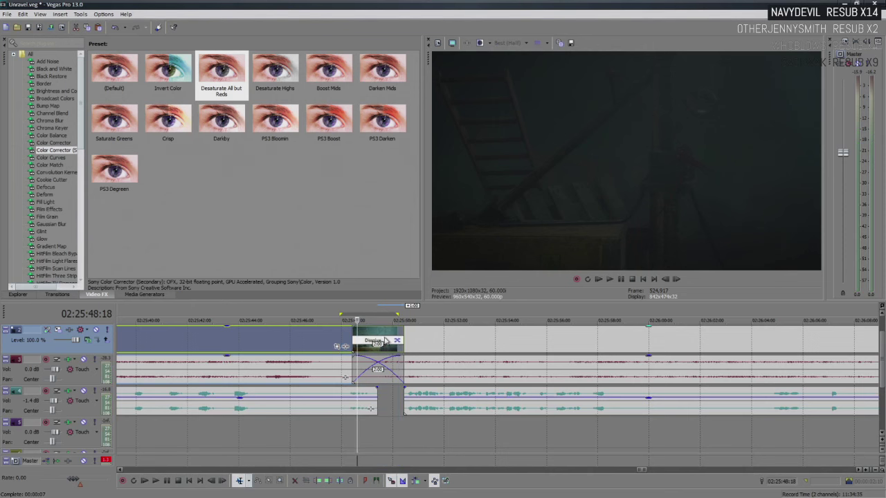
{"action": "left_click", "coordinate": [385, 341]}
{"action": "scroll", "coordinate": [539, 355], "scroll_direction": "up", "scroll_amount": 3}
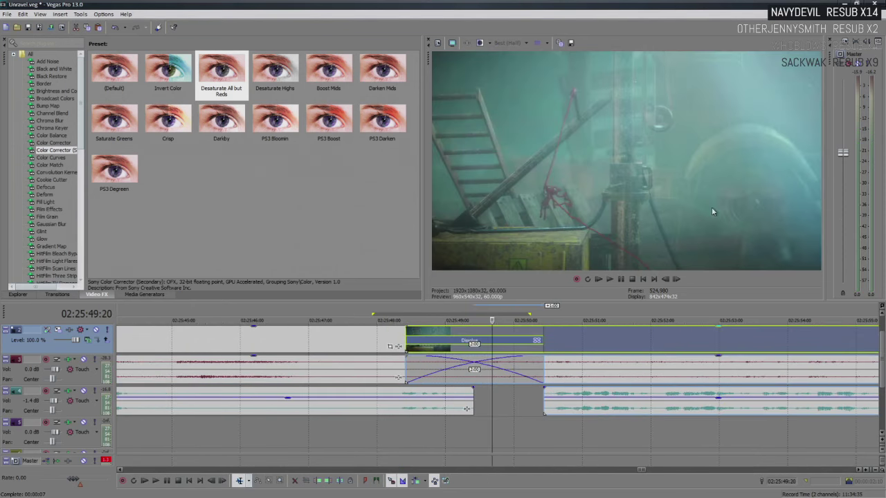
- Try shortening the crossfade between the two gameplay clips to 1:00, play it, and pull the clips apart again
{"action": "left_click_drag", "start_coordinate": [547, 339], "coordinate": [472, 346]}
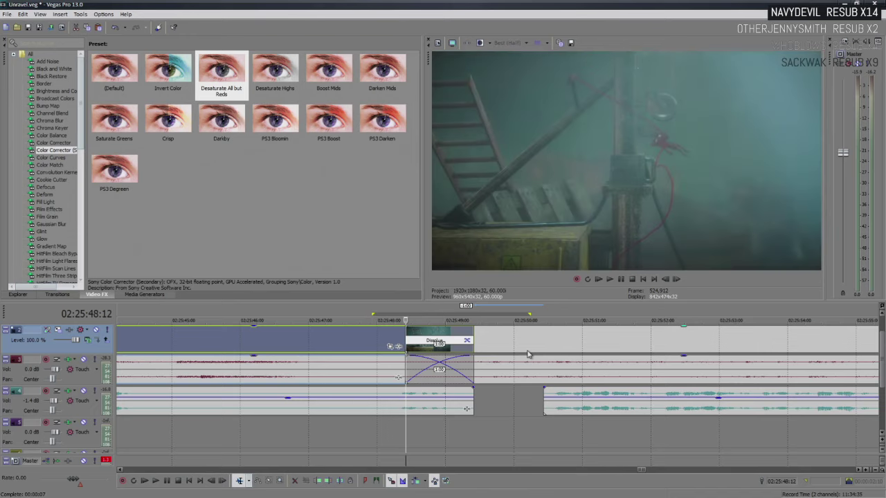
{"action": "left_click_drag", "start_coordinate": [527, 354], "coordinate": [394, 362]}
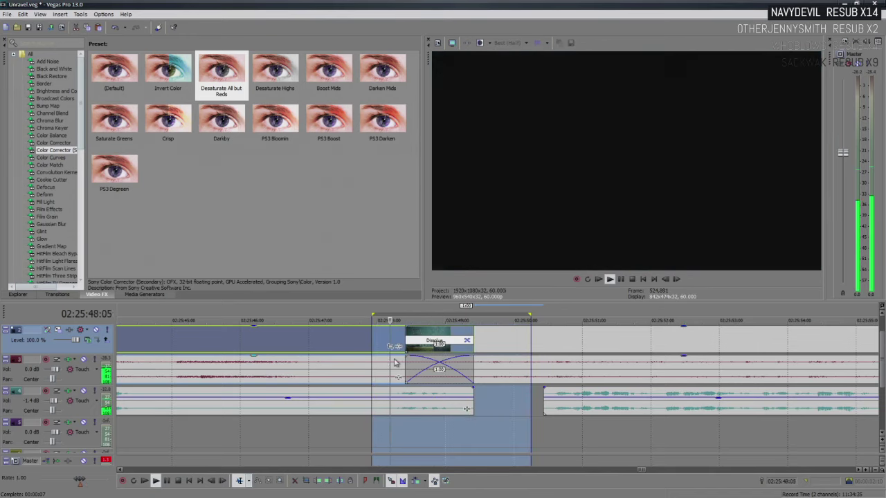
{"action": "left_click", "coordinate": [429, 355]}
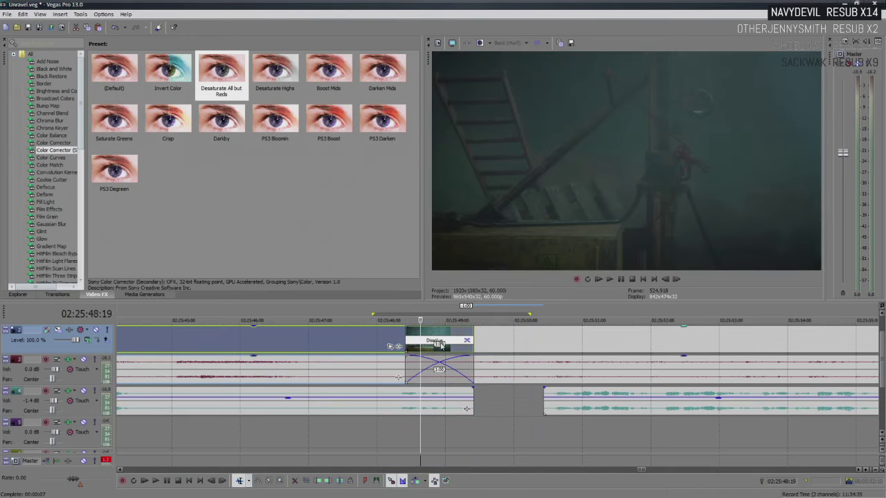
{"action": "left_click", "coordinate": [587, 414]}
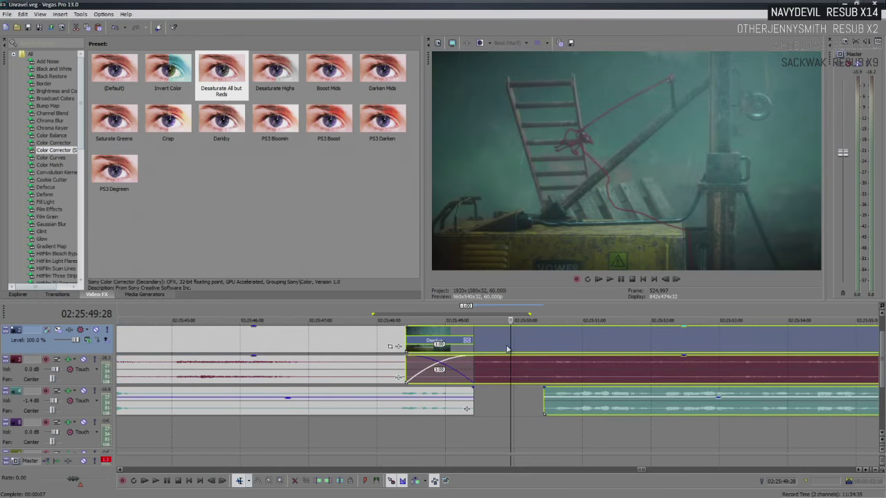
{"action": "left_click_drag", "start_coordinate": [507, 348], "coordinate": [612, 349]}
- Insert Sony Solid Color generated media on the gameplay video track at 02:25:49:04, in the blackout
{"action": "left_click", "coordinate": [457, 344]}
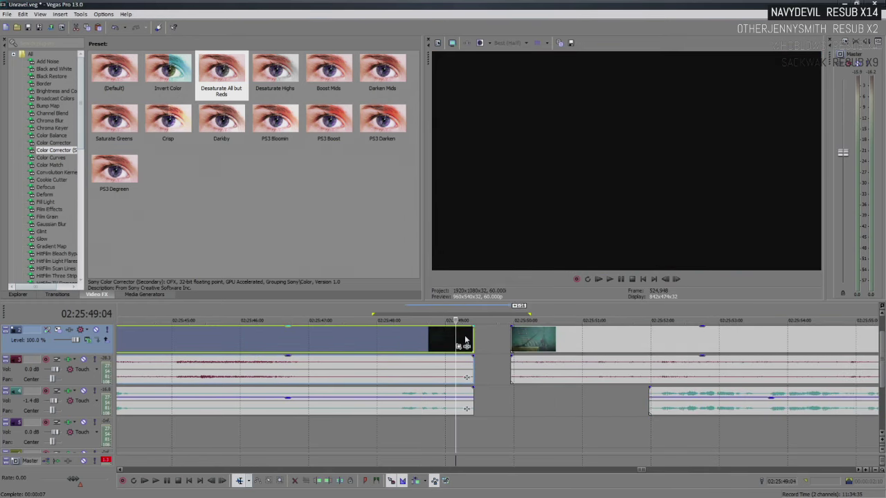
{"action": "right_click", "coordinate": [491, 342]}
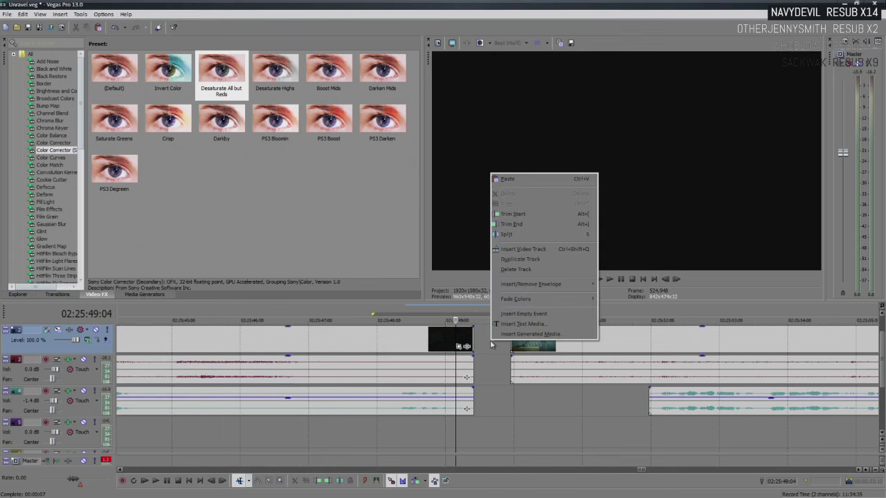
{"action": "left_click", "coordinate": [512, 336]}
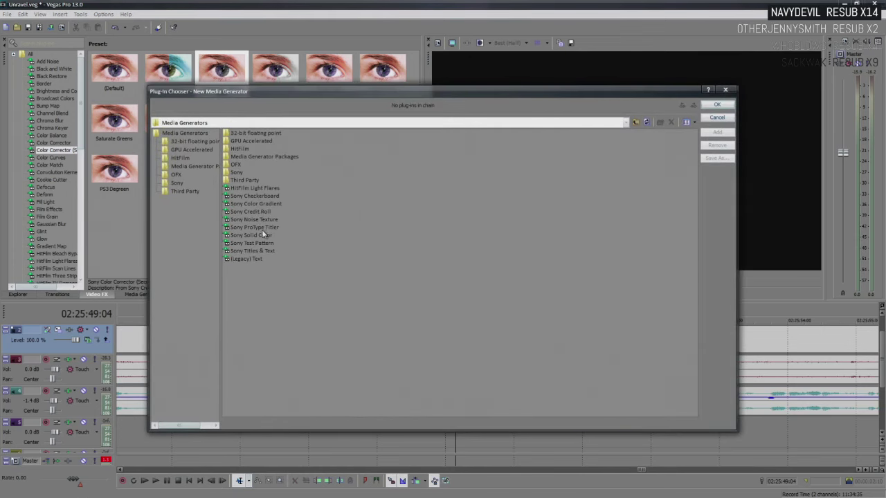
{"action": "double_click", "coordinate": [263, 235]}
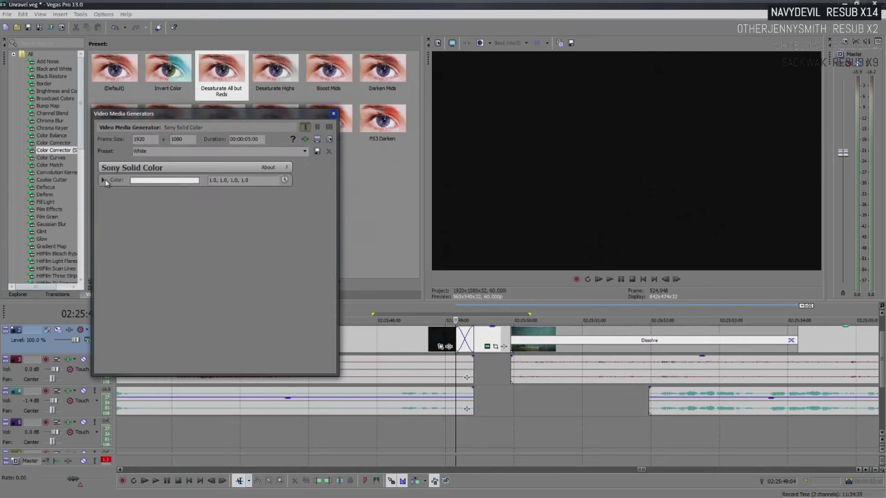
- Set the solid color to the near-black sampled from the blackout preview (0.06, 0.06, 0.06, 1.0) and close the generator settings
{"action": "left_click", "coordinate": [104, 181]}
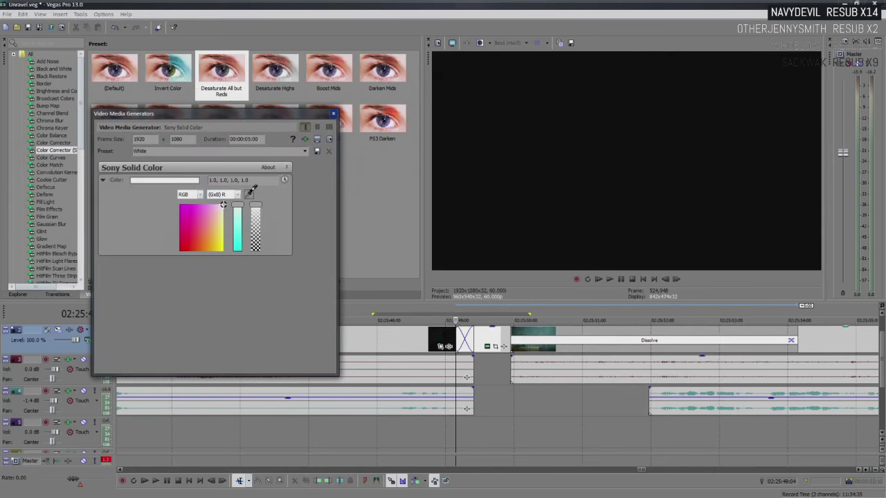
{"action": "left_click", "coordinate": [251, 191]}
{"action": "left_click", "coordinate": [543, 172]}
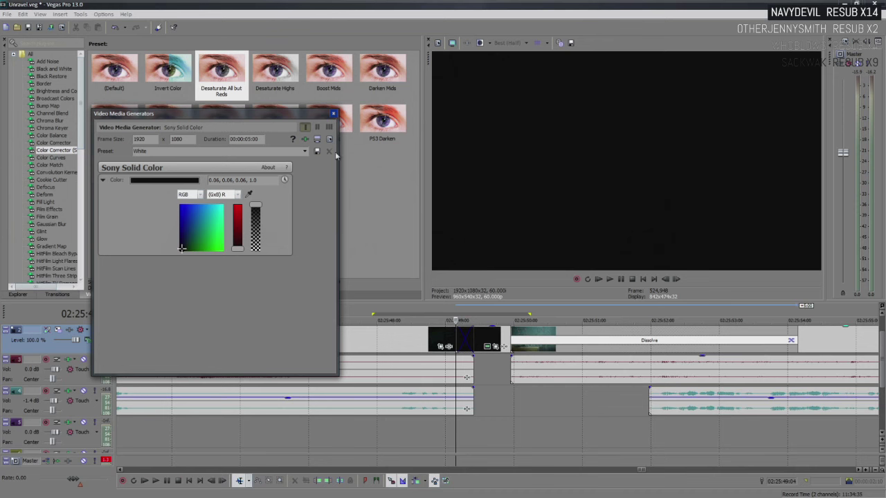
{"action": "left_click", "coordinate": [334, 114]}
- Shift the following gameplay clip and its audio about 4:13 later and place the solid color on the video track above
{"action": "left_click", "coordinate": [484, 344]}
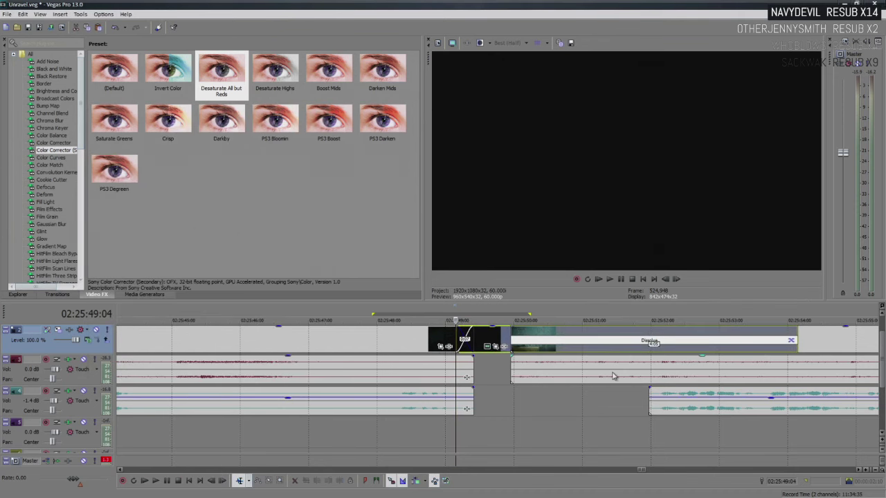
{"action": "scroll", "coordinate": [612, 376], "scroll_direction": "down", "scroll_amount": 3}
{"action": "left_click", "coordinate": [654, 346]}
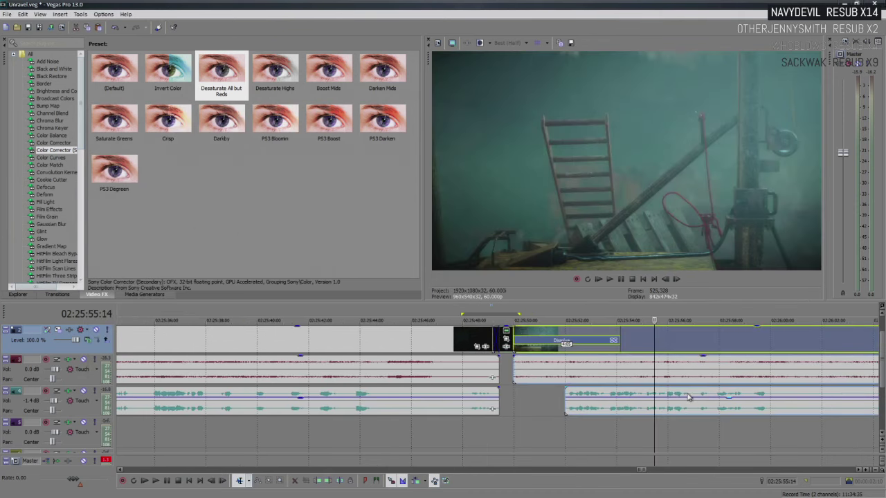
{"action": "left_click_drag", "start_coordinate": [640, 345], "coordinate": [805, 354]}
{"action": "left_click_drag", "start_coordinate": [879, 344], "coordinate": [882, 338]}
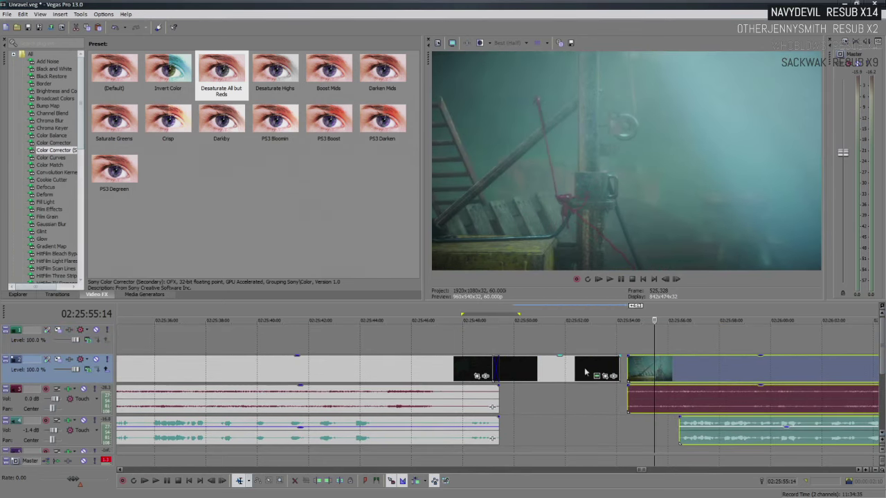
{"action": "left_click_drag", "start_coordinate": [552, 373], "coordinate": [539, 343]}
- Play through the blackout, start the solid color at 02:25:48:10, and trim its end to about 02:25:50:16
{"action": "left_click", "coordinate": [475, 348]}
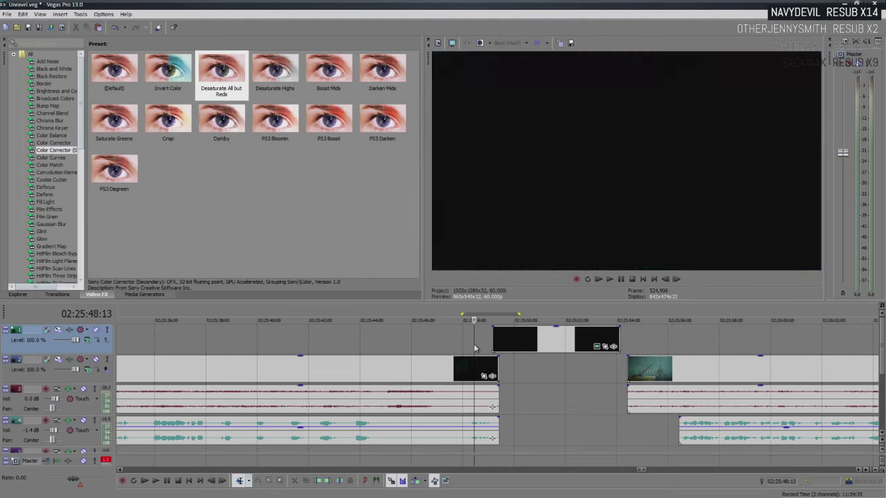
{"action": "key", "text": "space"}
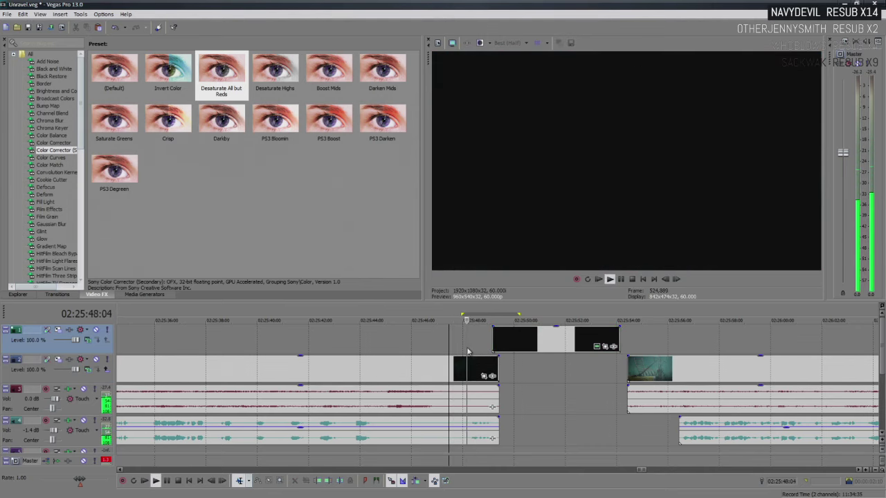
{"action": "key", "text": "space"}
{"action": "left_click_drag", "start_coordinate": [513, 344], "coordinate": [493, 344]}
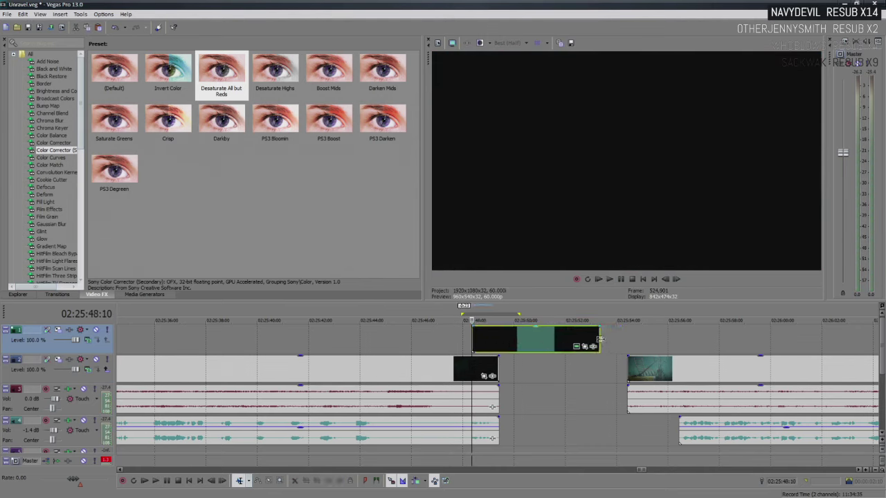
{"action": "left_click_drag", "start_coordinate": [601, 340], "coordinate": [526, 349]}
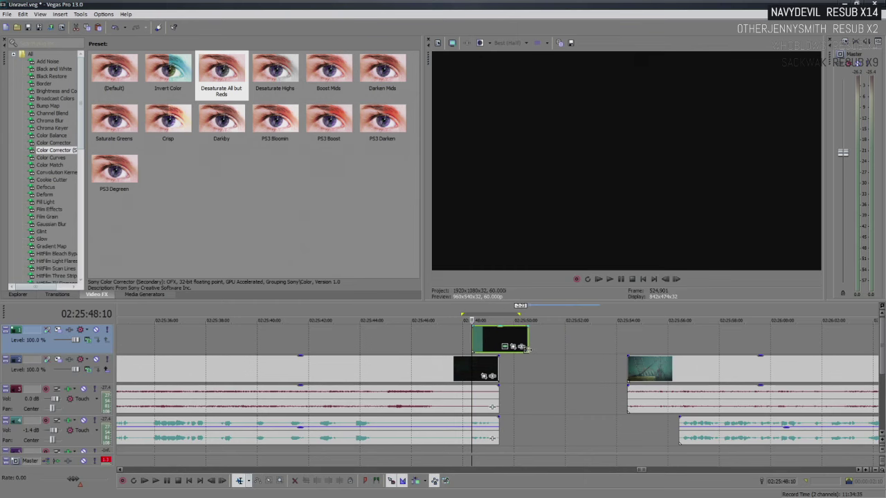
- Move the following gameplay clip and its audio back to 02:25:49:12 and shift the solid color to about 02:25:48:18
{"action": "left_click", "coordinate": [712, 393]}
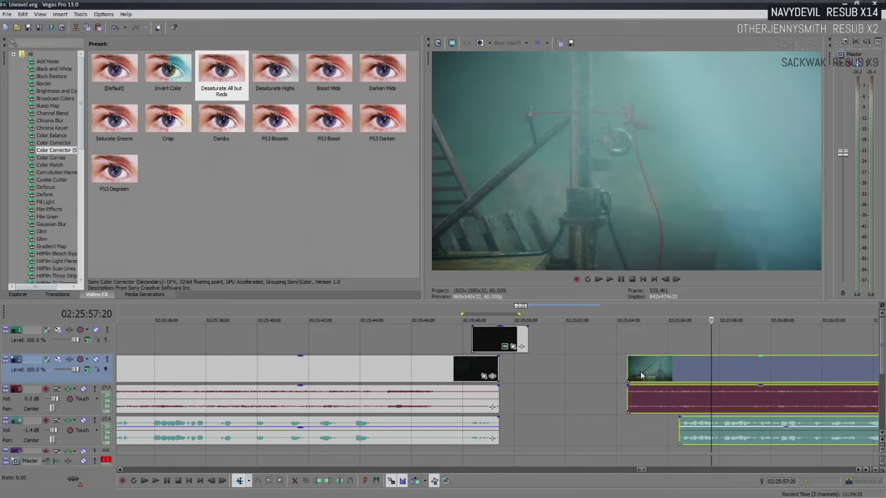
{"action": "left_click_drag", "start_coordinate": [641, 375], "coordinate": [521, 376]}
{"action": "left_click", "coordinate": [490, 349]}
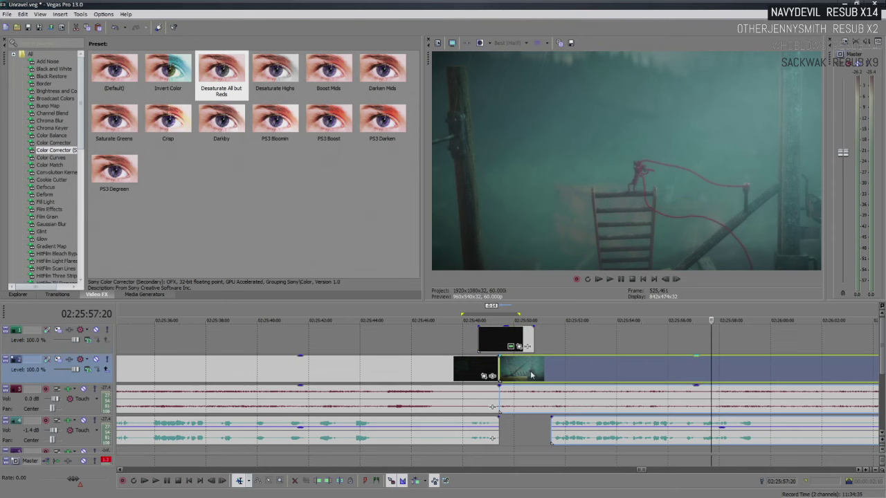
- Split the following gameplay video at 02:25:51:12, where its voice audio begins
{"action": "left_click", "coordinate": [531, 374]}
{"action": "left_click", "coordinate": [552, 376]}
{"action": "left_click", "coordinate": [568, 376]}
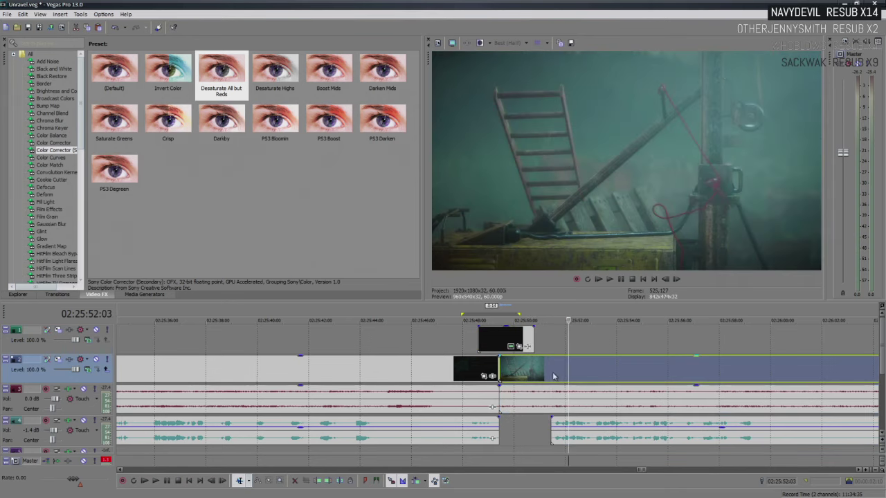
{"action": "key", "text": "s"}
{"action": "key", "text": "ctrl+z"}
{"action": "left_click", "coordinate": [551, 375]}
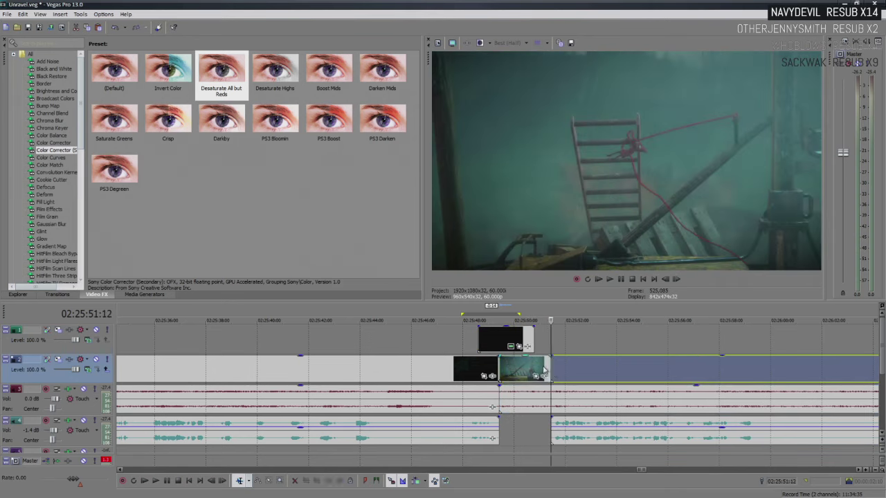
{"action": "key", "text": "s"}
- Move the short split-off gameplay piece to the upper track over the solid color, lengthen their dissolve to 1:24, and play it
{"action": "left_click_drag", "start_coordinate": [528, 374], "coordinate": [527, 353]}
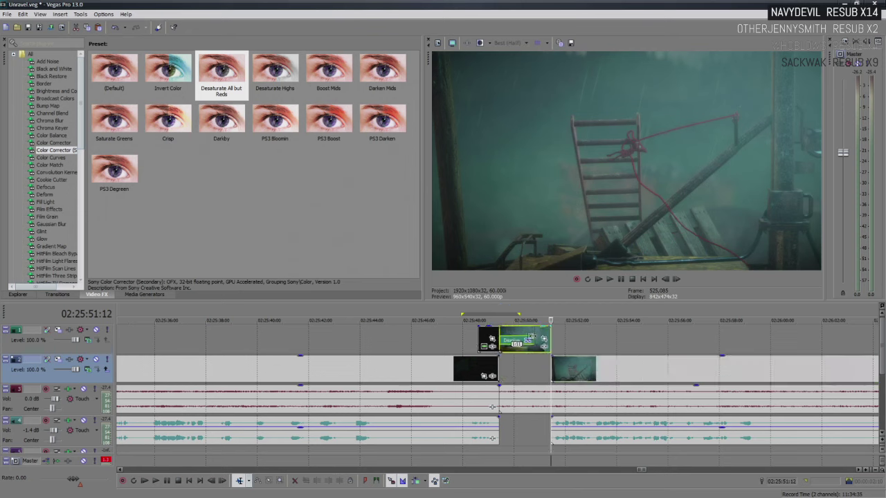
{"action": "left_click_drag", "start_coordinate": [529, 338], "coordinate": [541, 340]}
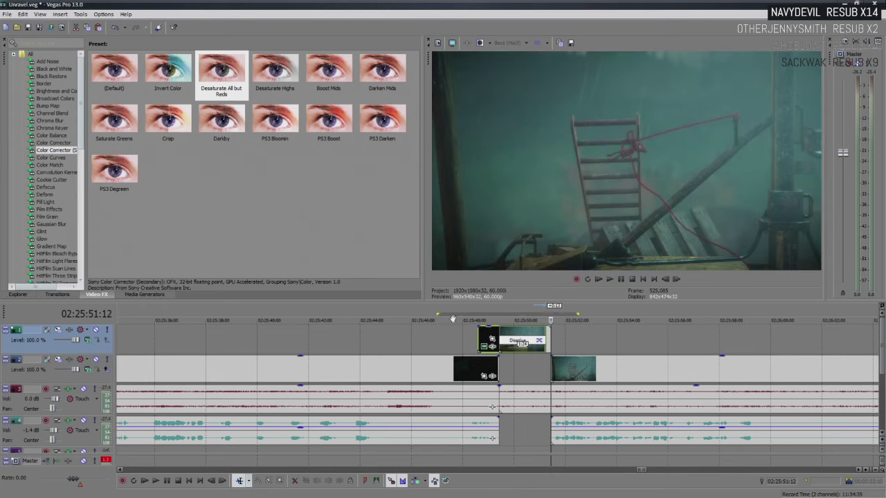
{"action": "left_click_drag", "start_coordinate": [453, 319], "coordinate": [479, 320]}
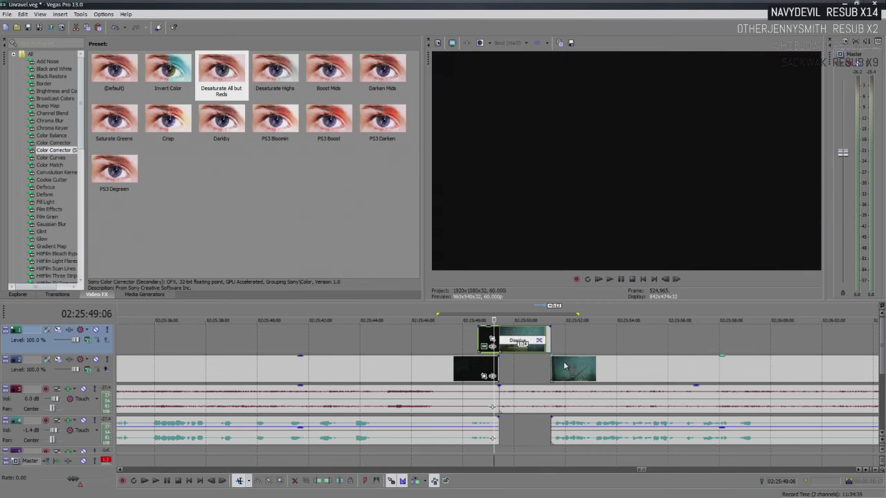
{"action": "key", "text": "space"}
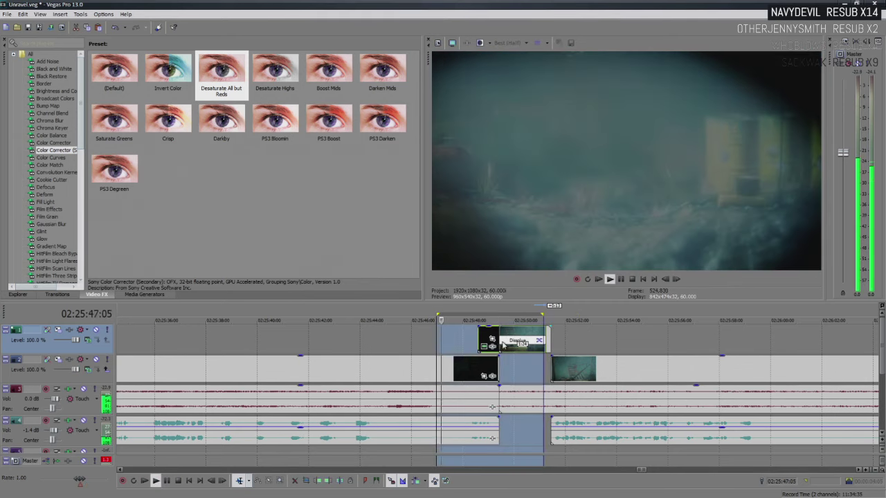
{"action": "key", "text": "space"}
- Extend the start of the upper gameplay piece 0:15 earlier over the solid color and stretch the loop region past the transition
{"action": "left_click", "coordinate": [489, 339]}
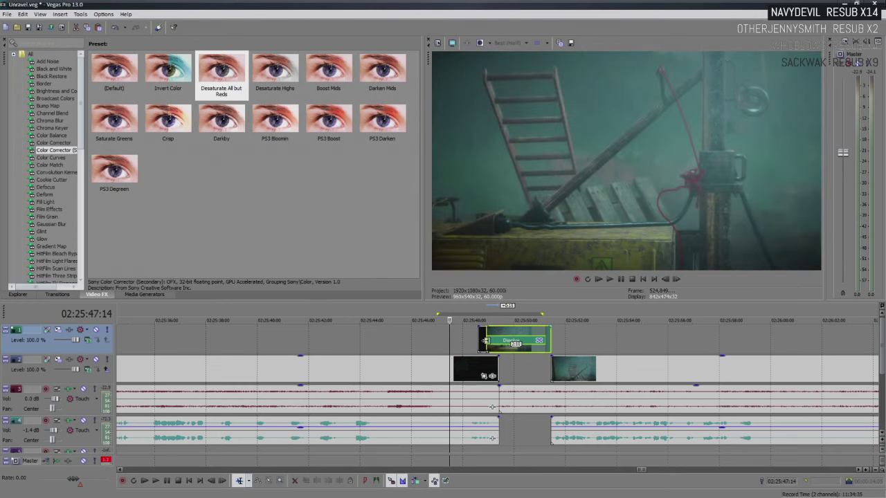
{"action": "left_click_drag", "start_coordinate": [542, 317], "coordinate": [543, 315]}
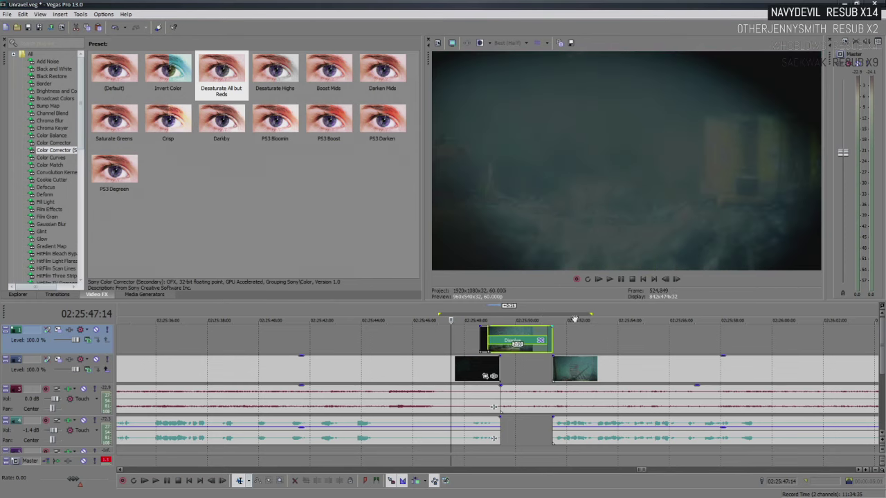
- Play the dissolve transition, crossfade the game audio over 1:00 from 02:25:49:12, and play the section again
{"action": "key", "text": "space"}
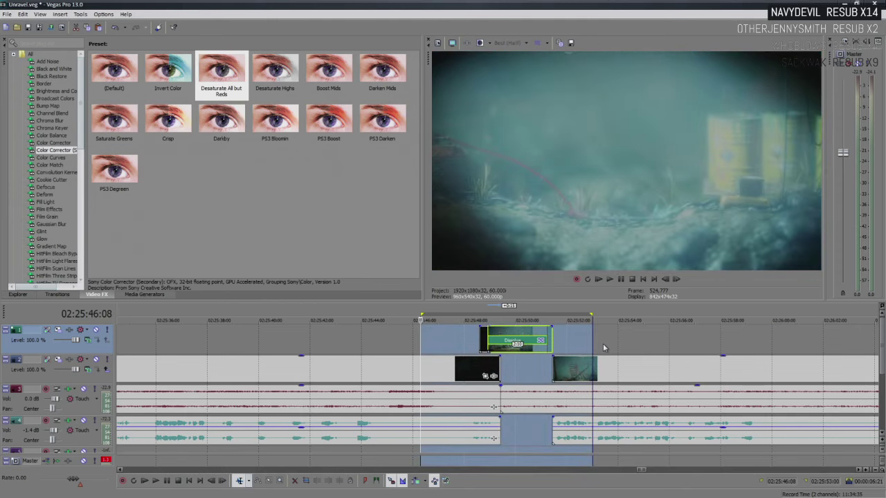
{"action": "left_click", "coordinate": [586, 338]}
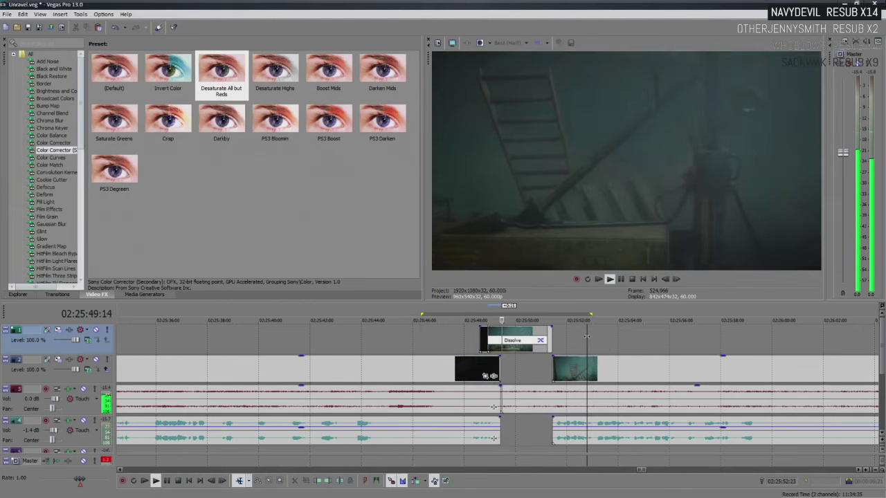
{"action": "key", "text": "space"}
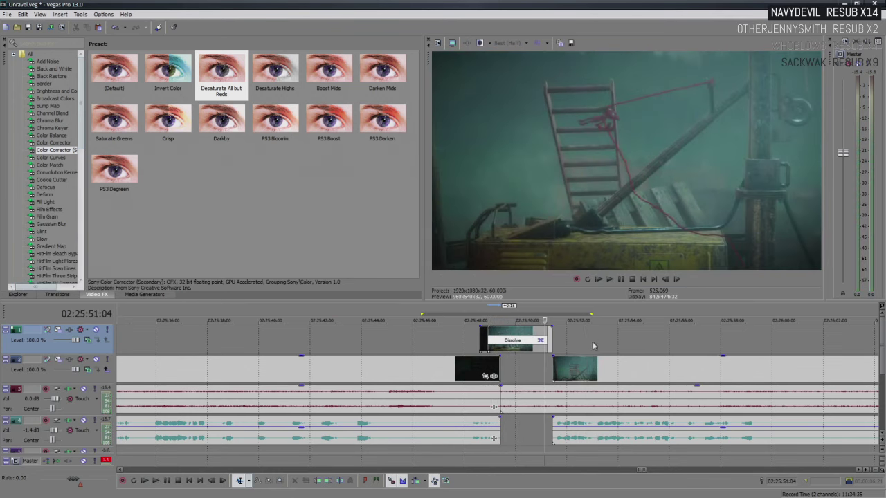
{"action": "left_click", "coordinate": [487, 398]}
{"action": "left_click_drag", "start_coordinate": [496, 395], "coordinate": [518, 399]}
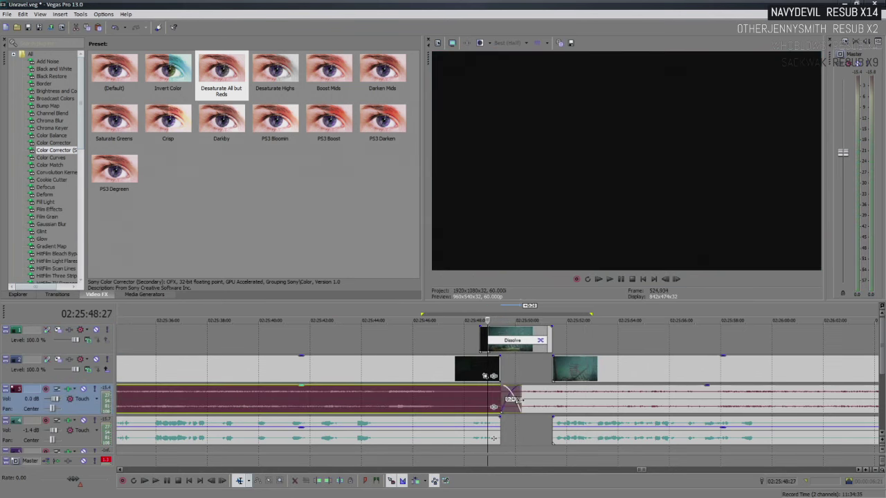
{"action": "key", "text": "space"}
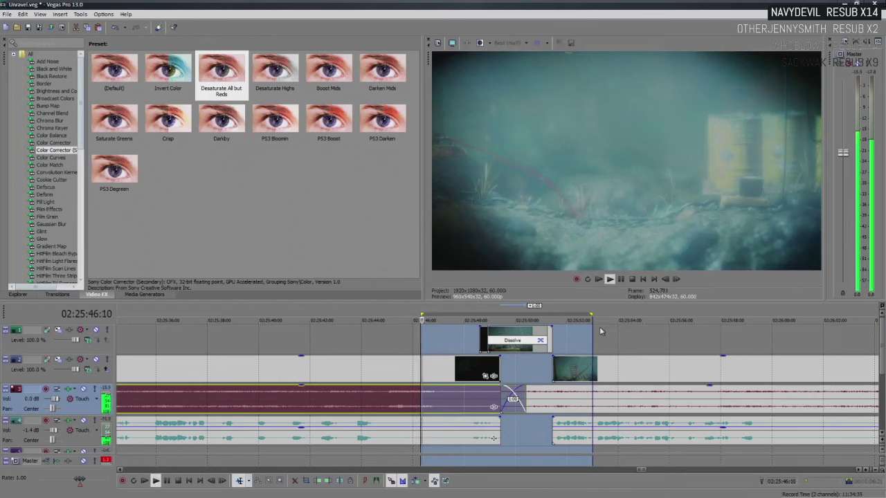
{"action": "left_click", "coordinate": [564, 340]}
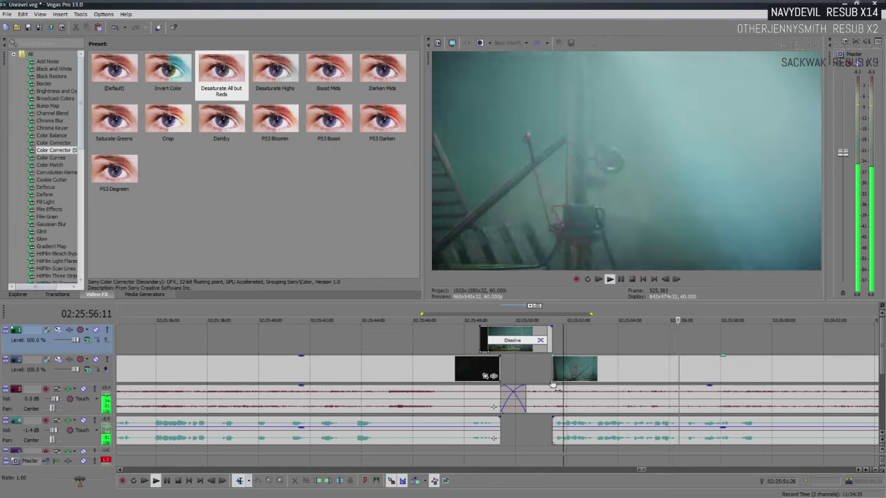
{"action": "key", "text": "Return"}
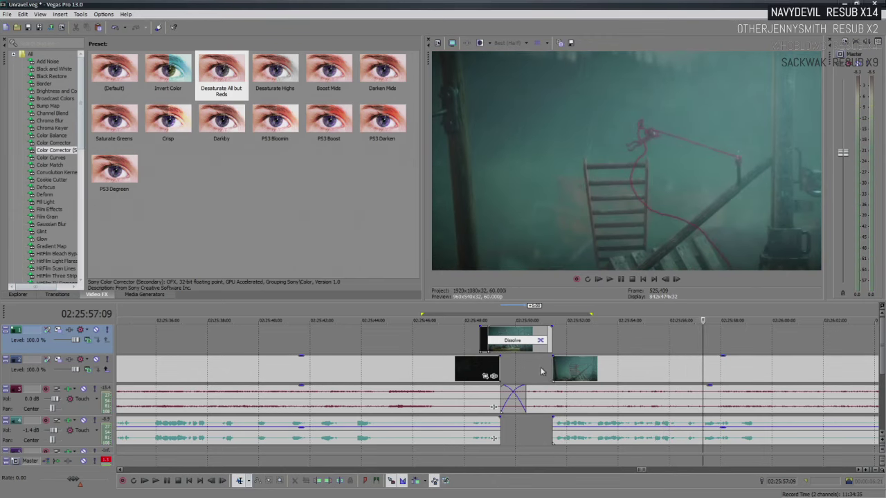
- Play the transition once more and delete the solid color and its overlapping gameplay piece from the upper track
{"action": "left_click", "coordinate": [553, 421]}
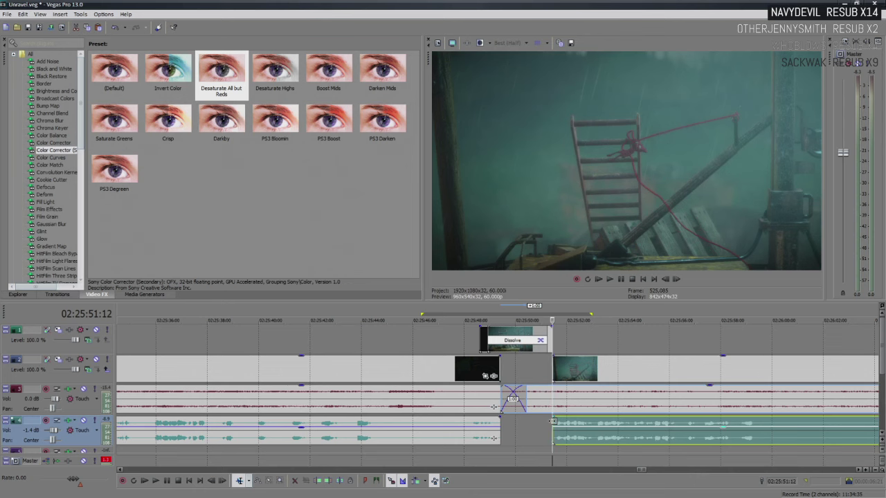
{"action": "left_click", "coordinate": [475, 349]}
{"action": "key", "text": "Return"}
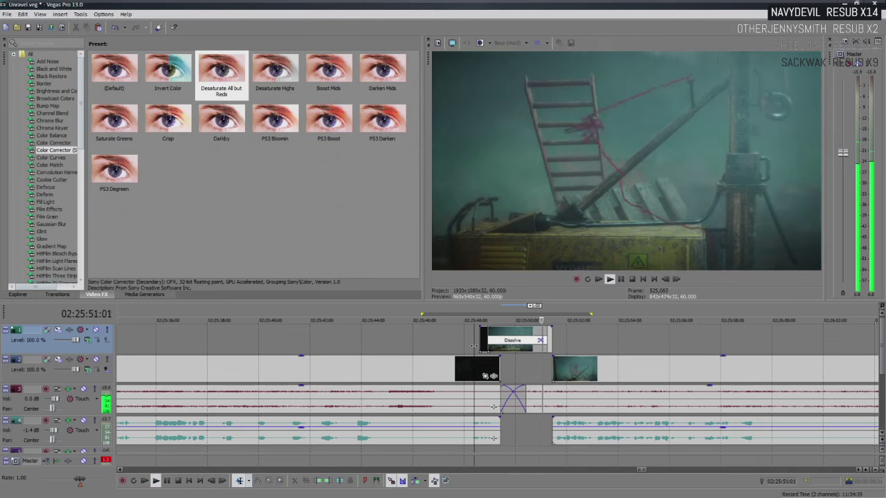
{"action": "key", "text": "Return"}
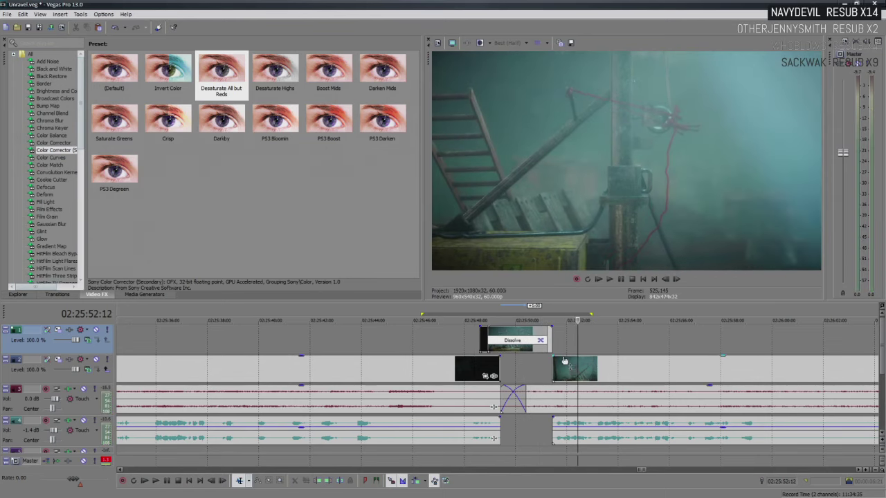
{"action": "left_click", "coordinate": [485, 339]}
{"action": "scroll", "coordinate": [484, 340], "scroll_direction": "up", "scroll_amount": 2}
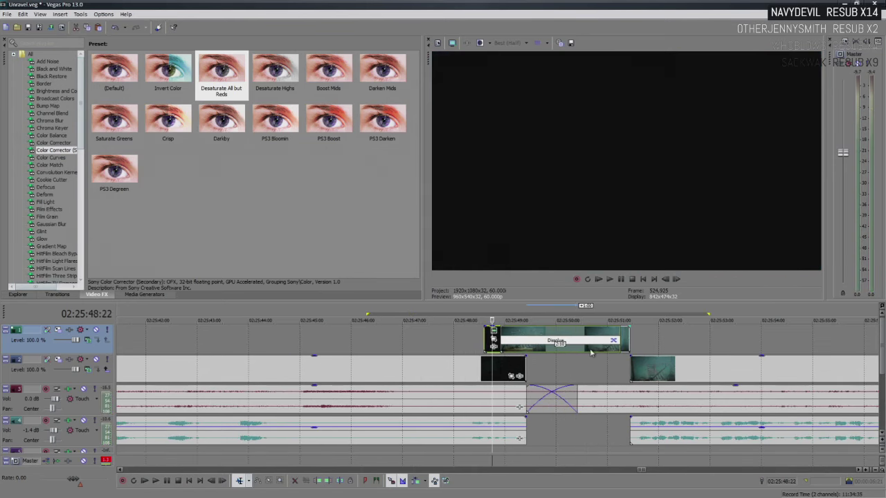
{"action": "left_click", "coordinate": [595, 339], "text": "shift"}
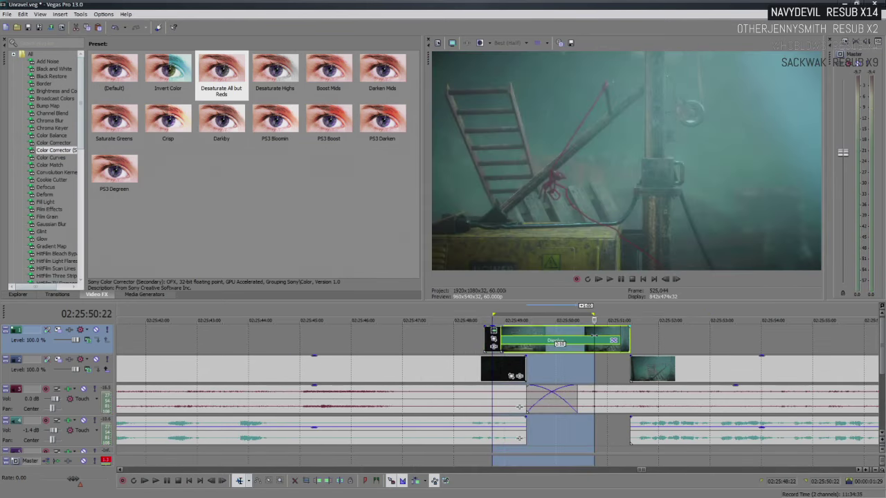
{"action": "left_click", "coordinate": [505, 335]}
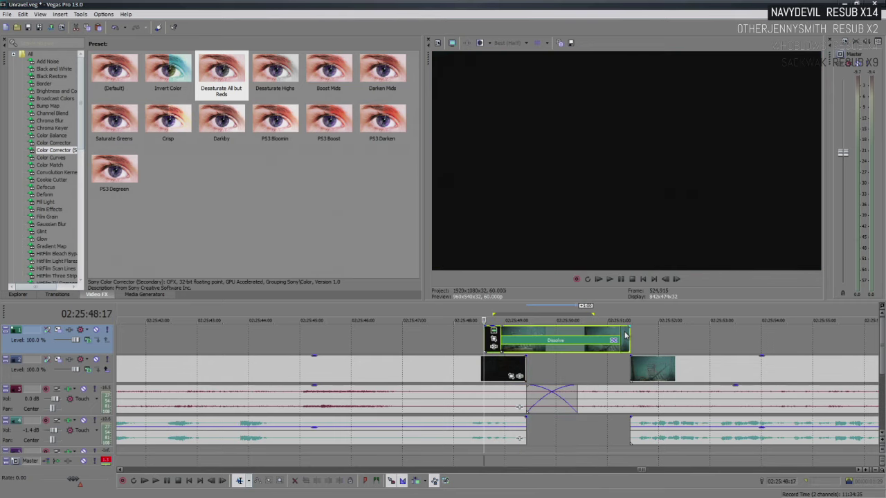
{"action": "key", "text": "Delete"}
- Trim the starts of the following gameplay video and its audio to about 02:25:51:16 and move them back to the black clip's end
{"action": "left_click_drag", "start_coordinate": [578, 400], "coordinate": [639, 406]}
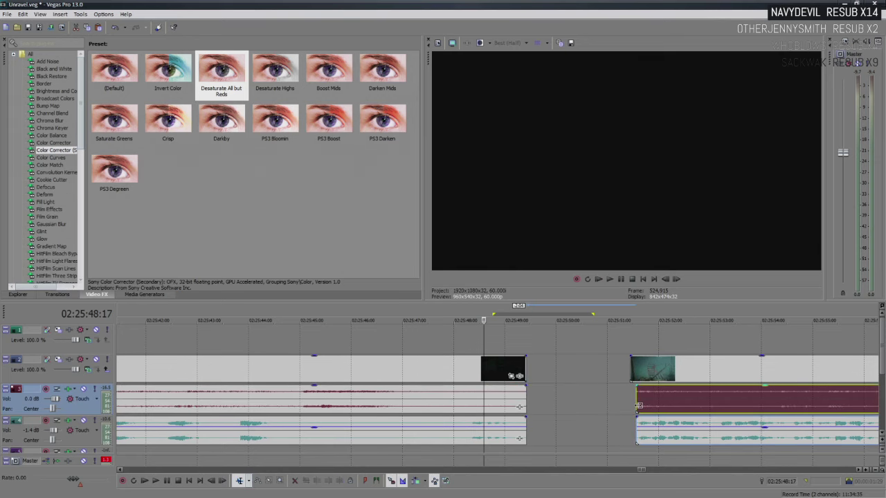
{"action": "left_click", "coordinate": [631, 368]}
{"action": "left_click", "coordinate": [655, 373]}
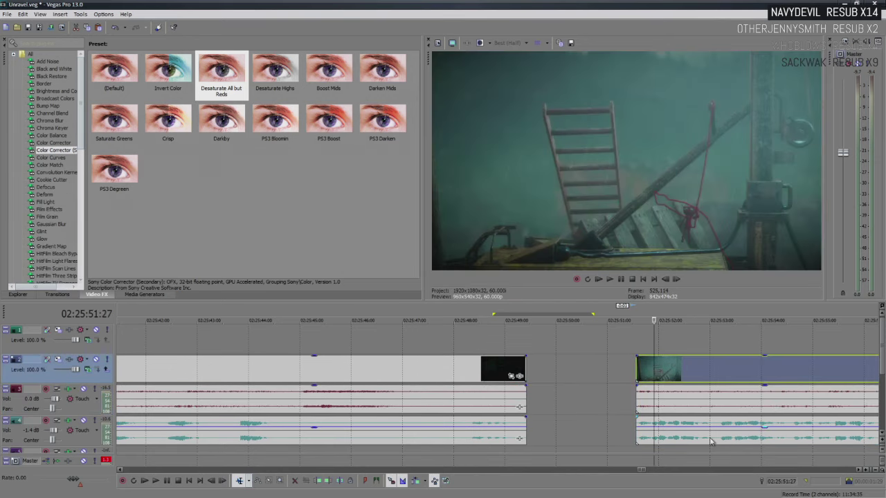
{"action": "left_click_drag", "start_coordinate": [668, 377], "coordinate": [559, 376]}
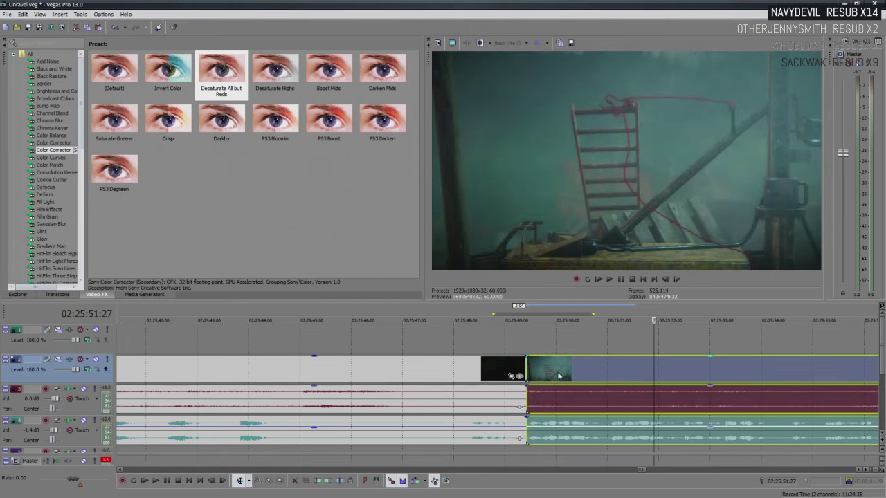
- Extend the preceding game-audio clip about 0:09 into the following one as a crossfade and play the cut
{"action": "left_click", "coordinate": [521, 402]}
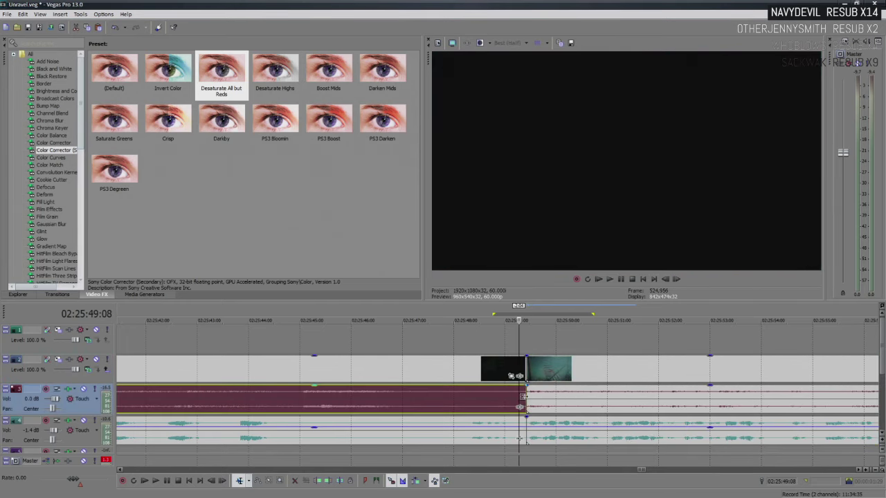
{"action": "left_click_drag", "start_coordinate": [523, 396], "coordinate": [532, 393]}
{"action": "left_click_drag", "start_coordinate": [493, 345], "coordinate": [606, 352]}
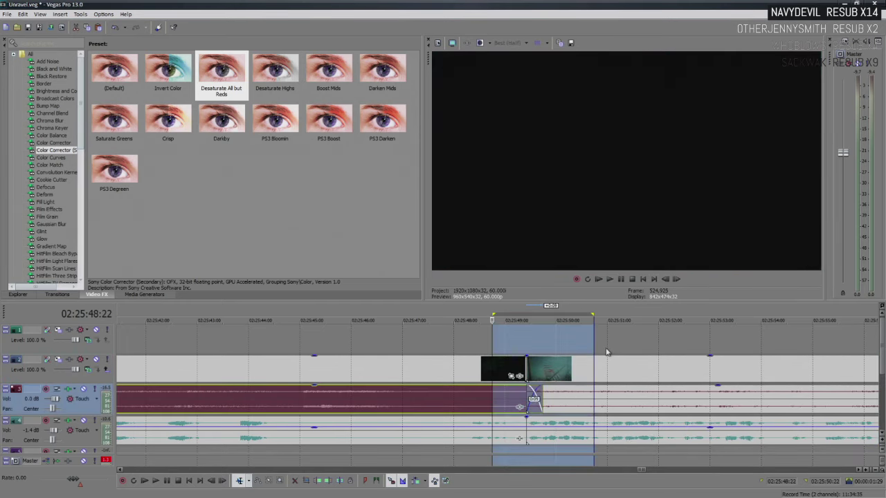
{"action": "left_click", "coordinate": [475, 345]}
{"action": "key", "text": "space"}
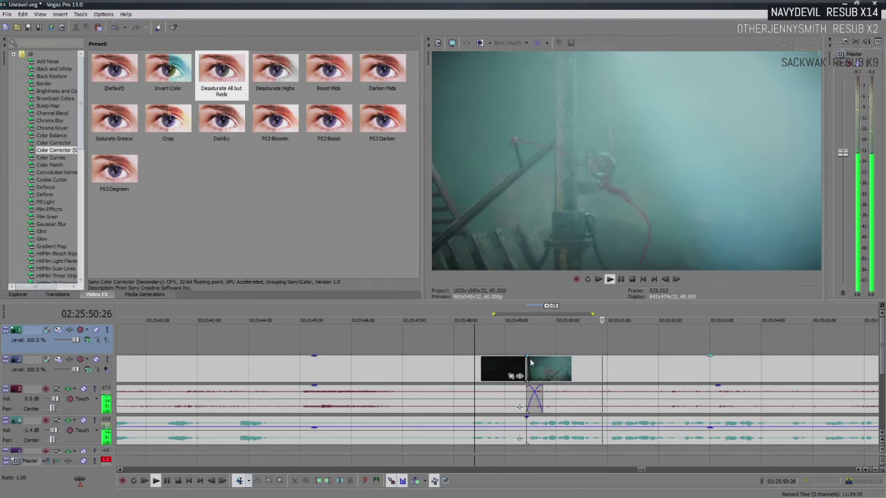
{"action": "left_click", "coordinate": [449, 346]}
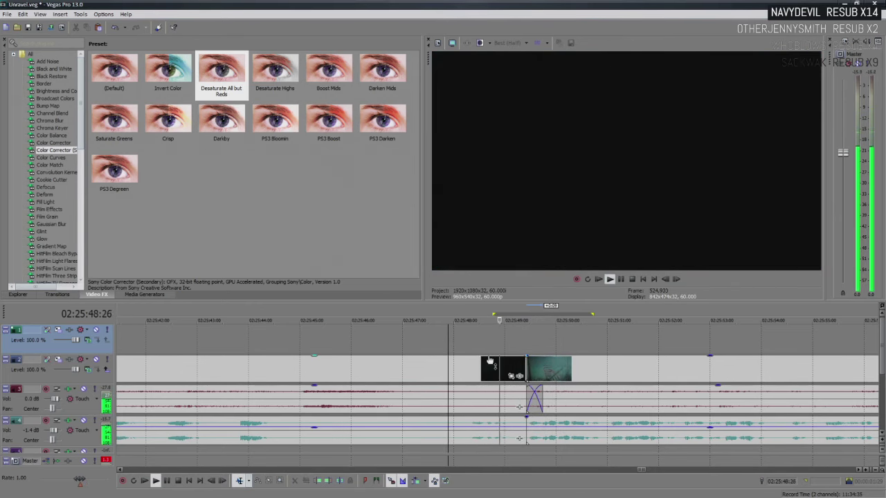
{"action": "key", "text": "Return"}
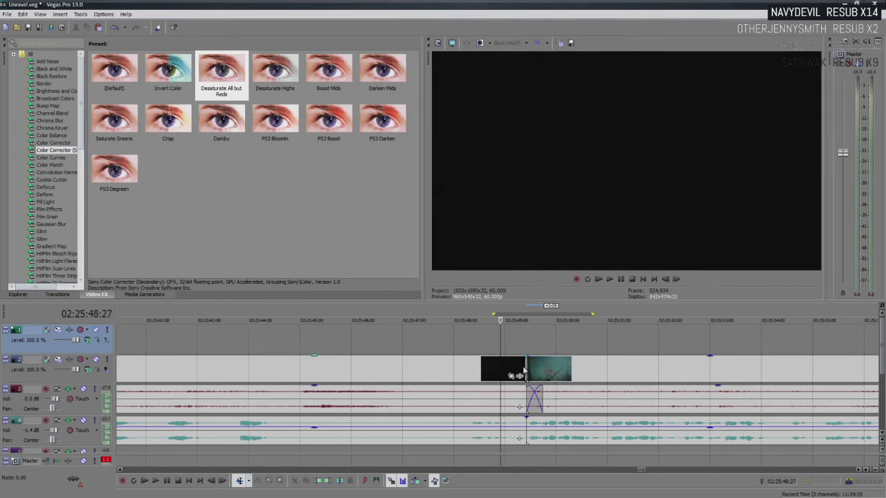
- Trim the preceding video and audio ends 0:15 back to 02:25:48:27, move the following clips against them, and play the cut
{"action": "left_click_drag", "start_coordinate": [525, 373], "coordinate": [498, 372]}
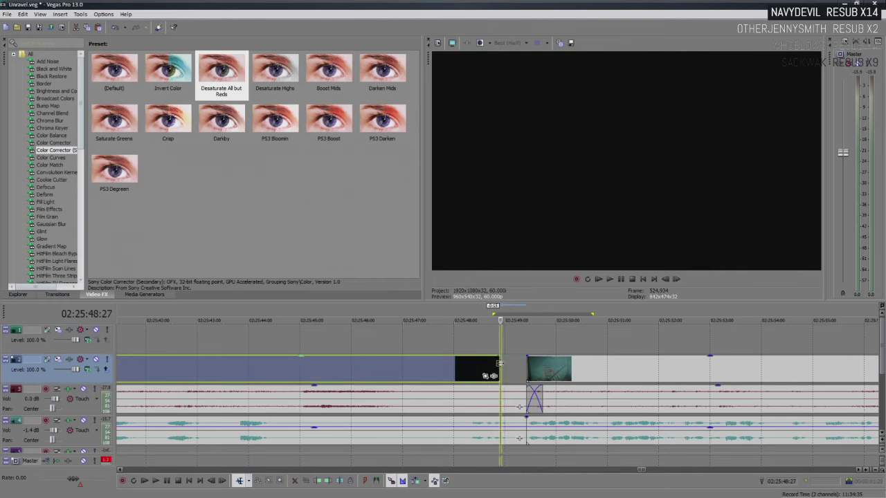
{"action": "left_click_drag", "start_coordinate": [527, 424], "coordinate": [500, 424]}
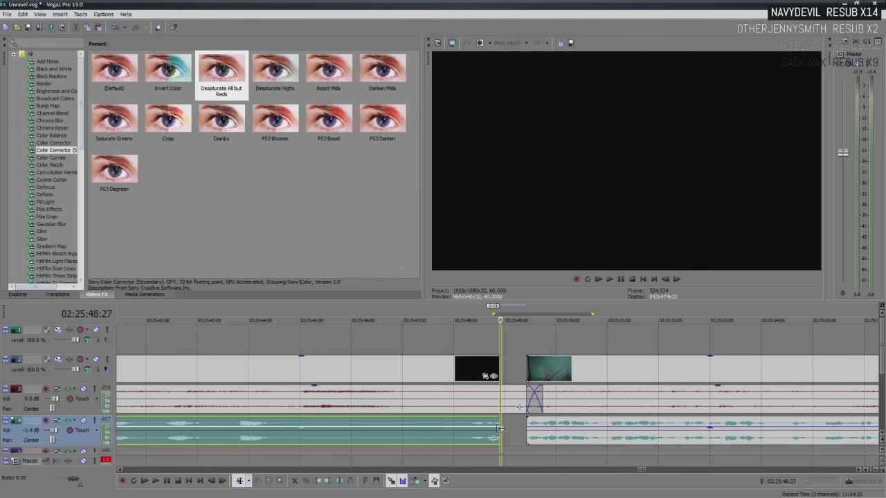
{"action": "left_click_drag", "start_coordinate": [539, 404], "coordinate": [516, 403]}
{"action": "left_click", "coordinate": [540, 401]}
{"action": "left_click_drag", "start_coordinate": [551, 379], "coordinate": [523, 382]}
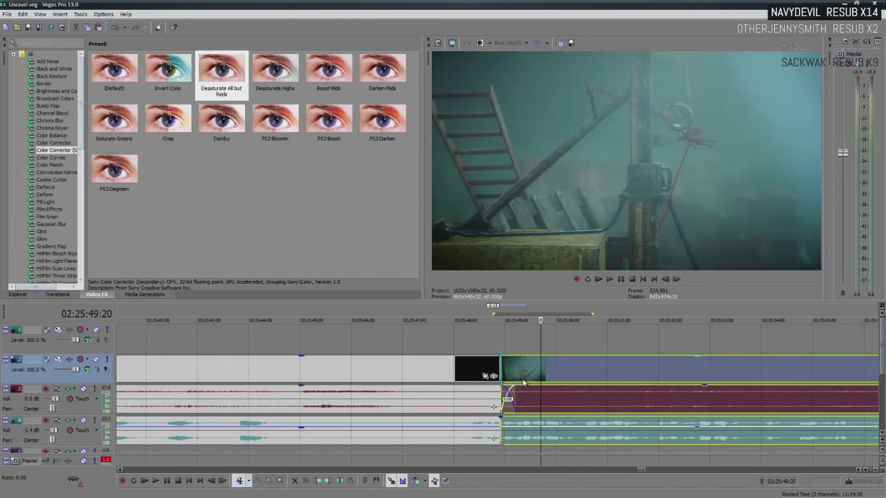
{"action": "left_click", "coordinate": [451, 368]}
{"action": "key", "text": "space"}
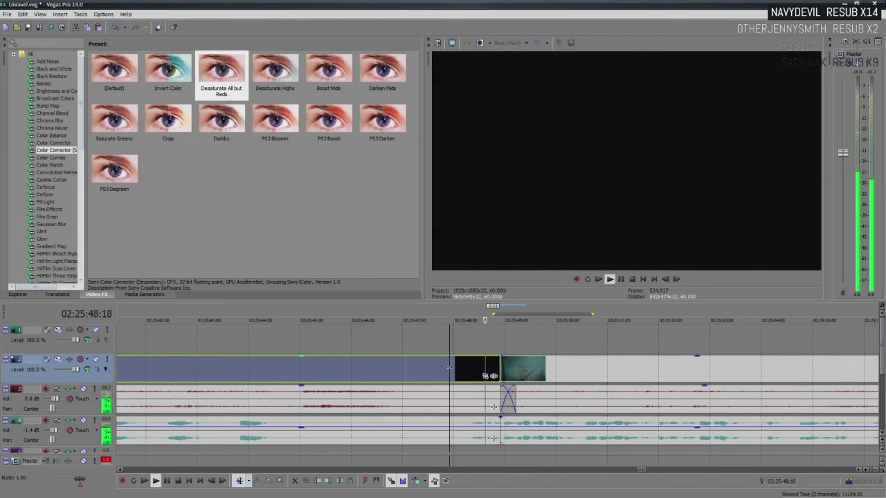
- Extend the preceding voice audio 0:02 into the following clip as a crossfade and play the cut with a longer lead-in
{"action": "left_click", "coordinate": [493, 423]}
{"action": "key", "text": "space"}
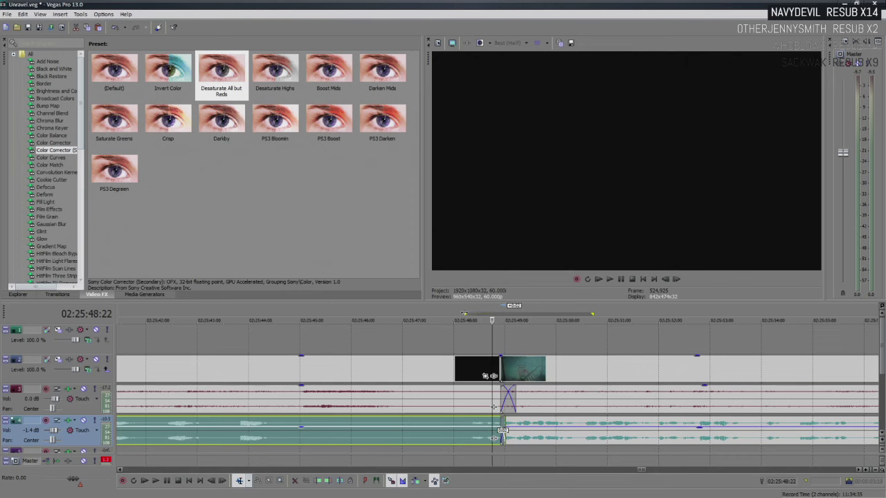
{"action": "key", "text": "space"}
{"action": "key", "text": "q"}
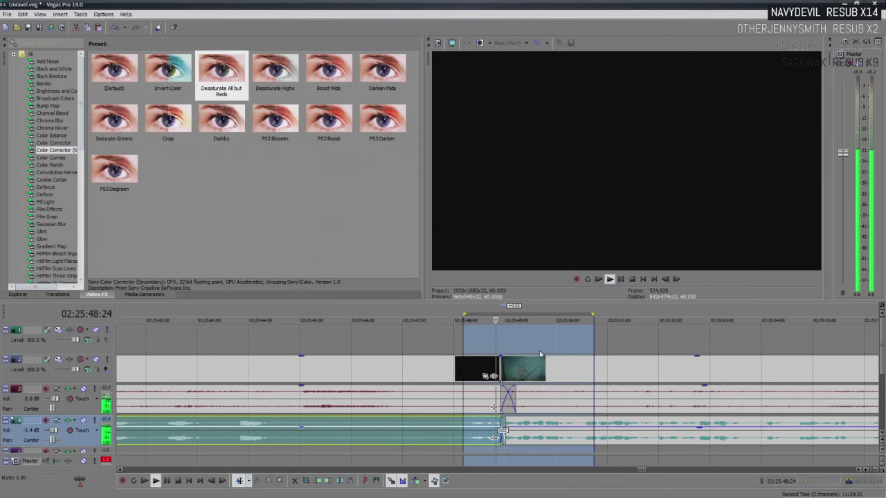
{"action": "left_click", "coordinate": [534, 351]}
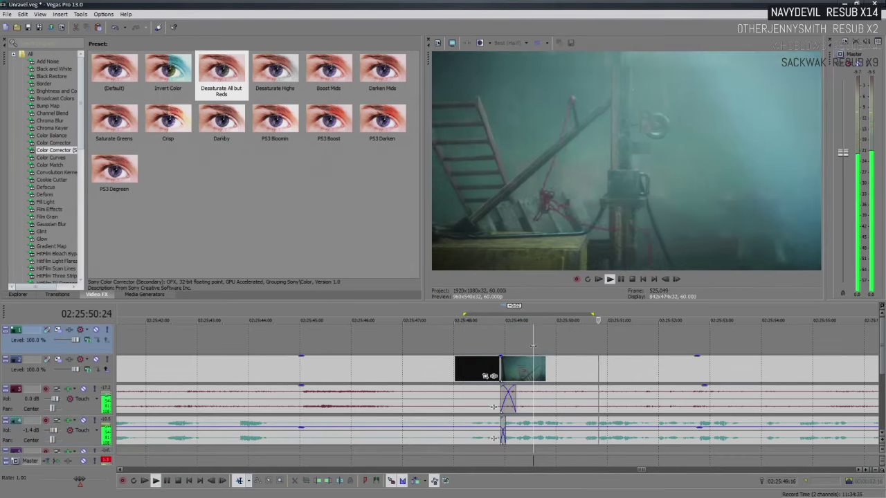
- Play the gameplay following the cut through to about 02:27:40, checking its picture and voice audio
{"action": "scroll", "coordinate": [554, 366], "scroll_direction": "down", "scroll_amount": 3}
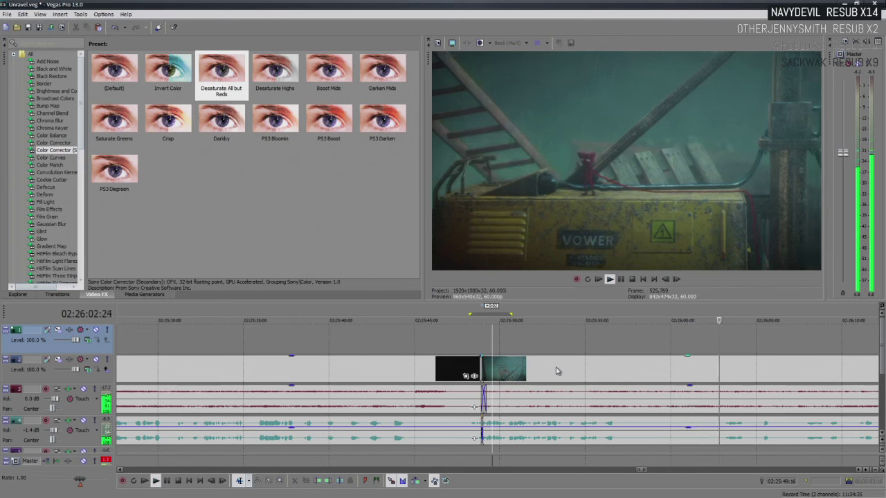
{"action": "key", "text": "Return"}
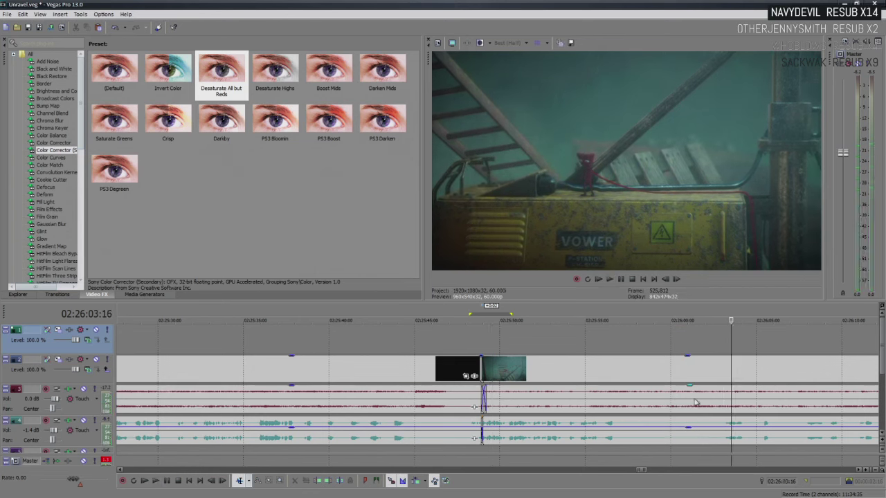
{"action": "left_click", "coordinate": [661, 372]}
{"action": "key", "text": "space"}
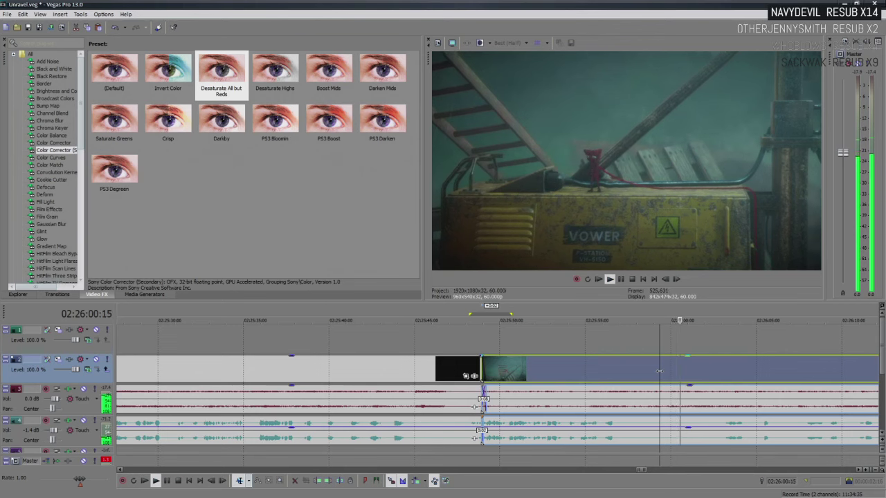
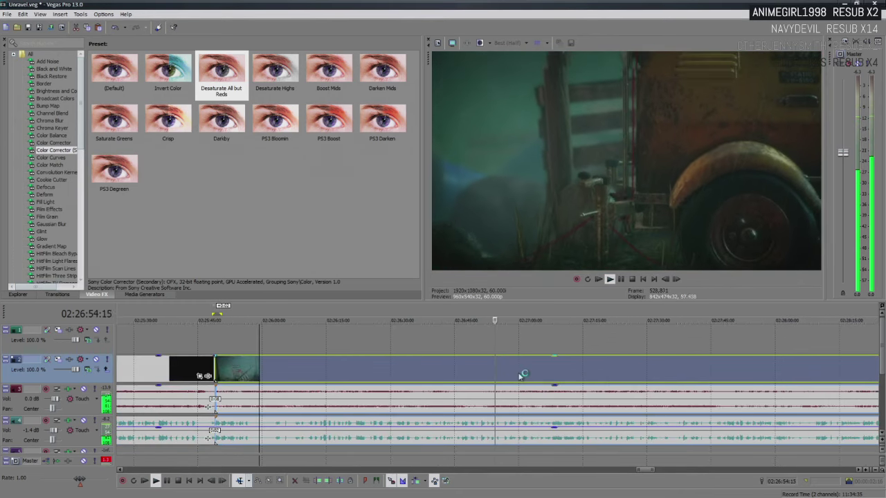
{"action": "scroll", "coordinate": [519, 376], "scroll_direction": "down", "scroll_amount": 6}
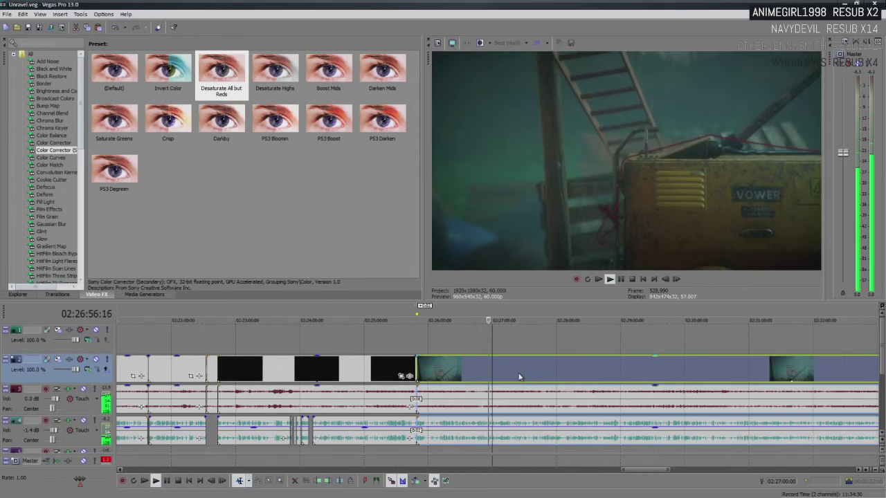
{"action": "scroll", "coordinate": [538, 437], "scroll_direction": "up", "scroll_amount": 4}
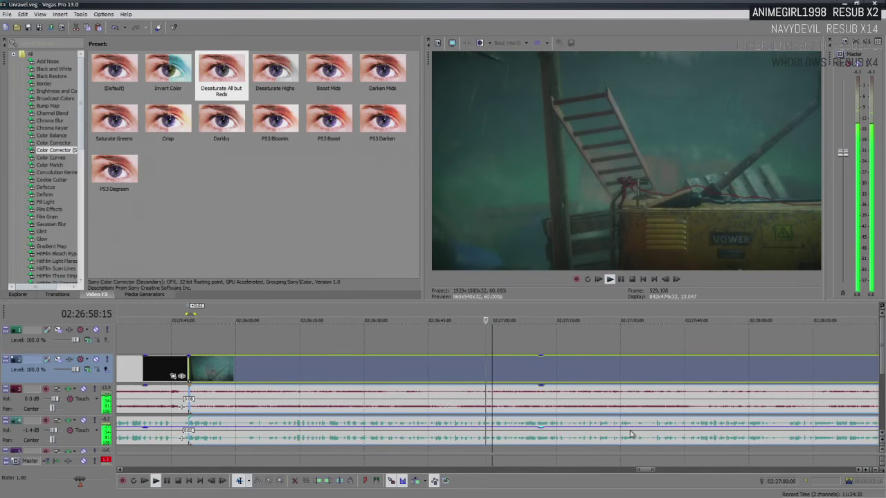
{"action": "scroll", "coordinate": [523, 379], "scroll_direction": "up", "scroll_amount": 2}
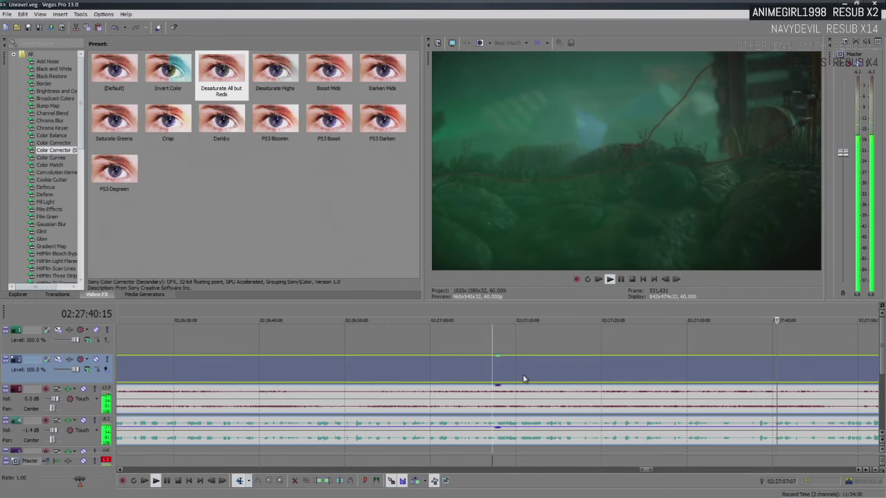
- Play the gameplay on to about 02:28:06 and replay the voice audio around 02:27:44 to find the cut point
{"action": "scroll", "coordinate": [543, 390], "scroll_direction": "down", "scroll_amount": 2}
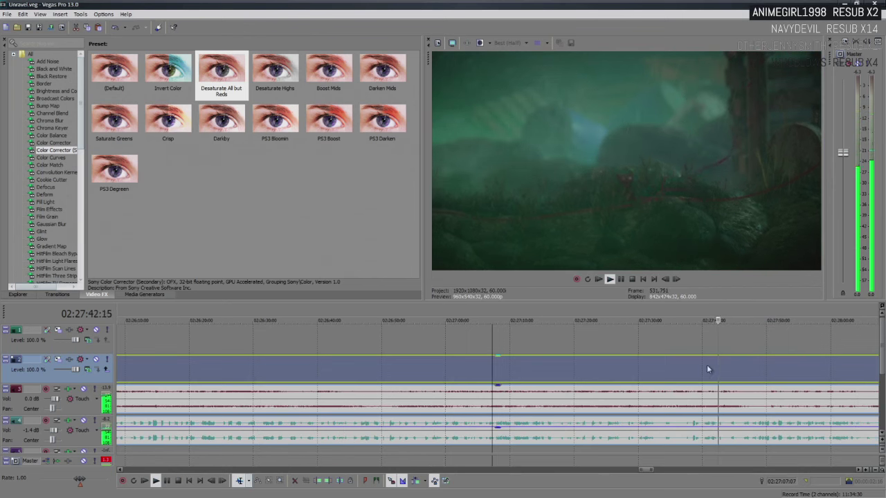
{"action": "scroll", "coordinate": [733, 374], "scroll_direction": "up", "scroll_amount": 2}
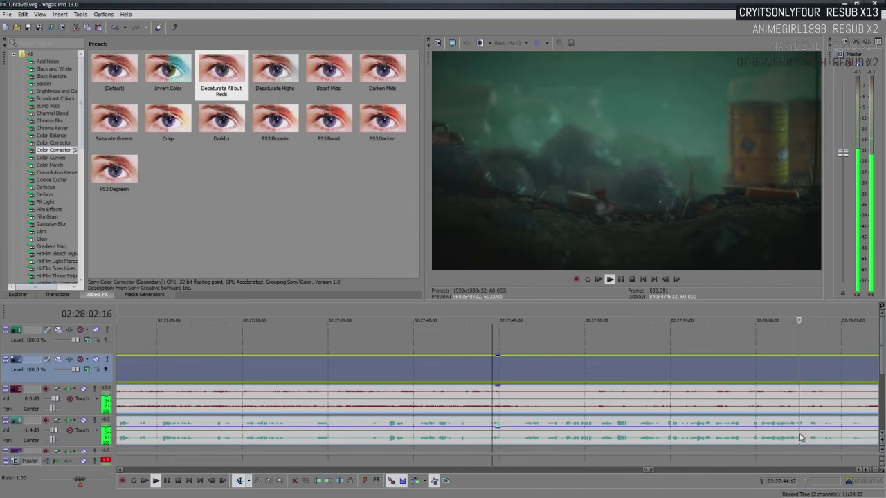
{"action": "scroll", "coordinate": [801, 434], "scroll_direction": "down", "scroll_amount": 2}
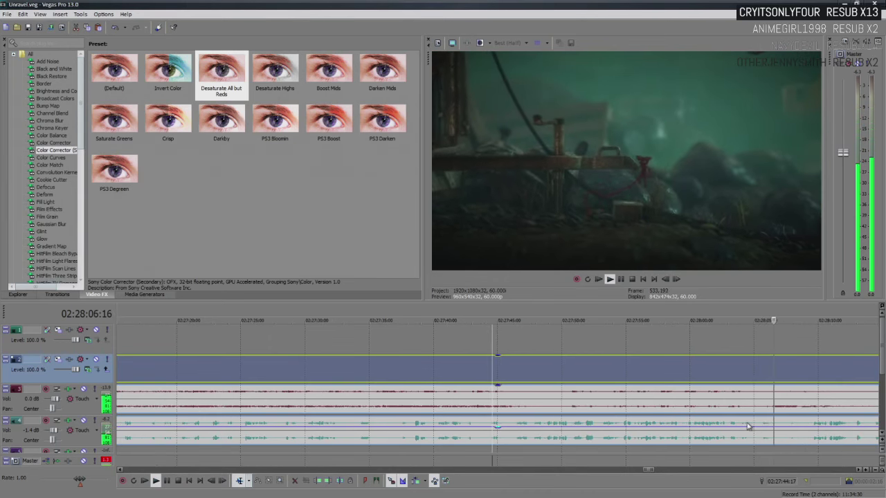
{"action": "key", "text": "Return"}
{"action": "left_click", "coordinate": [489, 424]}
{"action": "scroll", "coordinate": [489, 424], "scroll_direction": "up", "scroll_amount": 3}
{"action": "key", "text": "Return"}
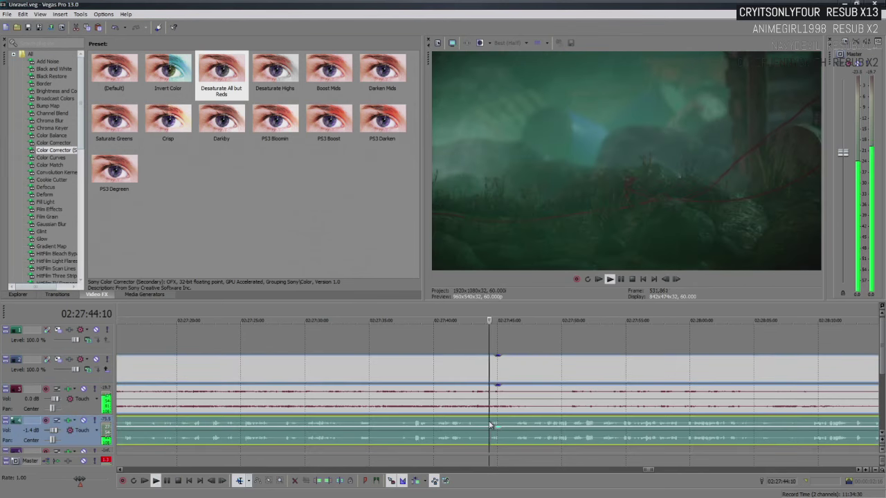
{"action": "key", "text": "Return"}
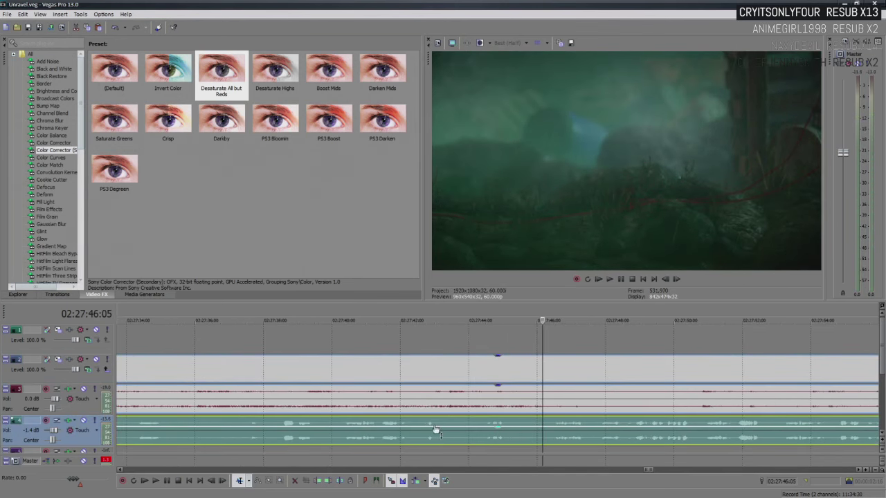
{"action": "left_click", "coordinate": [321, 426]}
{"action": "key", "text": "Return"}
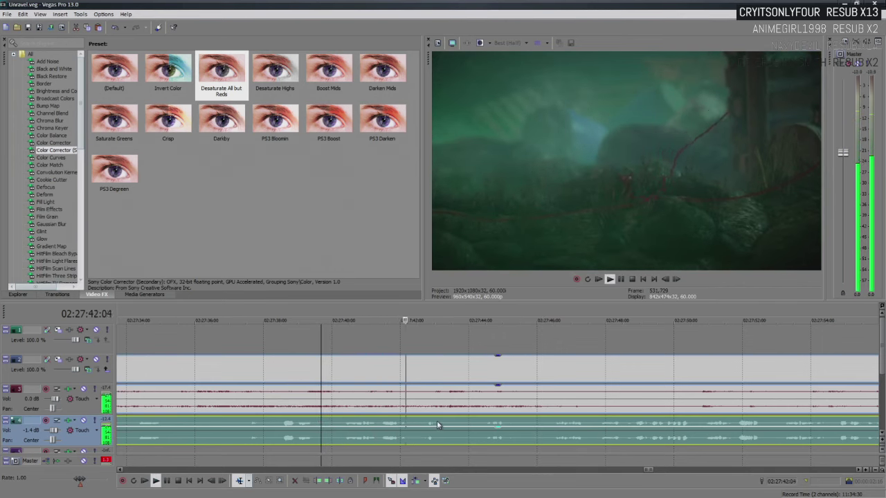
{"action": "key", "text": "Return"}
- Split the voice audio at 02:27:45:02 and trim the start of the following piece 0:26 later
{"action": "left_click", "coordinate": [506, 427]}
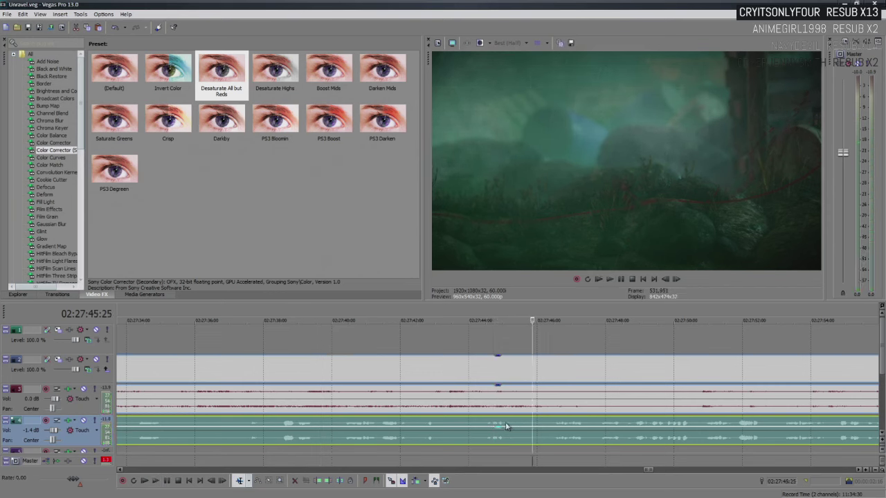
{"action": "key", "text": "s"}
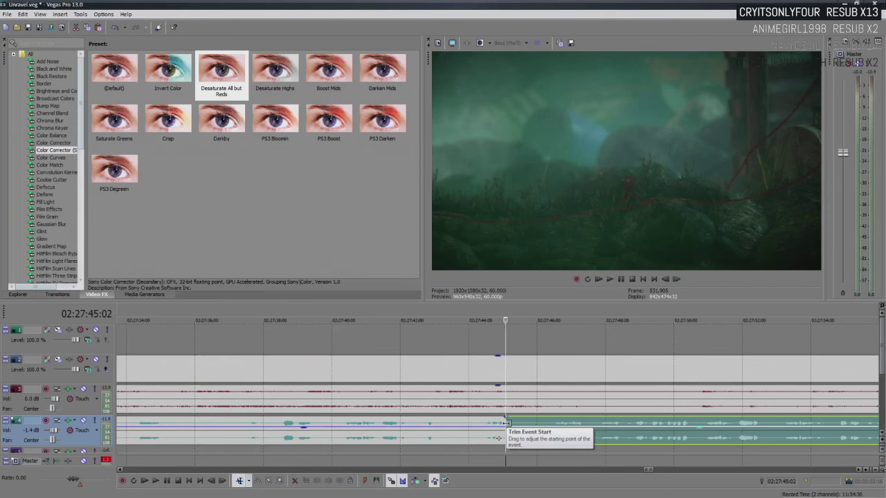
{"action": "left_click_drag", "start_coordinate": [507, 427], "coordinate": [537, 426]}
- Play across the voice gap and split the gameplay video and game audio at 02:27:46:04
{"action": "left_click", "coordinate": [483, 367]}
{"action": "key", "text": "space"}
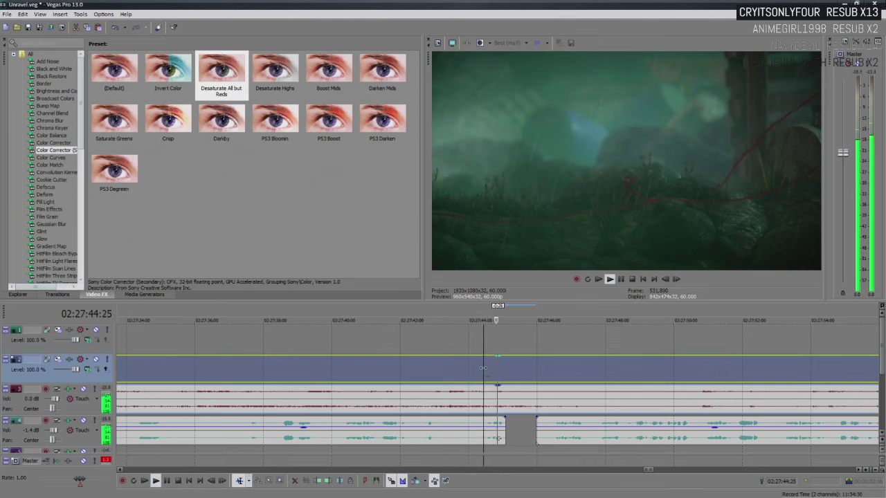
{"action": "key", "text": "Return"}
{"action": "key", "text": "s"}
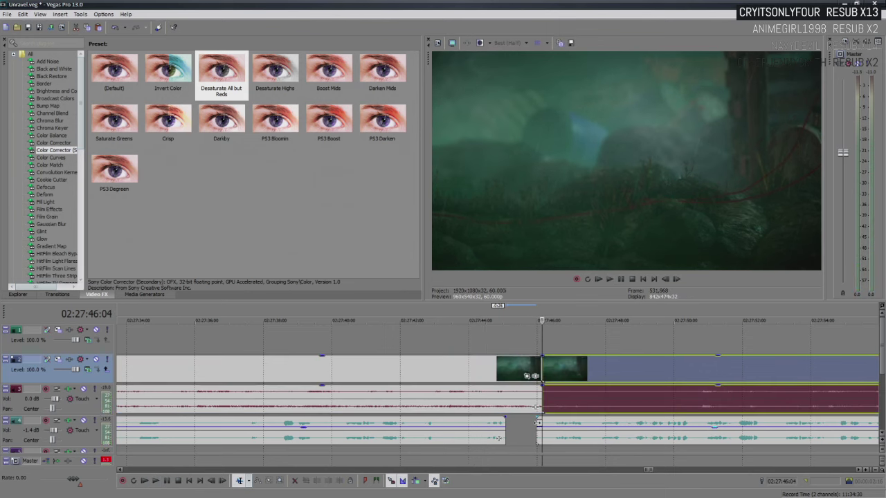
- Trim the starts of the following video, game-audio and voice clips to about 02:28:09:21 and play from there
{"action": "left_click", "coordinate": [545, 424]}
{"action": "left_click", "coordinate": [567, 395], "text": "ctrl"}
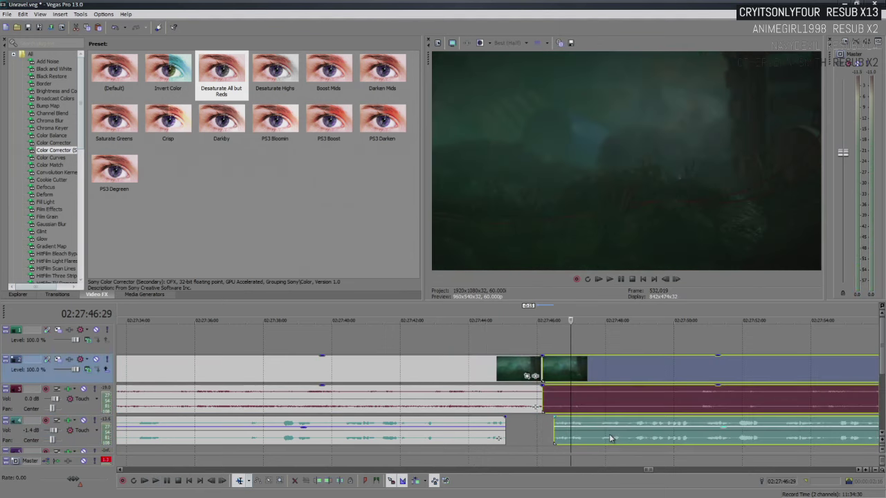
{"action": "scroll", "coordinate": [550, 393], "scroll_direction": "down", "scroll_amount": 3}
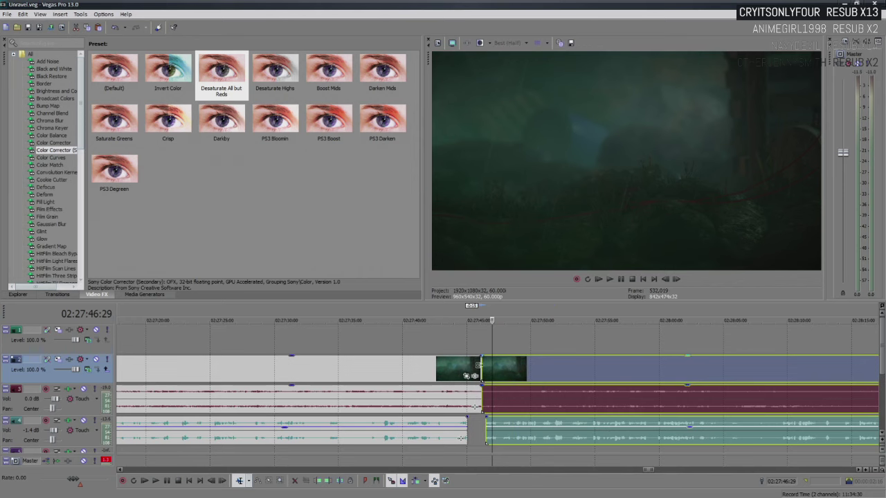
{"action": "left_click_drag", "start_coordinate": [483, 368], "coordinate": [784, 376]}
{"action": "left_click", "coordinate": [783, 376]}
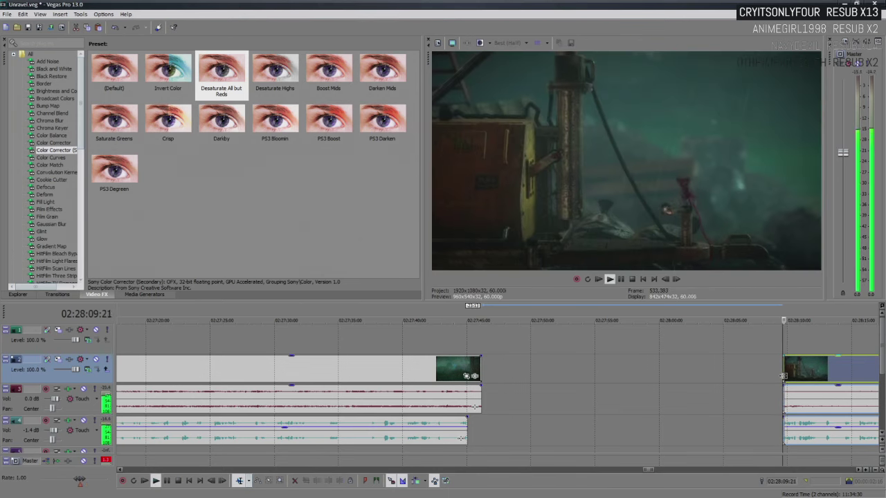
{"action": "key", "text": "space"}
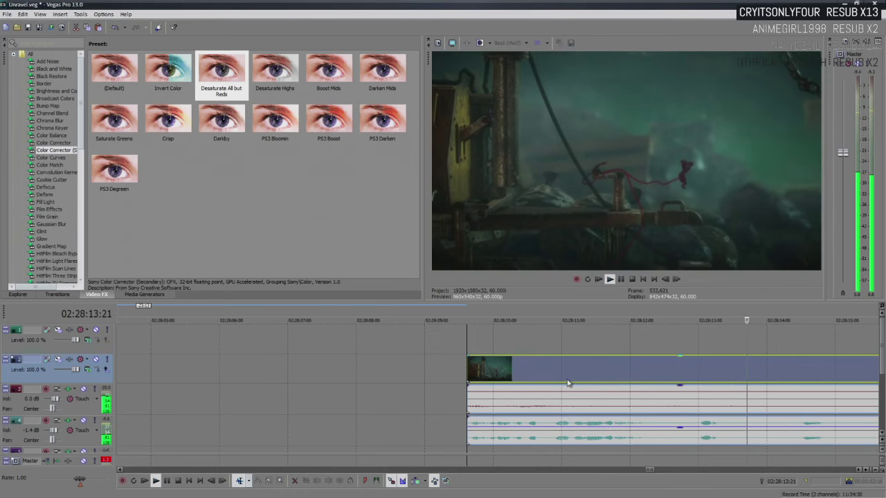
- Move the following clips back onto the preceding ones as a 1:19 dissolve with a 0:02 voice crossfade and play the transition
{"action": "scroll", "coordinate": [568, 384], "scroll_direction": "down", "scroll_amount": 10}
{"action": "scroll", "coordinate": [509, 389], "scroll_direction": "up", "scroll_amount": 4}
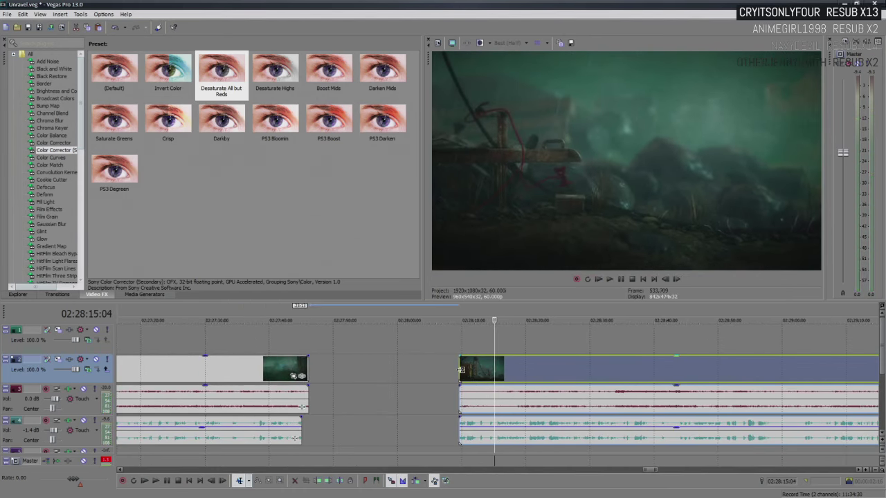
{"action": "left_click_drag", "start_coordinate": [461, 371], "coordinate": [331, 379]}
{"action": "left_click", "coordinate": [532, 443]}
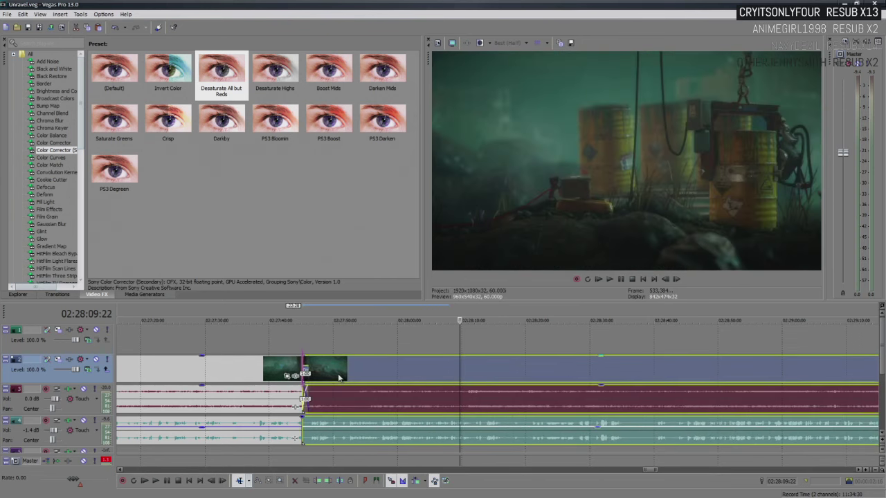
{"action": "scroll", "coordinate": [307, 386], "scroll_direction": "up", "scroll_amount": 5}
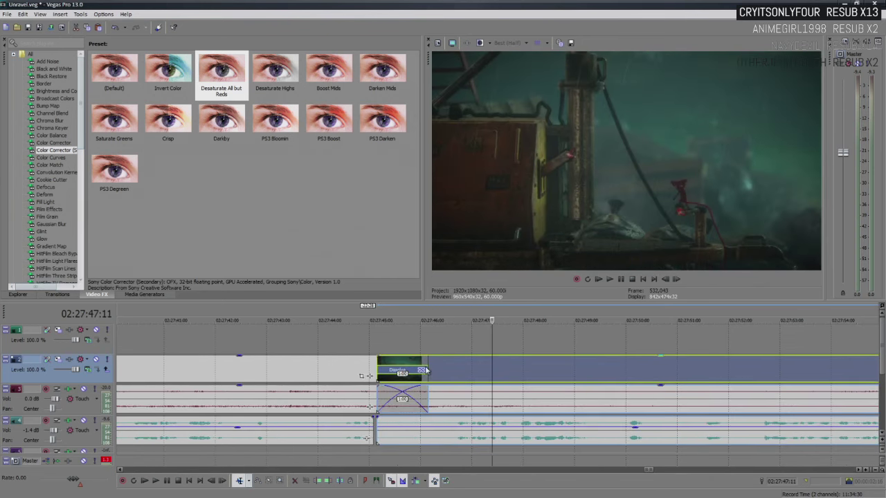
{"action": "left_click_drag", "start_coordinate": [369, 375], "coordinate": [471, 376]}
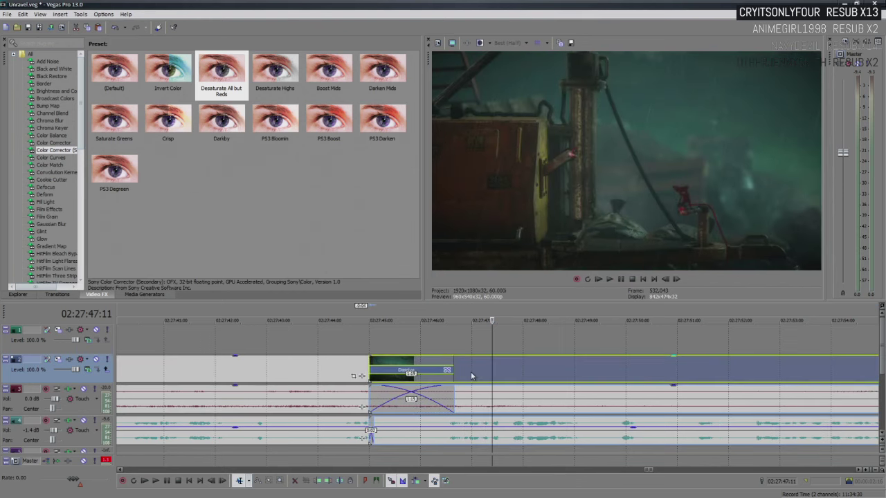
{"action": "left_click_drag", "start_coordinate": [308, 309], "coordinate": [485, 332]}
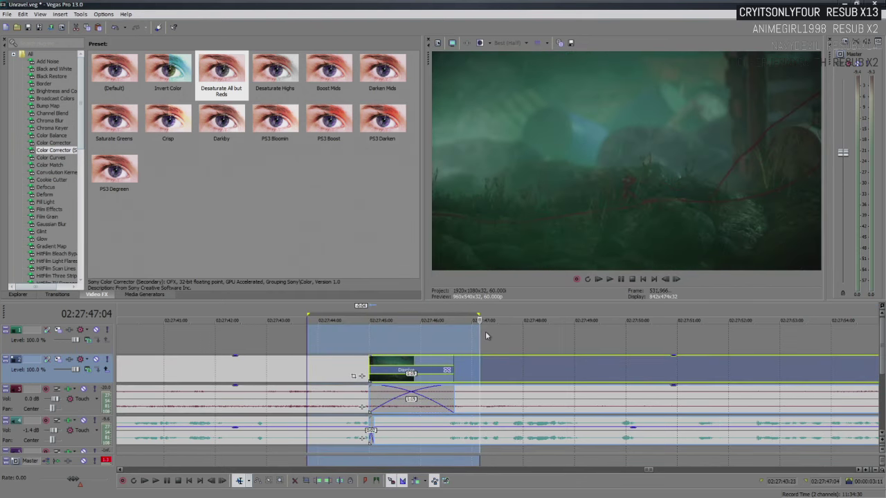
{"action": "key", "text": "space"}
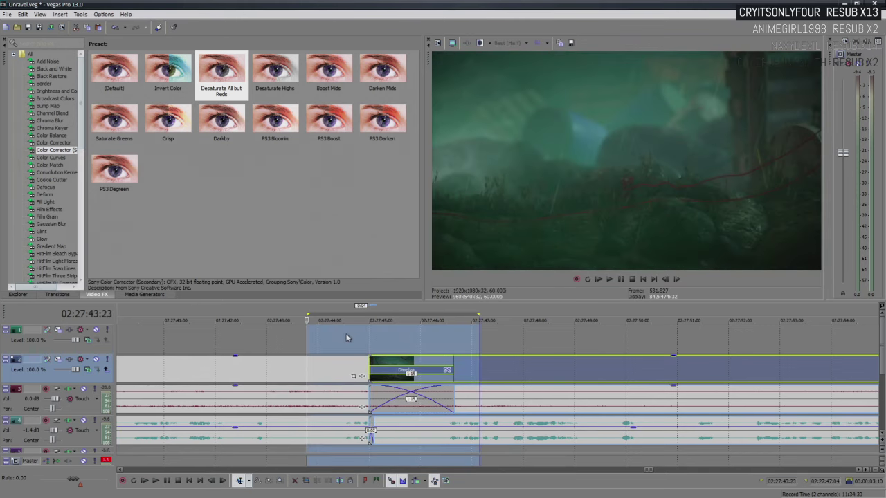
- Try Color bleed on the Dissolve transition at 02:27:45:13 and set its type to Pixel color morph
{"action": "left_click", "coordinate": [391, 341]}
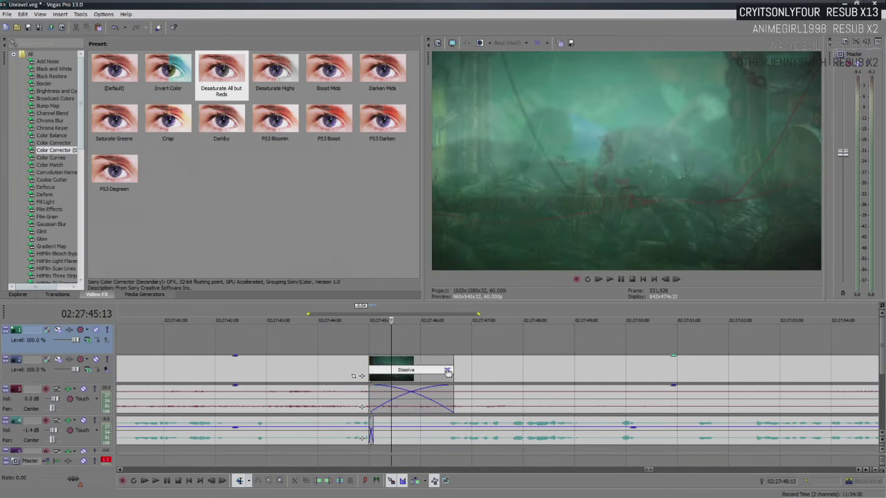
{"action": "left_click", "coordinate": [448, 370]}
{"action": "left_click", "coordinate": [173, 186]}
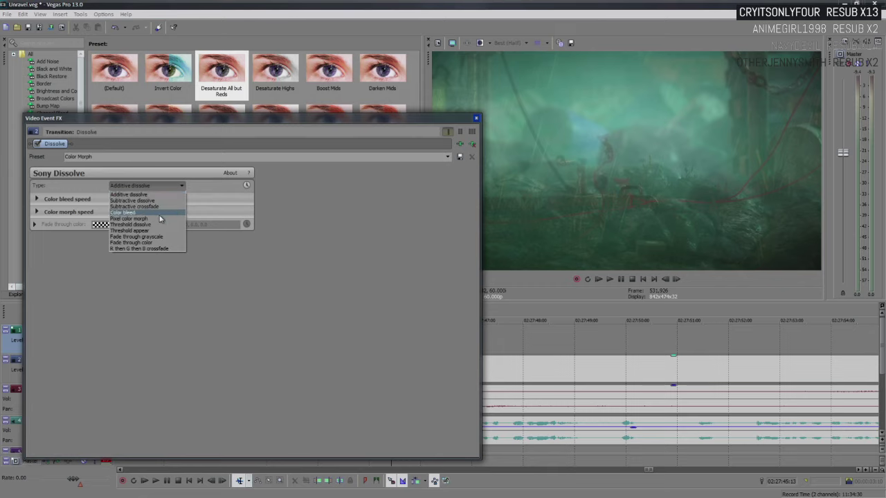
{"action": "left_click", "coordinate": [159, 213]}
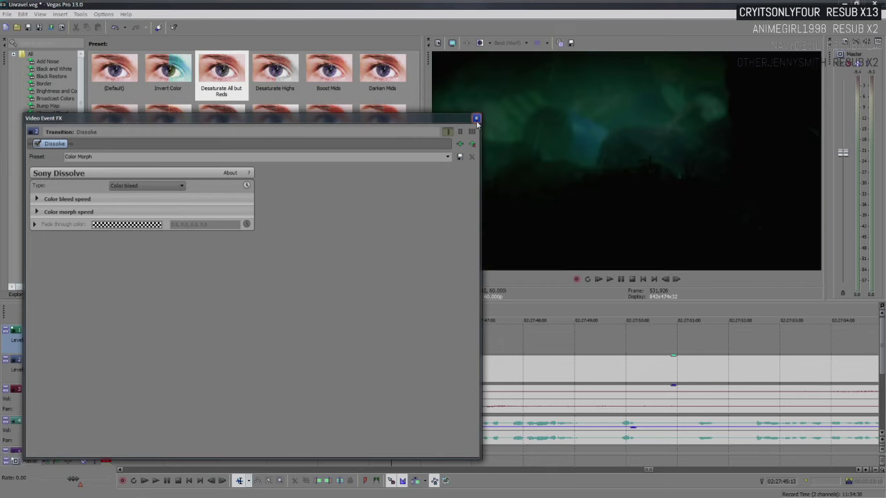
{"action": "left_click", "coordinate": [123, 187]}
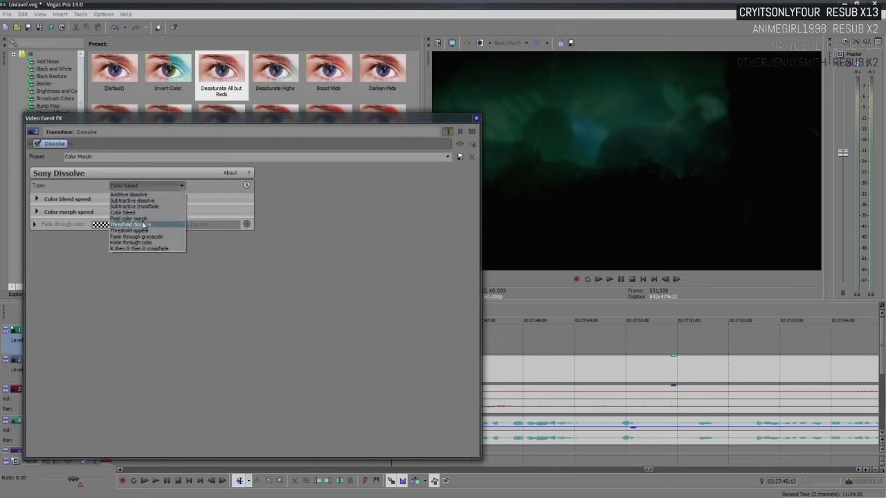
{"action": "left_click", "coordinate": [162, 219]}
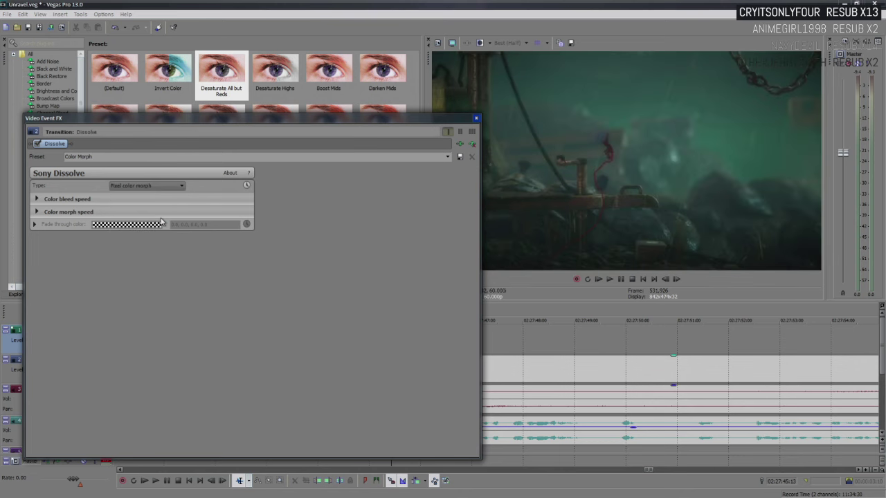
{"action": "left_click", "coordinate": [476, 119]}
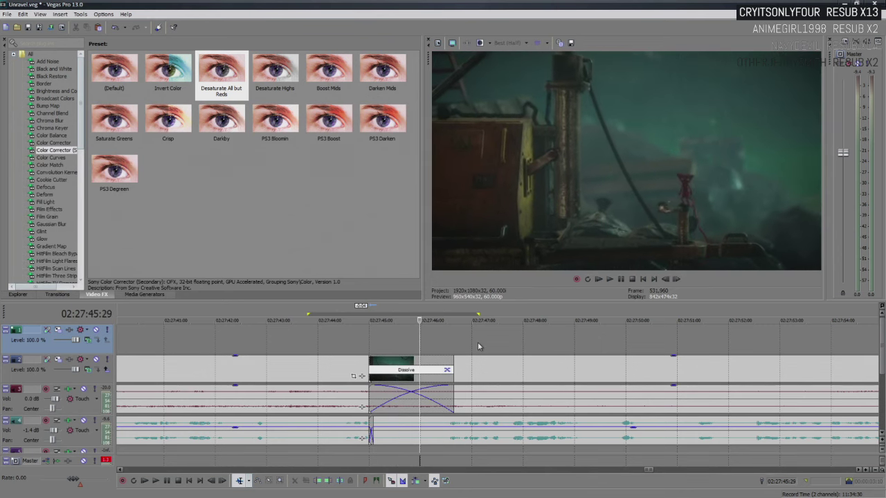
- Play the dissolve and replay it from 02:27:44:08, checking the picture morph and voice audio across the join
{"action": "key", "text": "space"}
{"action": "left_click", "coordinate": [385, 349]}
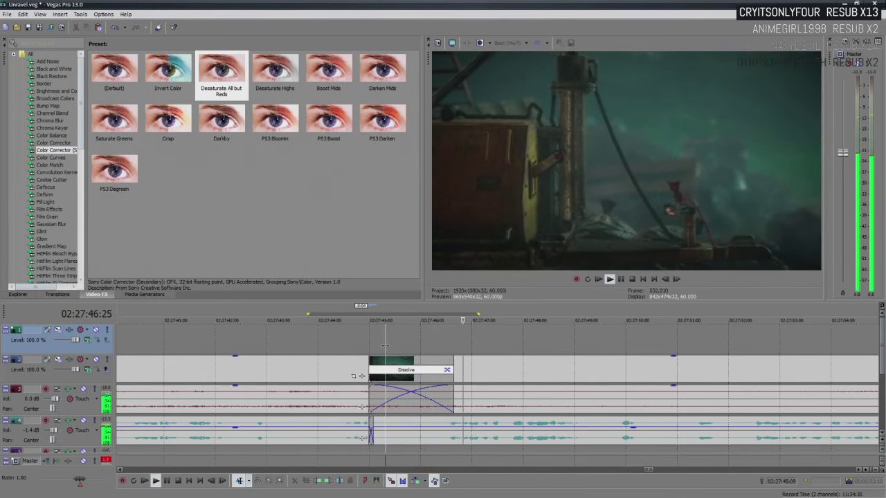
{"action": "left_click", "coordinate": [494, 377]}
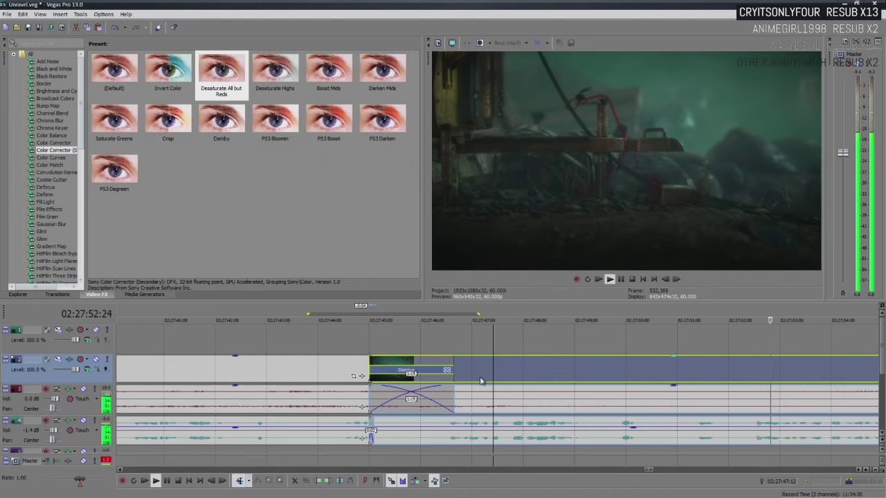
{"action": "key", "text": "Return"}
{"action": "left_click", "coordinate": [332, 418]}
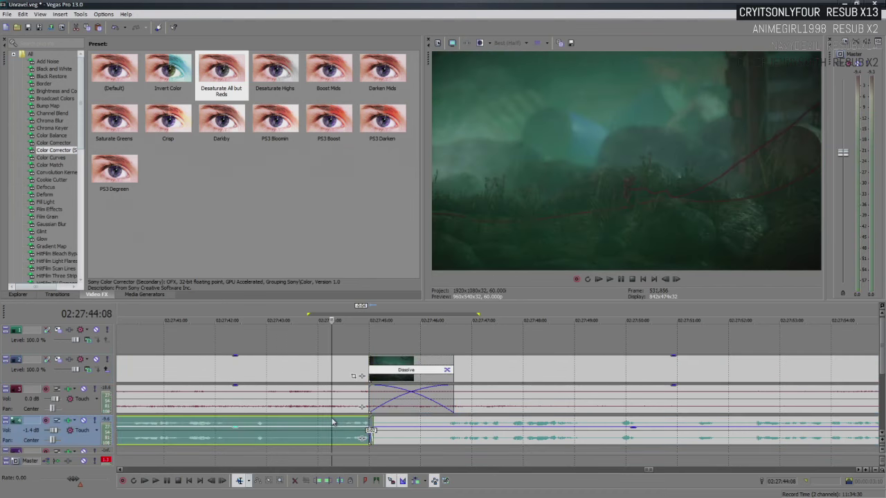
{"action": "key", "text": "Return"}
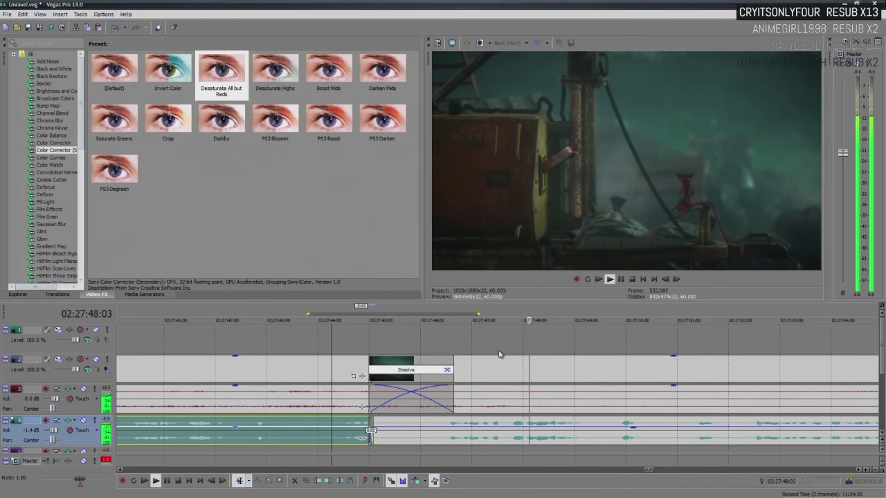
{"action": "key", "text": "Return"}
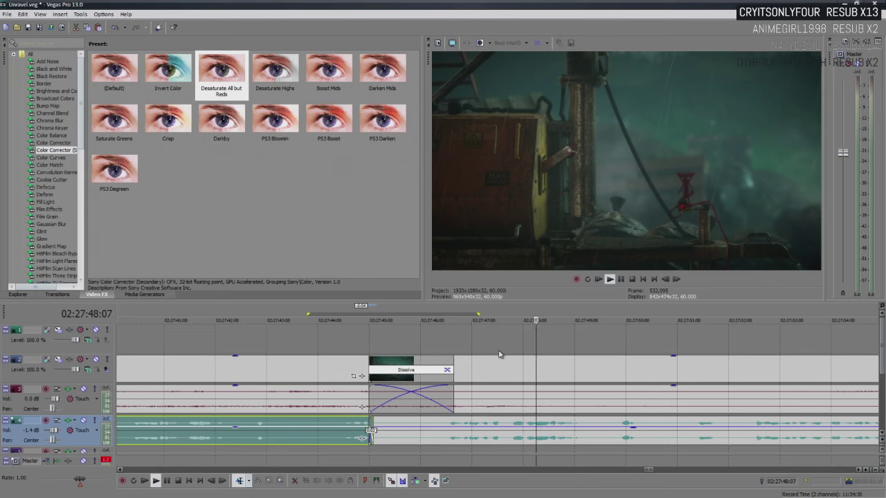
- Play the gameplay following the dissolve through to about 02:28:48 and view the wider timeline of clips
{"action": "key", "text": "space"}
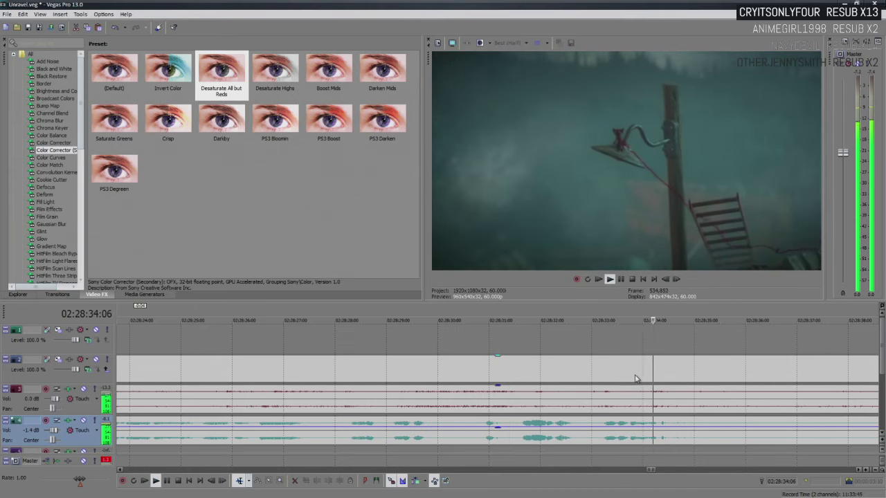
{"action": "left_click", "coordinate": [661, 379]}
{"action": "scroll", "coordinate": [553, 433], "scroll_direction": "down", "scroll_amount": 3}
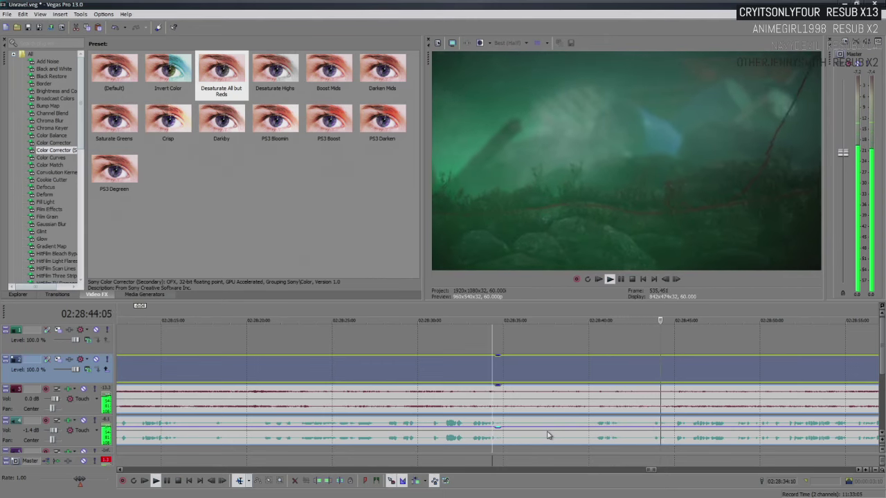
{"action": "scroll", "coordinate": [626, 425], "scroll_direction": "down", "scroll_amount": 4}
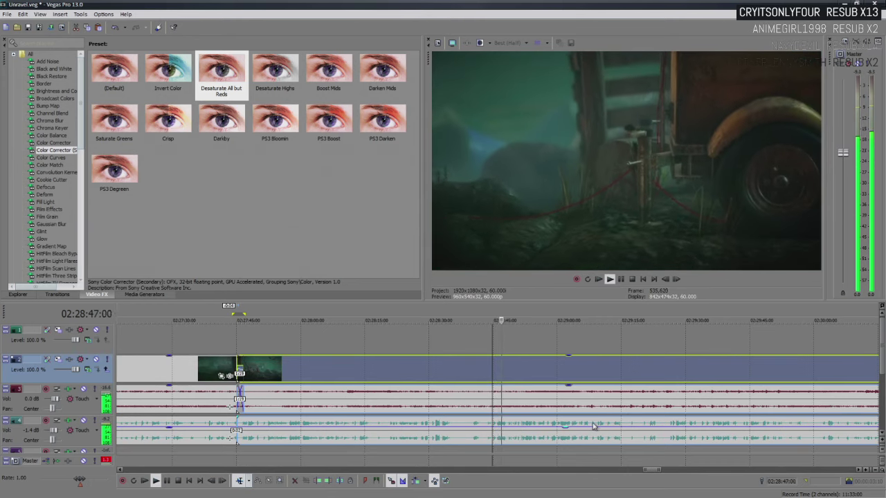
{"action": "scroll", "coordinate": [587, 426], "scroll_direction": "down", "scroll_amount": 3}
{"action": "scroll", "coordinate": [587, 426], "scroll_direction": "down", "scroll_amount": 3}
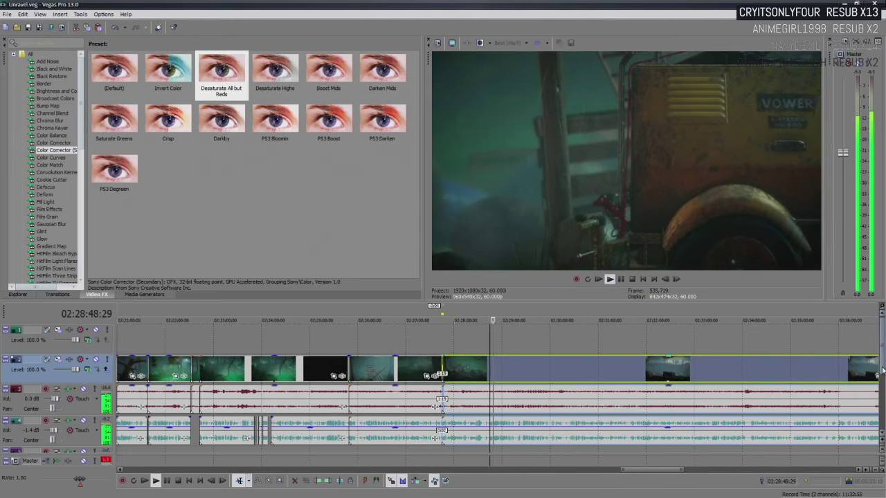
- Continue playing the gameplay to about 02:29:21, stop there and view the surrounding clips
{"action": "scroll", "coordinate": [882, 380], "scroll_direction": "down", "scroll_amount": 1}
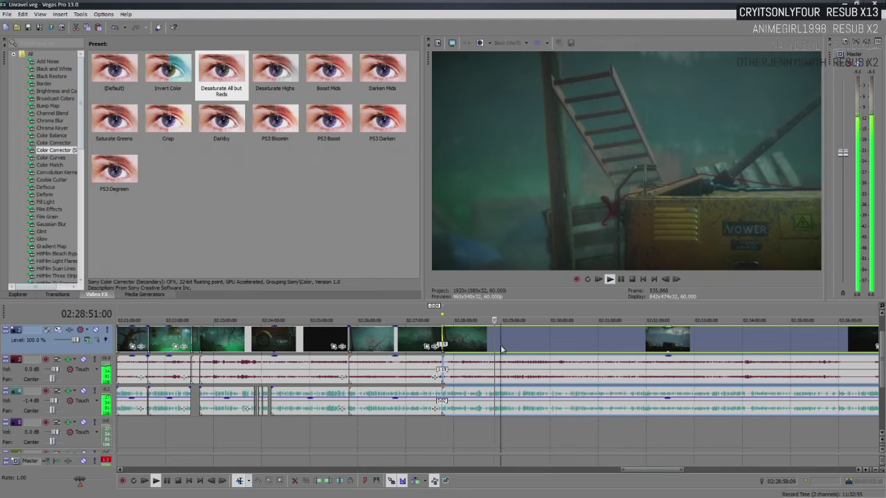
{"action": "scroll", "coordinate": [502, 349], "scroll_direction": "up", "scroll_amount": 5}
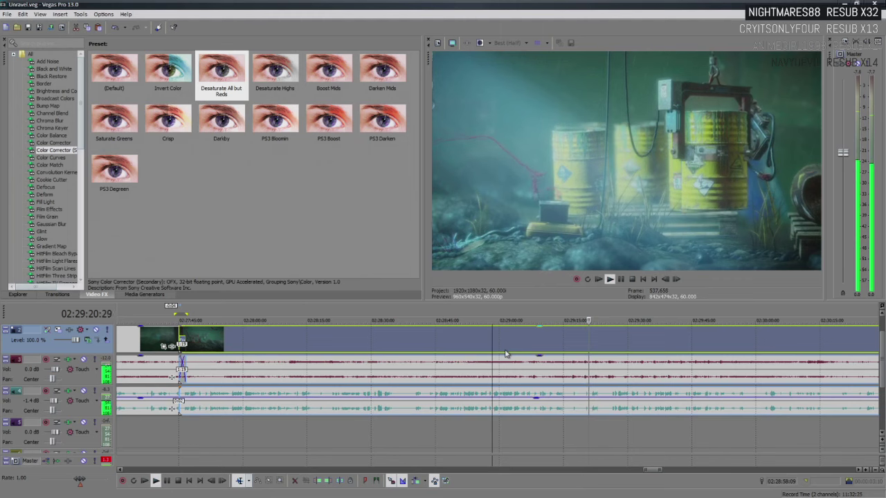
{"action": "key", "text": "Return"}
{"action": "scroll", "coordinate": [644, 411], "scroll_direction": "down", "scroll_amount": 5}
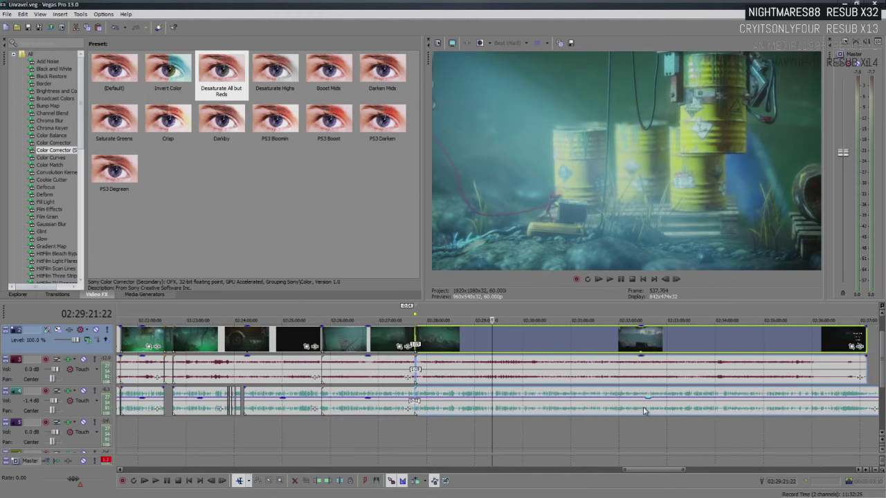
- Compare where the voice and gameplay clips end near 02:37:08, playing the last seconds from about 02:37:02
{"action": "left_click", "coordinate": [679, 392]}
{"action": "scroll", "coordinate": [457, 395], "scroll_direction": "up", "scroll_amount": 2}
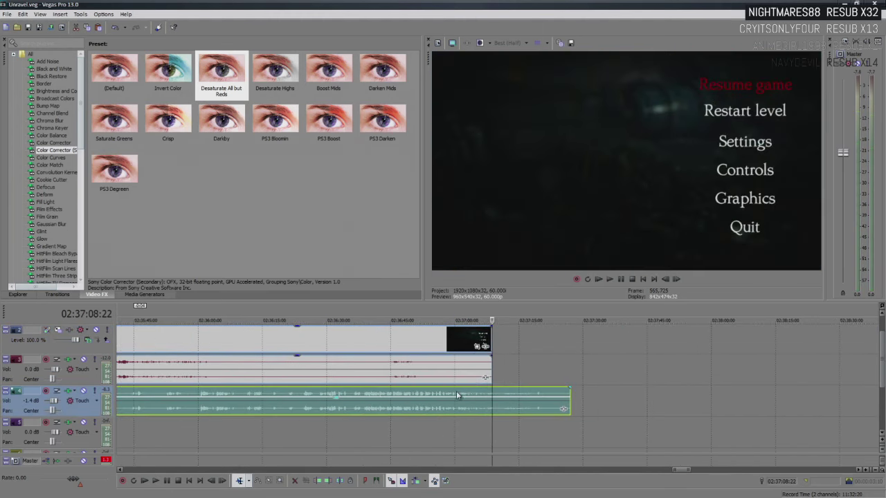
{"action": "scroll", "coordinate": [481, 392], "scroll_direction": "up", "scroll_amount": 2}
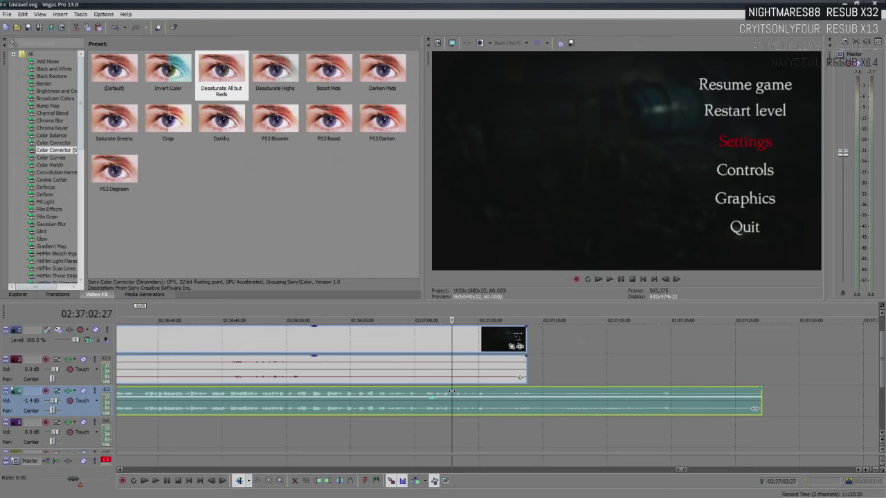
{"action": "key", "text": "space"}
{"action": "scroll", "coordinate": [470, 389], "scroll_direction": "up", "scroll_amount": 1}
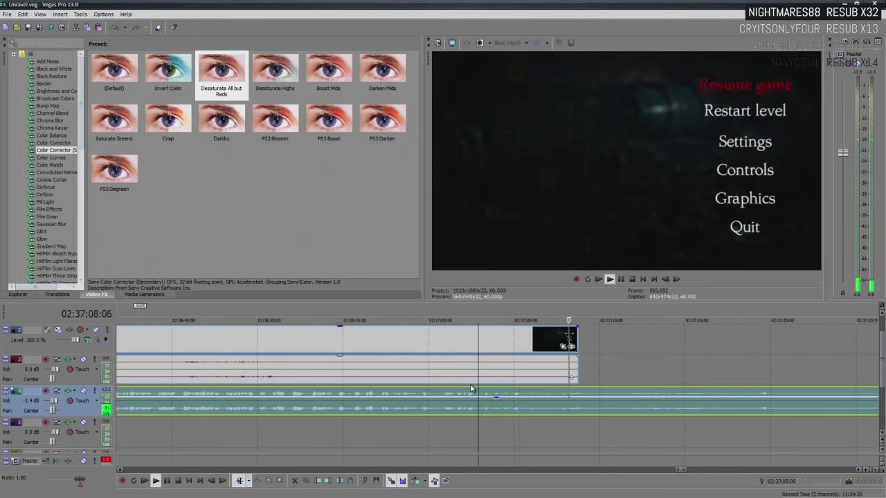
{"action": "key", "text": "space"}
{"action": "scroll", "coordinate": [470, 384], "scroll_direction": "down", "scroll_amount": 4}
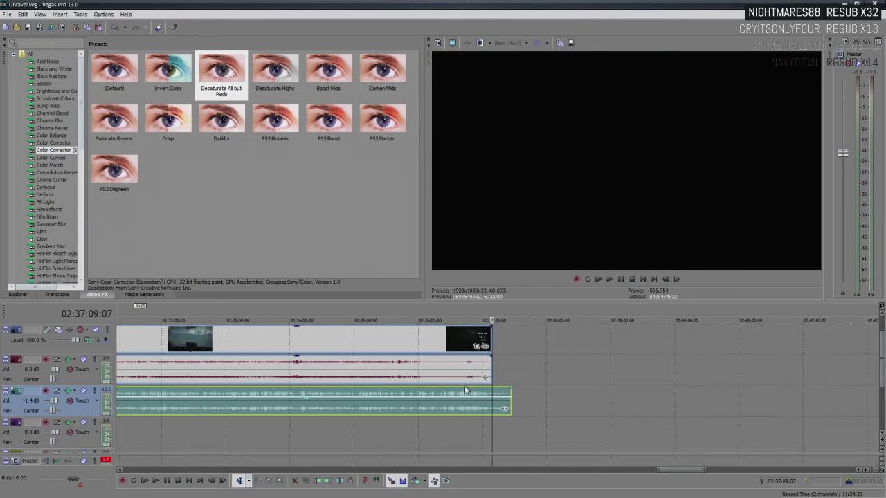
- Return to the gameplay after the dissolve and split the voice clip at about 02:29:16
{"action": "scroll", "coordinate": [203, 393], "scroll_direction": "up", "scroll_amount": 4}
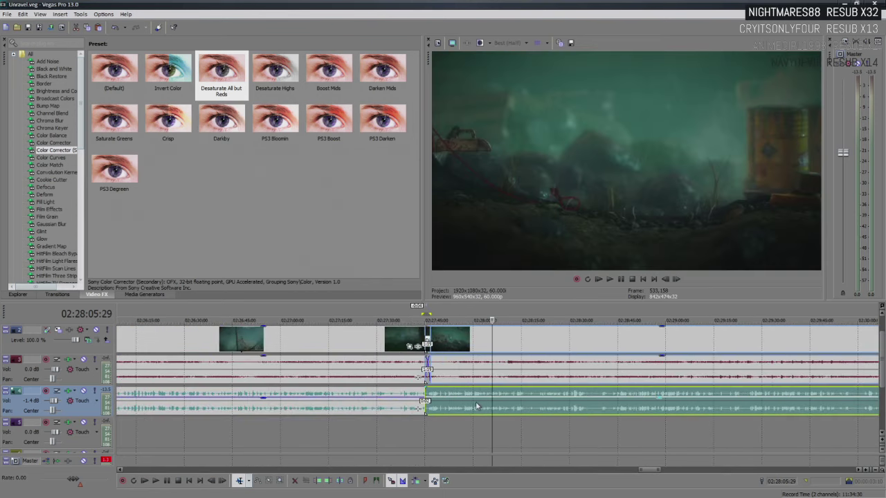
{"action": "left_click", "coordinate": [545, 397]}
{"action": "scroll", "coordinate": [545, 397], "scroll_direction": "up", "scroll_amount": 4}
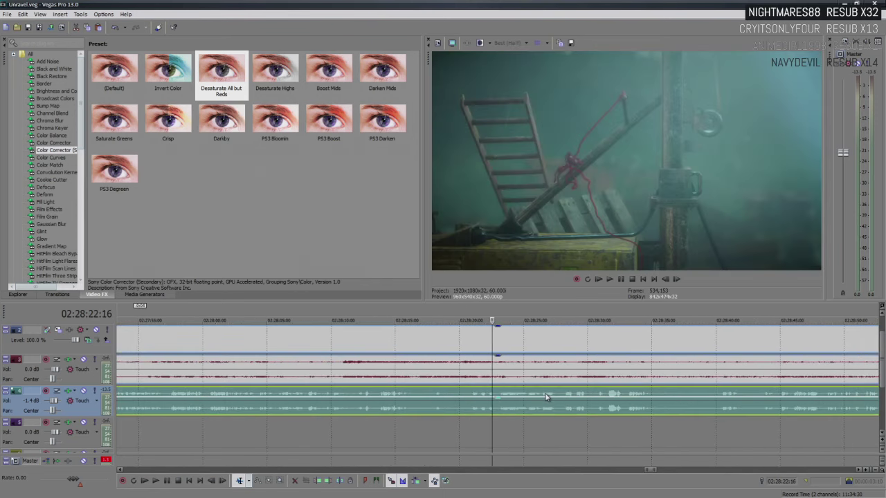
{"action": "scroll", "coordinate": [502, 394], "scroll_direction": "down", "scroll_amount": 4}
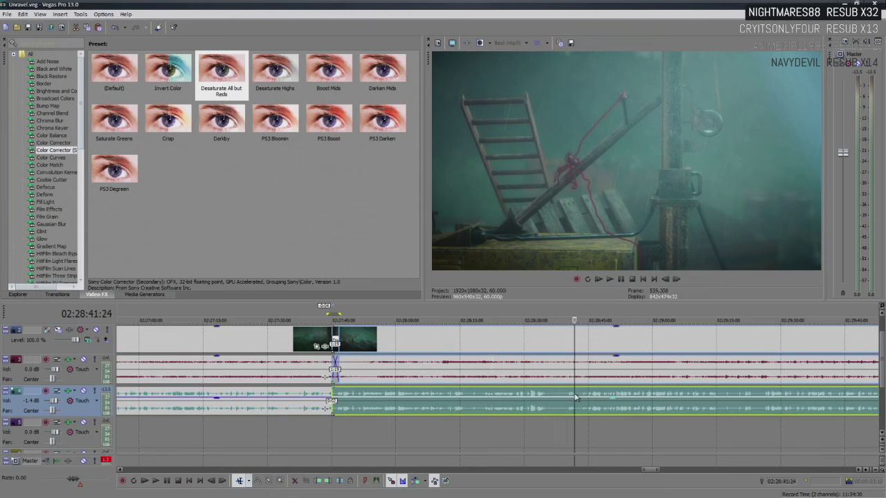
{"action": "scroll", "coordinate": [574, 394], "scroll_direction": "down", "scroll_amount": 4}
{"action": "left_click", "coordinate": [492, 398]}
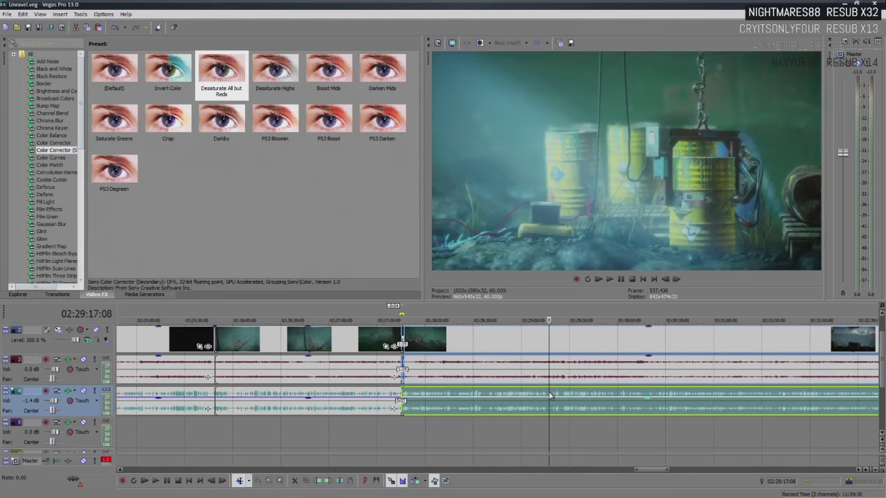
{"action": "scroll", "coordinate": [493, 400], "scroll_direction": "up", "scroll_amount": 4}
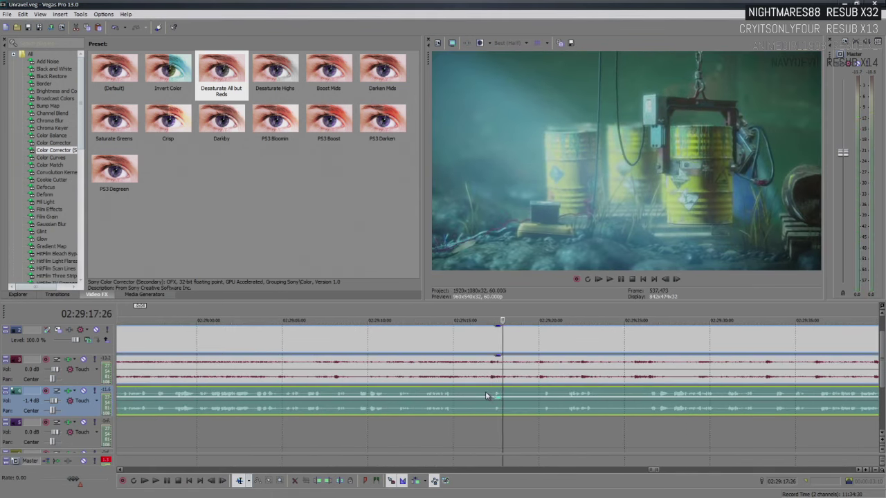
{"action": "left_click", "coordinate": [483, 390]}
{"action": "key", "text": "s"}
- Split the voice clip again at 02:29:21:01 and move the middle piece slightly earlier, overlapping the preceding clip in a 0:08 crossfade
{"action": "left_click", "coordinate": [556, 402]}
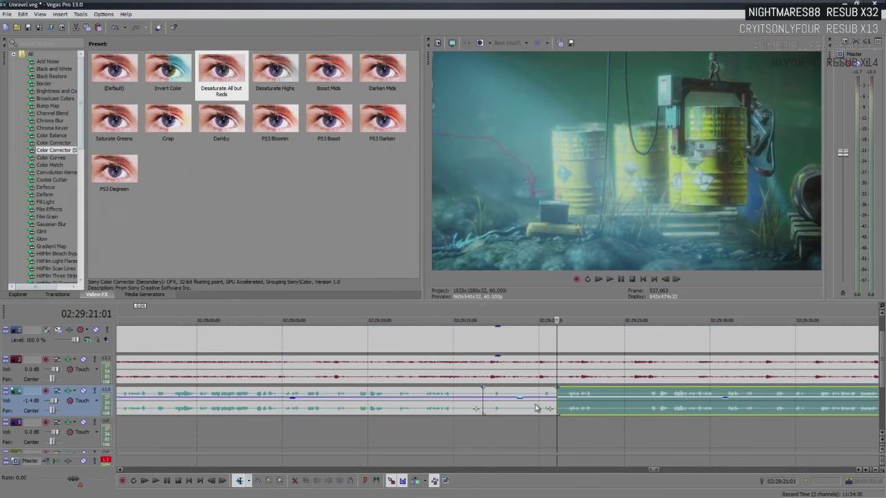
{"action": "key", "text": "s"}
{"action": "left_click", "coordinate": [480, 398]}
{"action": "key", "text": "space"}
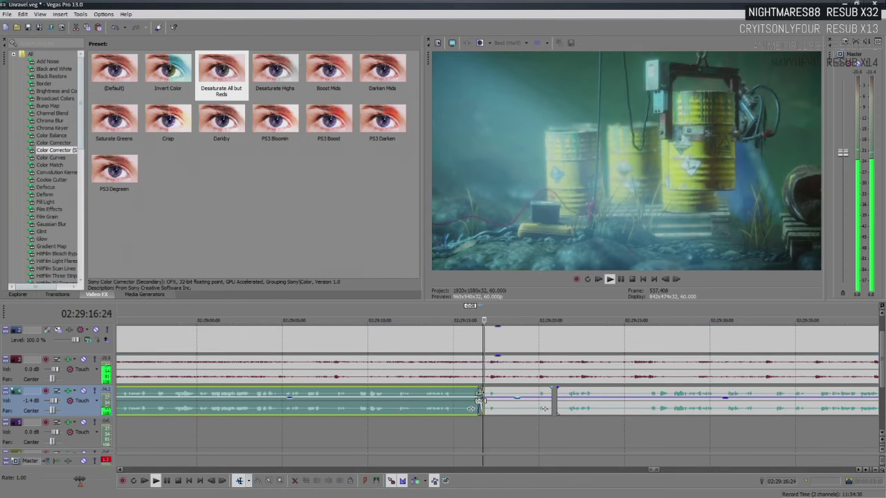
- Play the shifted voice piece against the gameplay through to about 02:29:32 and stop
{"action": "scroll", "coordinate": [479, 398], "scroll_direction": "up", "scroll_amount": 3}
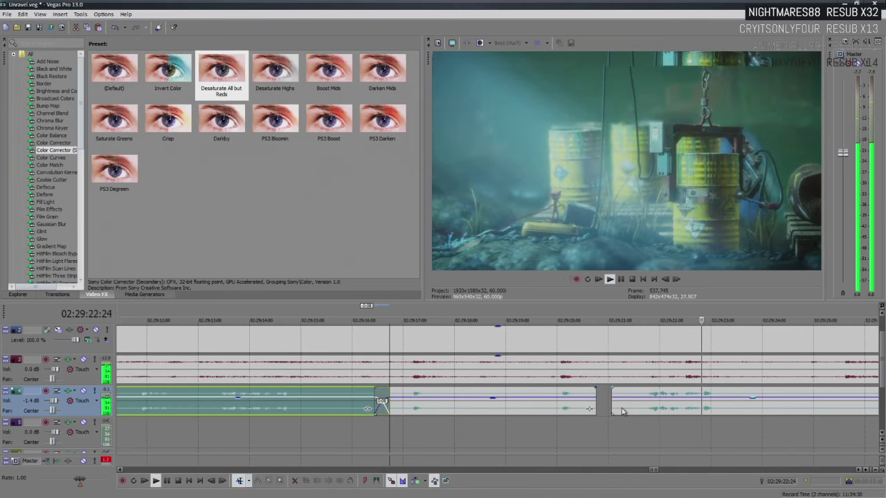
{"action": "scroll", "coordinate": [619, 411], "scroll_direction": "down", "scroll_amount": 3}
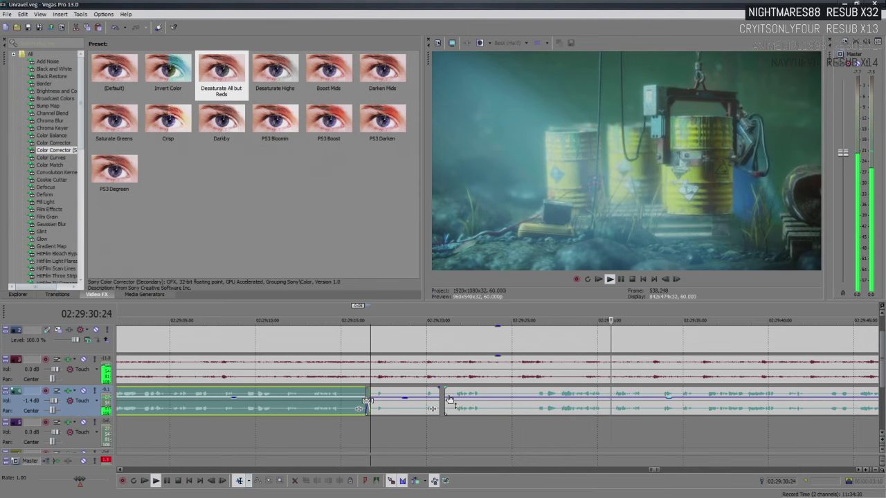
{"action": "key", "text": "Return"}
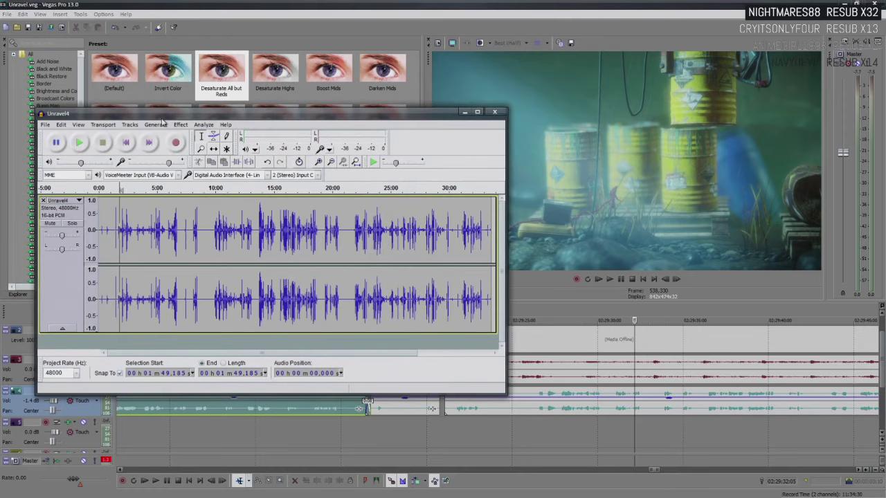
- In Audacity, review the Compress dynamics 1.2.6 settings for the whole Unravel4 track without applying them, and return to Vegas Pro
{"action": "left_click", "coordinate": [179, 125]}
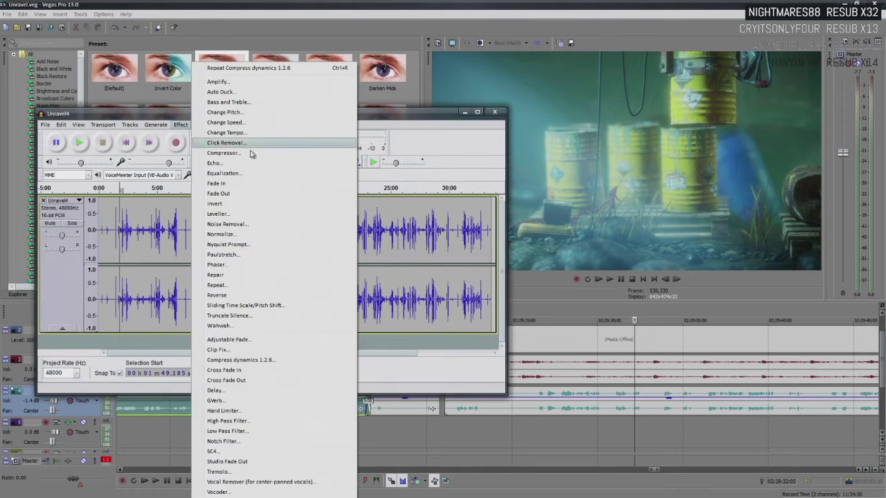
{"action": "left_click", "coordinate": [270, 360]}
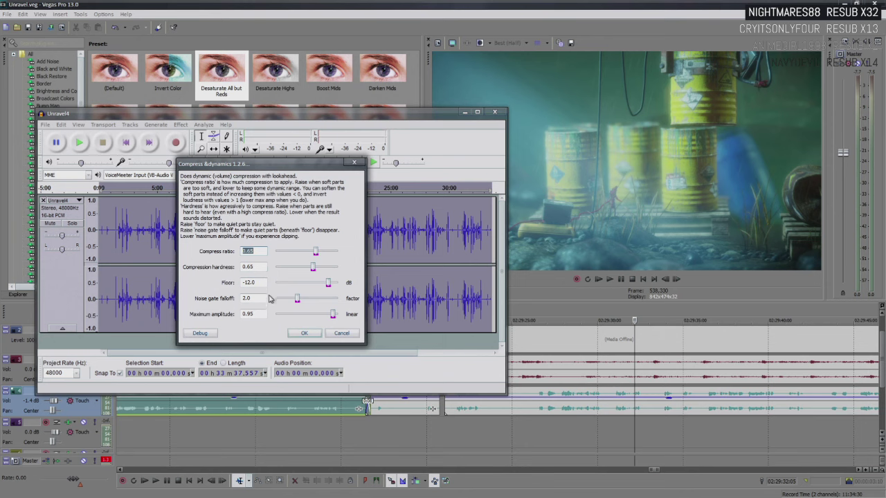
{"action": "left_click", "coordinate": [342, 334]}
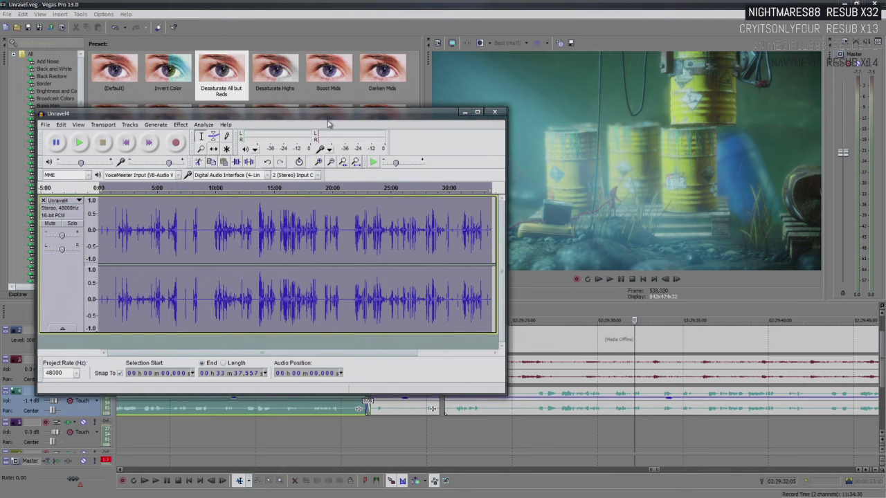
{"action": "left_click", "coordinate": [181, 125]}
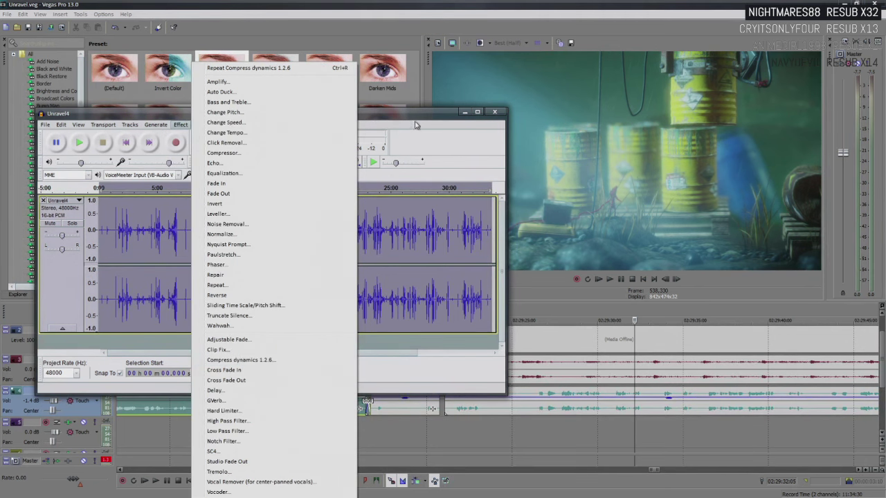
{"action": "left_click", "coordinate": [359, 409]}
{"action": "left_click", "coordinate": [359, 409]}
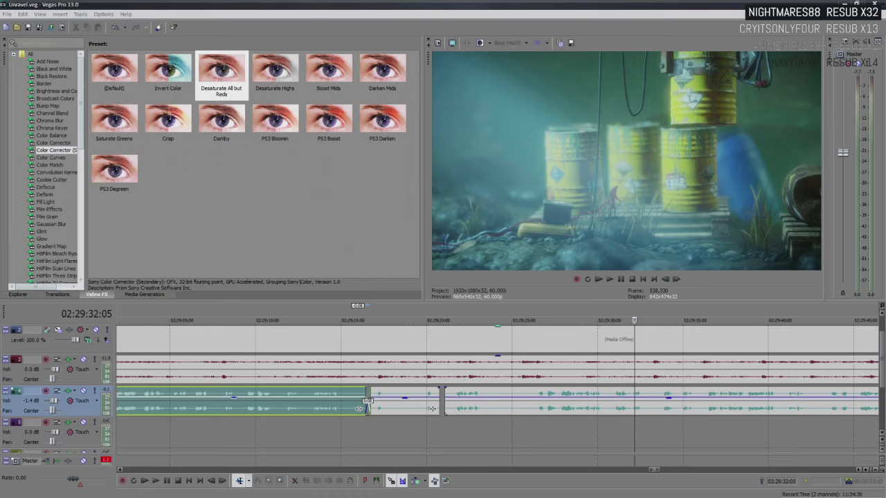